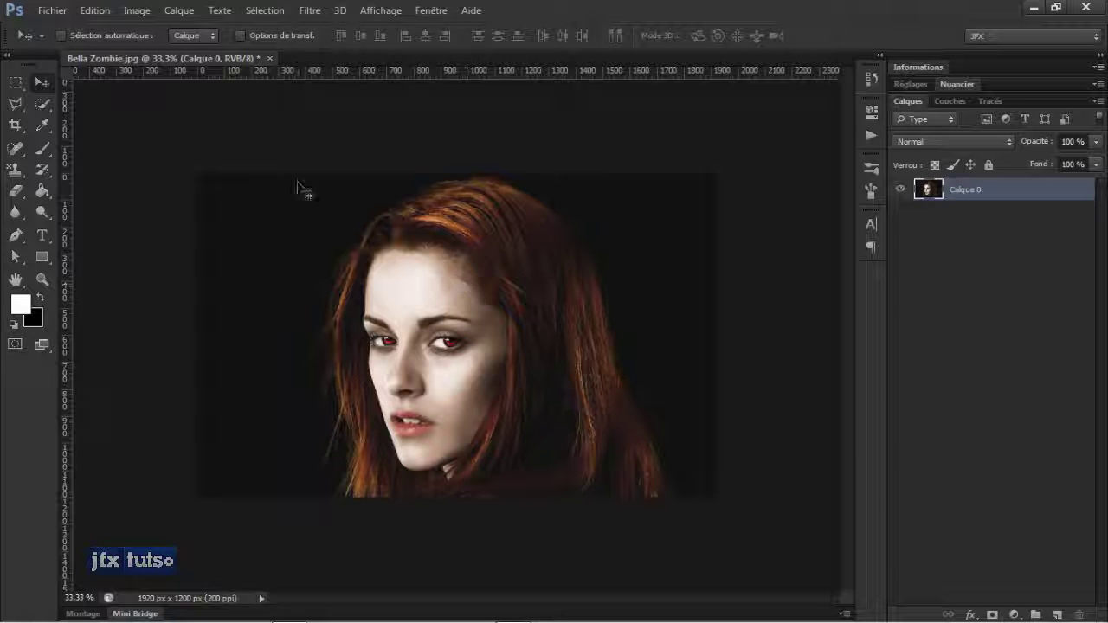
pyautogui.scroll(3, 410, 366)
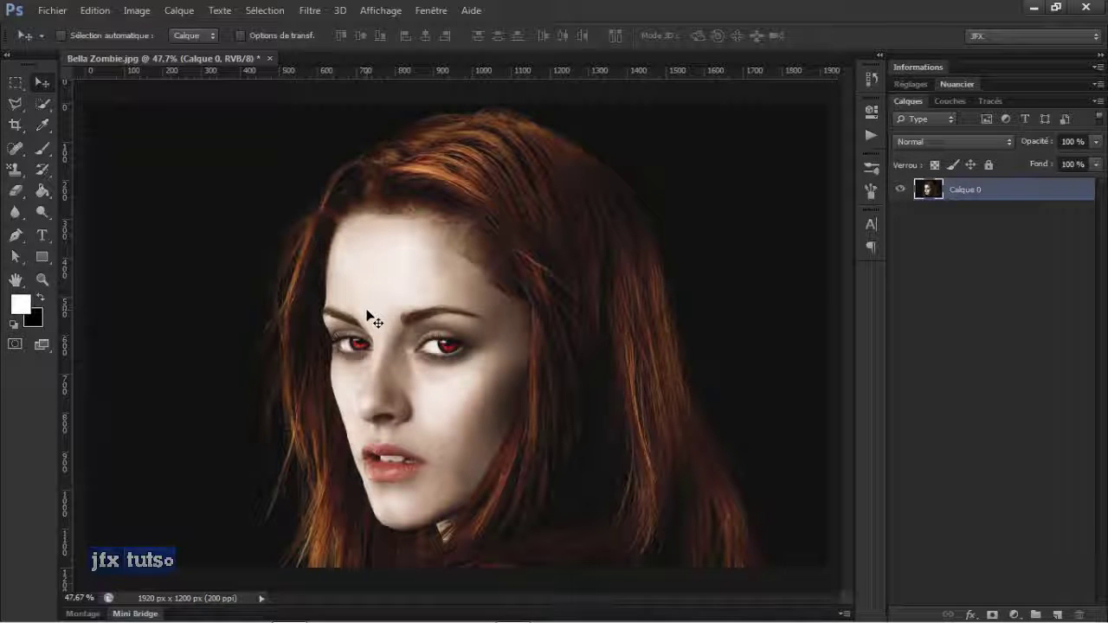
pyautogui.press('b')
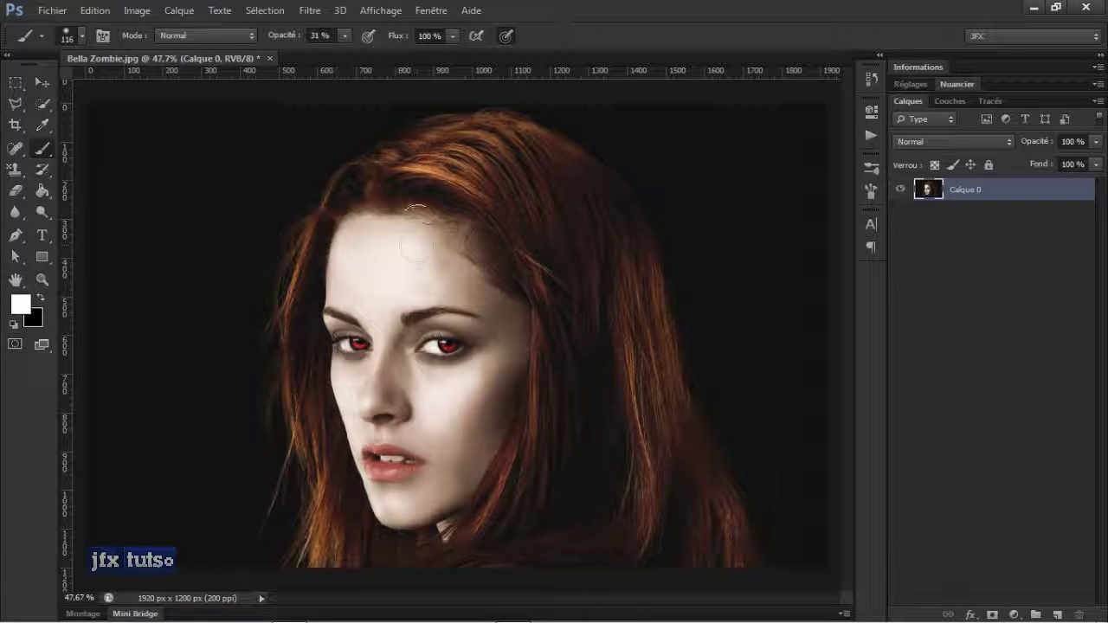
pyautogui.scroll(-2, 537, 289)
pyautogui.scroll(2, 537, 289)
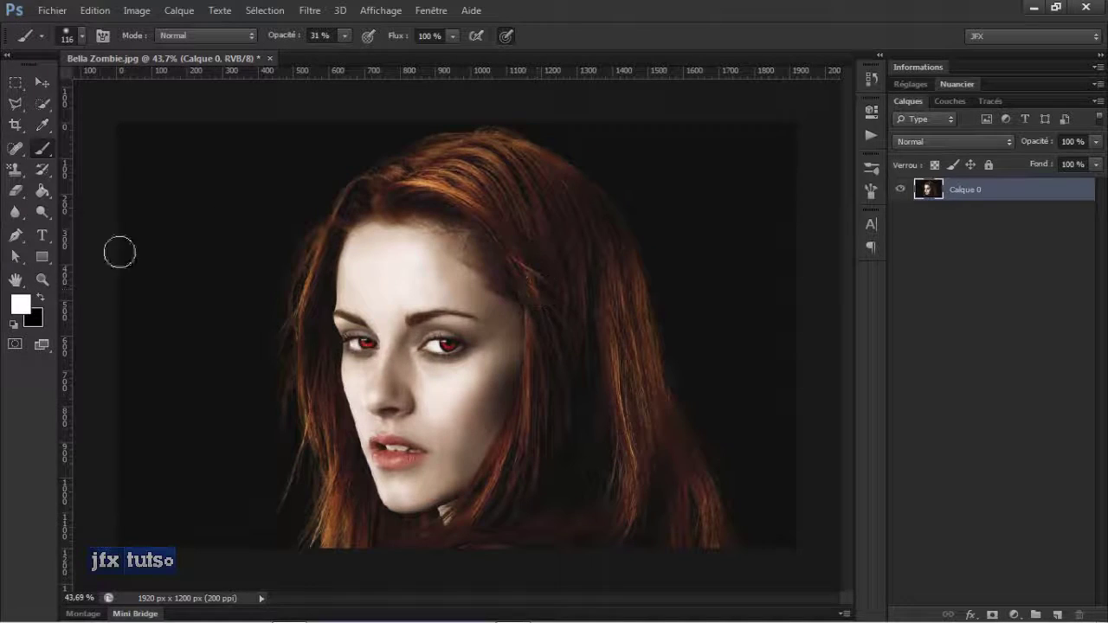
# Darken the hair above the forehead with an 84 px Burn tool set to Tons clairs, and switch the range to Tons moyens
pyautogui.click(43, 213)
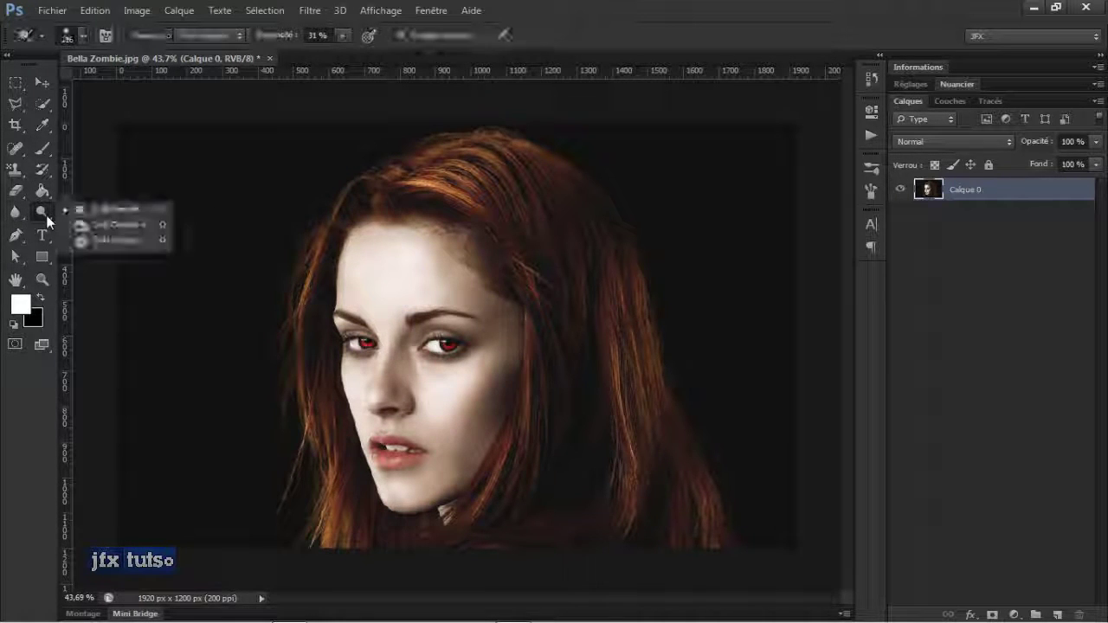
pyautogui.click(123, 225)
pyautogui.rightClick(474, 192)
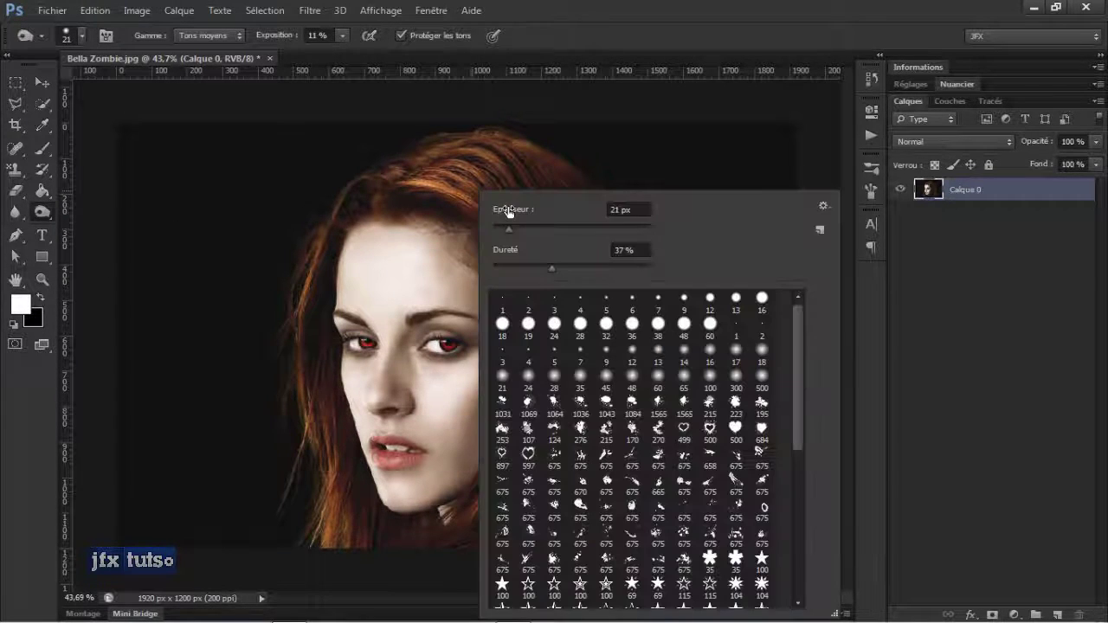
pyautogui.moveTo(542, 212); pyautogui.dragTo(563, 216)
pyautogui.press('Return')
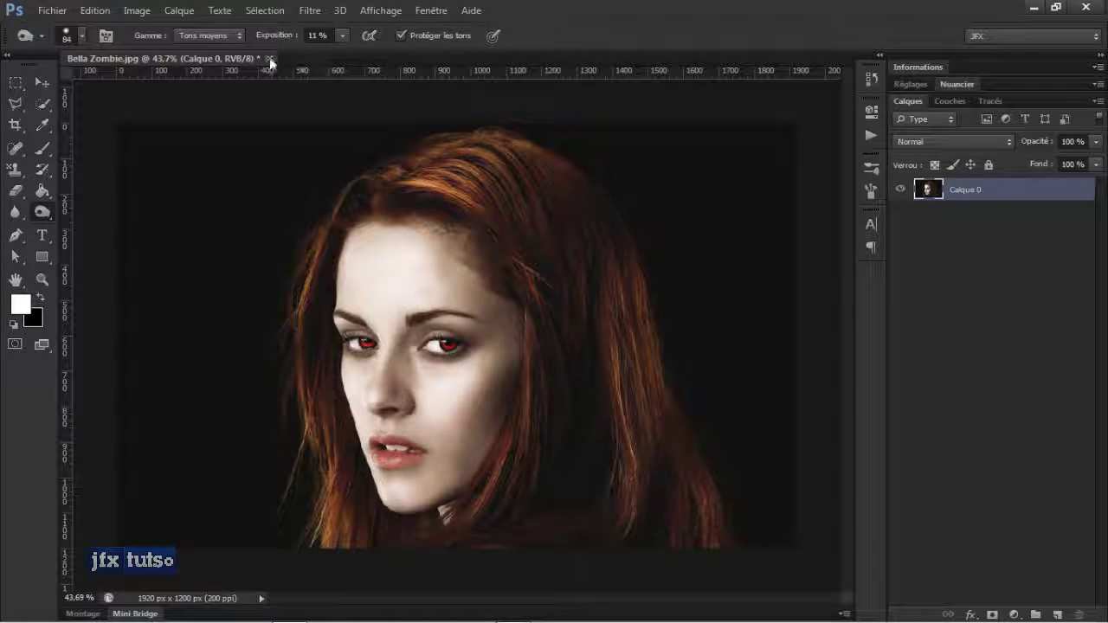
pyautogui.click(211, 35)
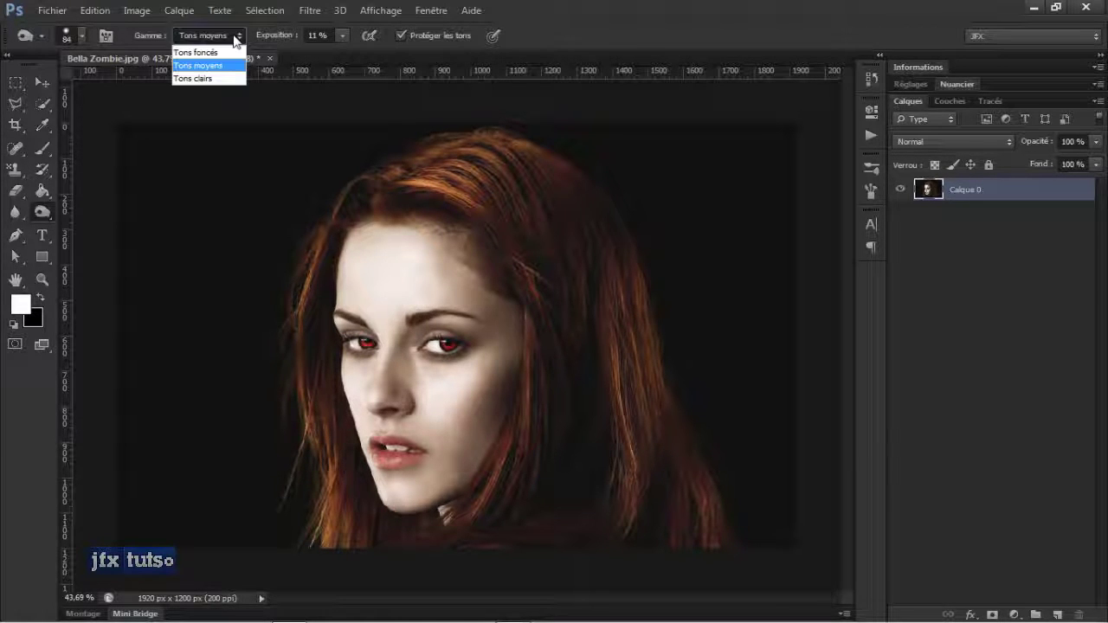
pyautogui.click(221, 76)
pyautogui.moveTo(483, 201)
pyautogui.mouseDown()
pyautogui.moveTo(477, 179)
pyautogui.moveTo(462, 198)
pyautogui.moveTo(475, 208)
pyautogui.mouseUp()
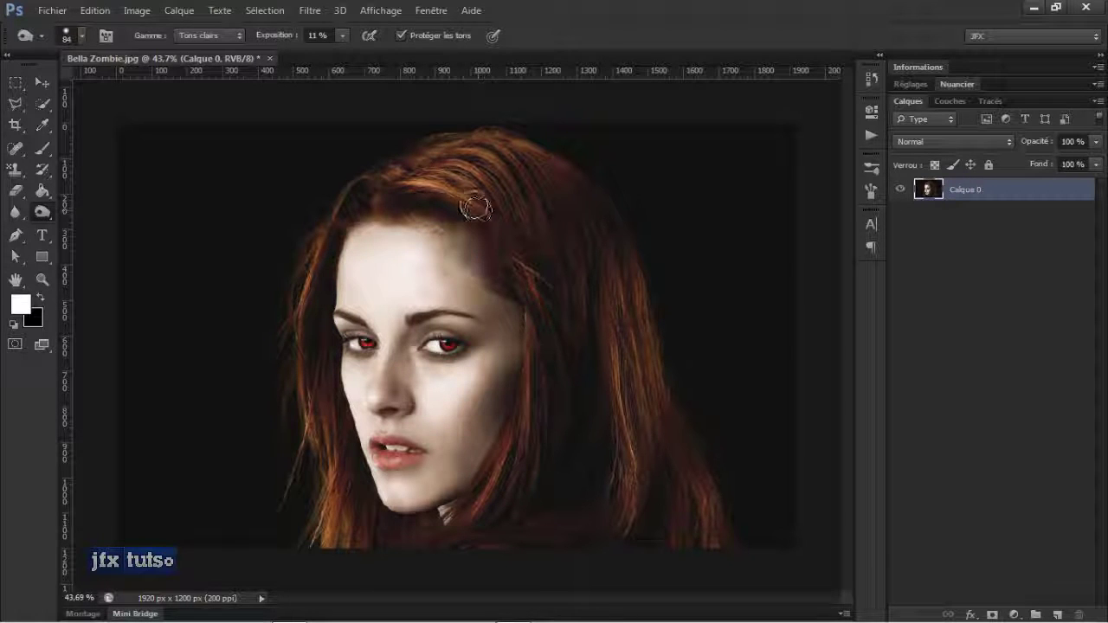
pyautogui.click(242, 39)
pyautogui.click(229, 61)
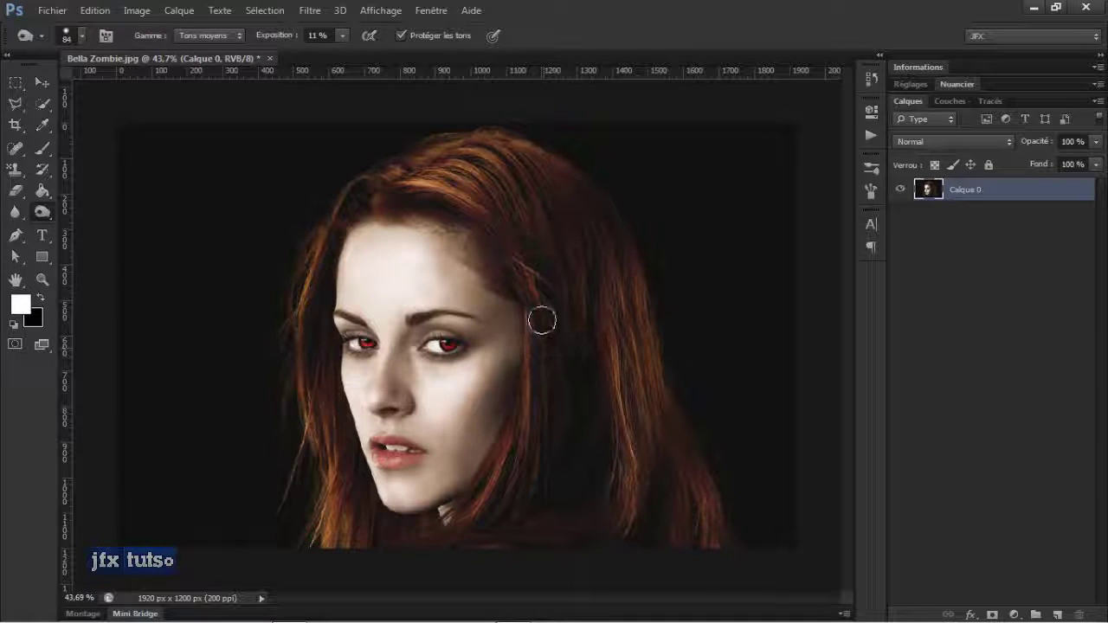
# Brighten the hair strands around the face with the Dodge tool (Densité -), using a 97 px brush
pyautogui.rightClick(42, 210)
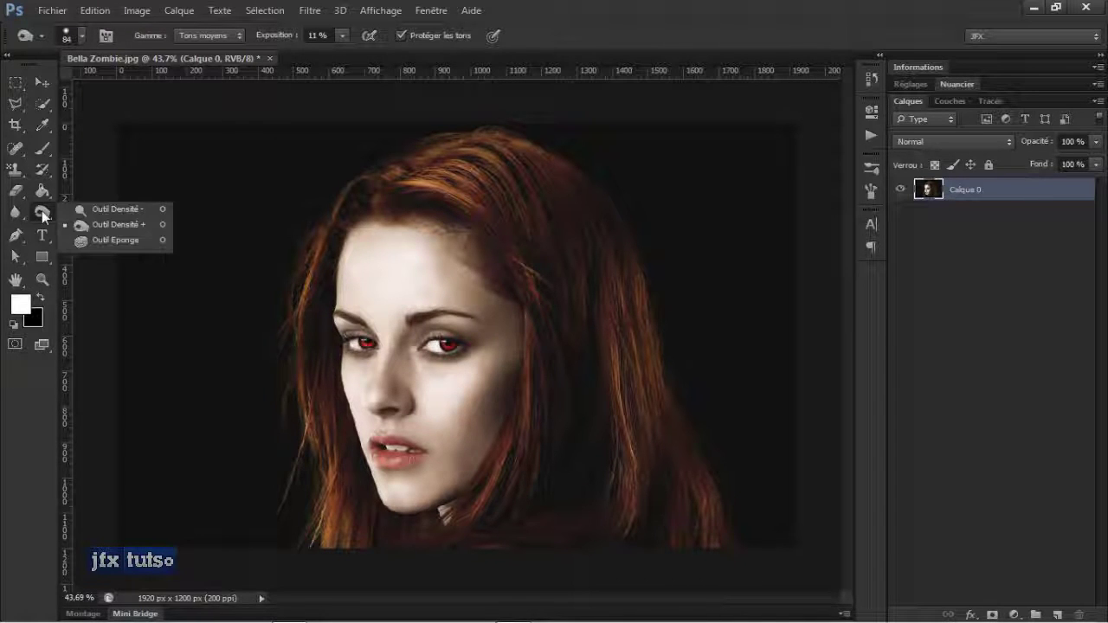
pyautogui.click(105, 207)
pyautogui.rightClick(454, 191)
pyautogui.write('97')
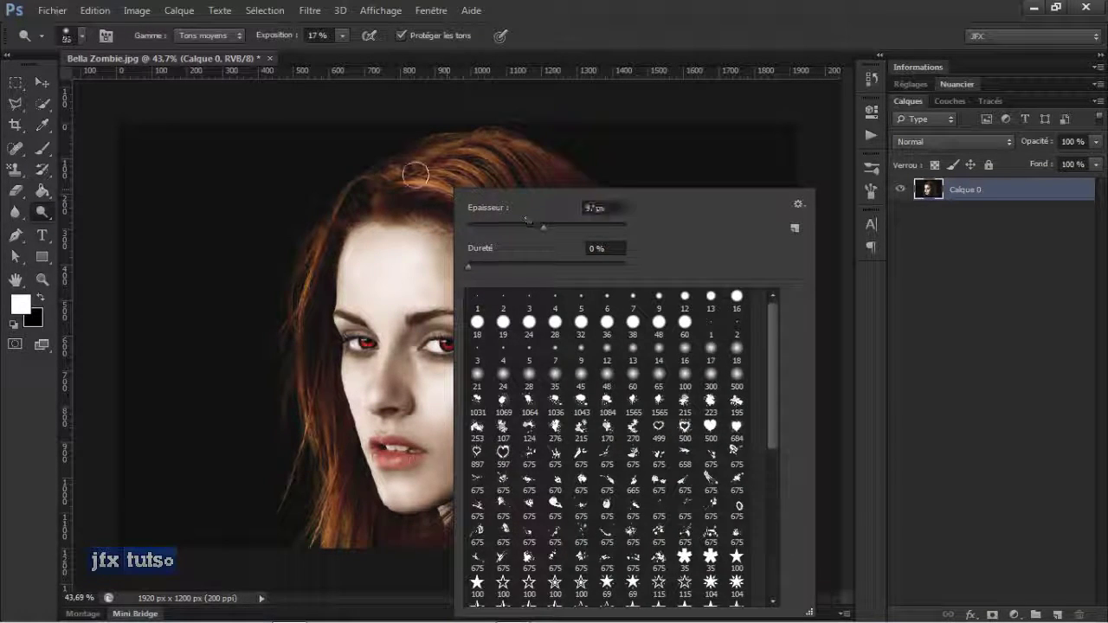
pyautogui.press('Return')
pyautogui.moveTo(464, 224)
pyautogui.mouseDown()
pyautogui.moveTo(442, 207)
pyautogui.moveTo(468, 232)
pyautogui.moveTo(442, 201)
pyautogui.moveTo(458, 225)
pyautogui.moveTo(458, 195)
pyautogui.moveTo(458, 209)
pyautogui.moveTo(446, 192)
pyautogui.moveTo(496, 223)
pyautogui.moveTo(437, 181)
pyautogui.moveTo(443, 127)
pyautogui.moveTo(456, 212)
pyautogui.mouseUp()
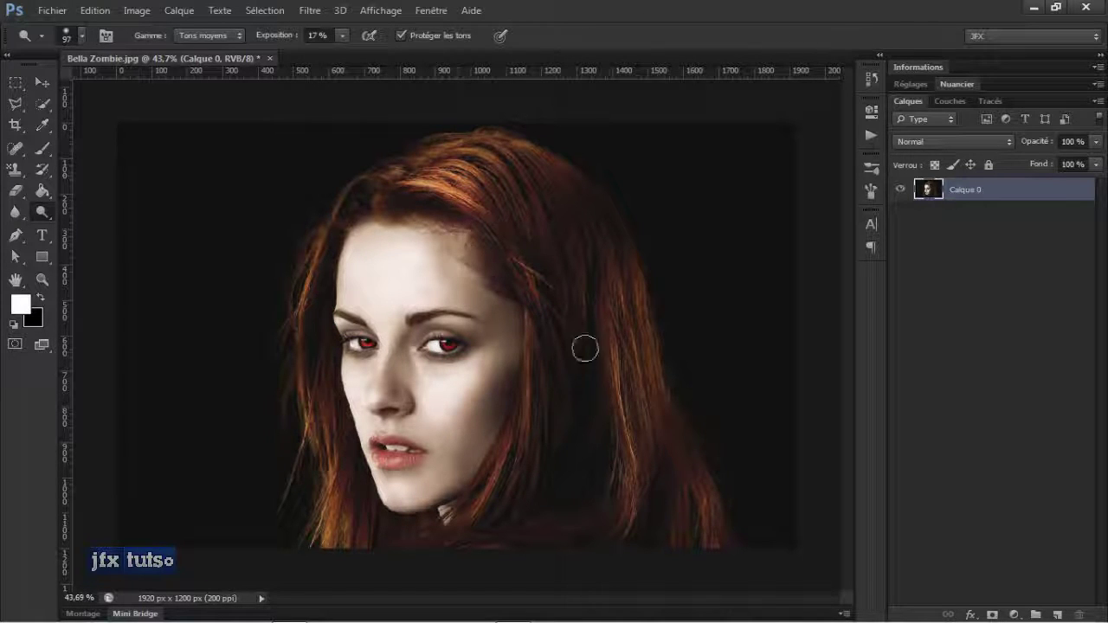
pyautogui.moveTo(618, 384)
pyautogui.mouseDown()
pyautogui.moveTo(619, 320)
pyautogui.moveTo(635, 446)
pyautogui.moveTo(623, 364)
pyautogui.mouseUp()
pyautogui.moveTo(254, 257)
pyautogui.mouseDown()
pyautogui.moveTo(315, 275)
pyautogui.moveTo(291, 261)
pyautogui.moveTo(279, 347)
pyautogui.moveTo(293, 275)
pyautogui.moveTo(317, 528)
pyautogui.moveTo(329, 504)
pyautogui.moveTo(336, 558)
pyautogui.mouseUp()
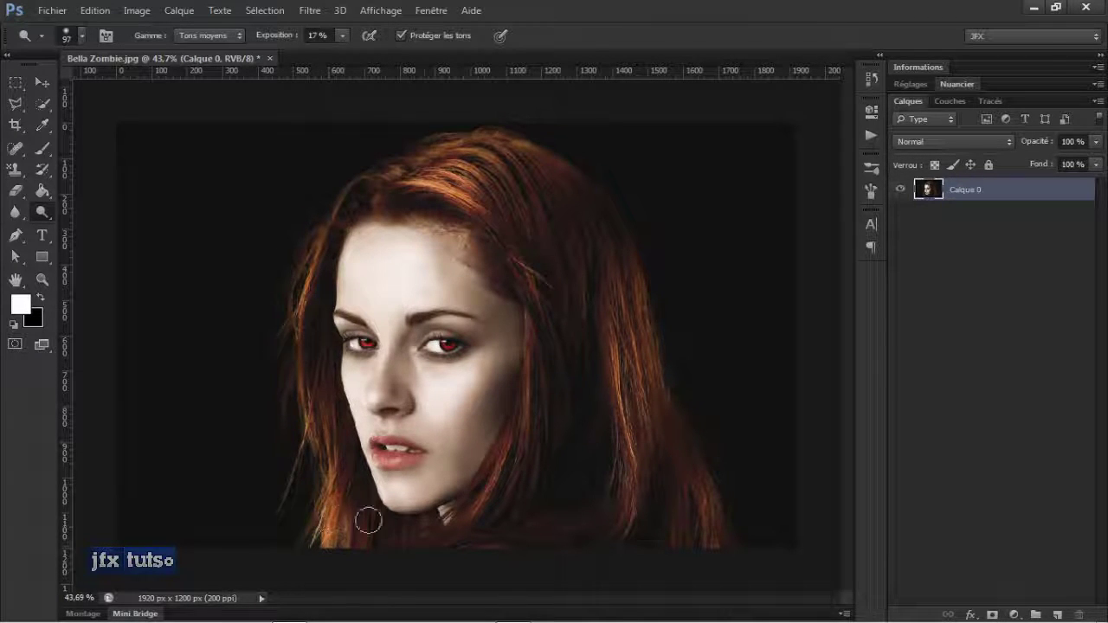
pyautogui.moveTo(536, 372)
pyautogui.mouseDown()
pyautogui.moveTo(529, 467)
pyautogui.moveTo(521, 424)
pyautogui.moveTo(526, 462)
pyautogui.mouseUp()
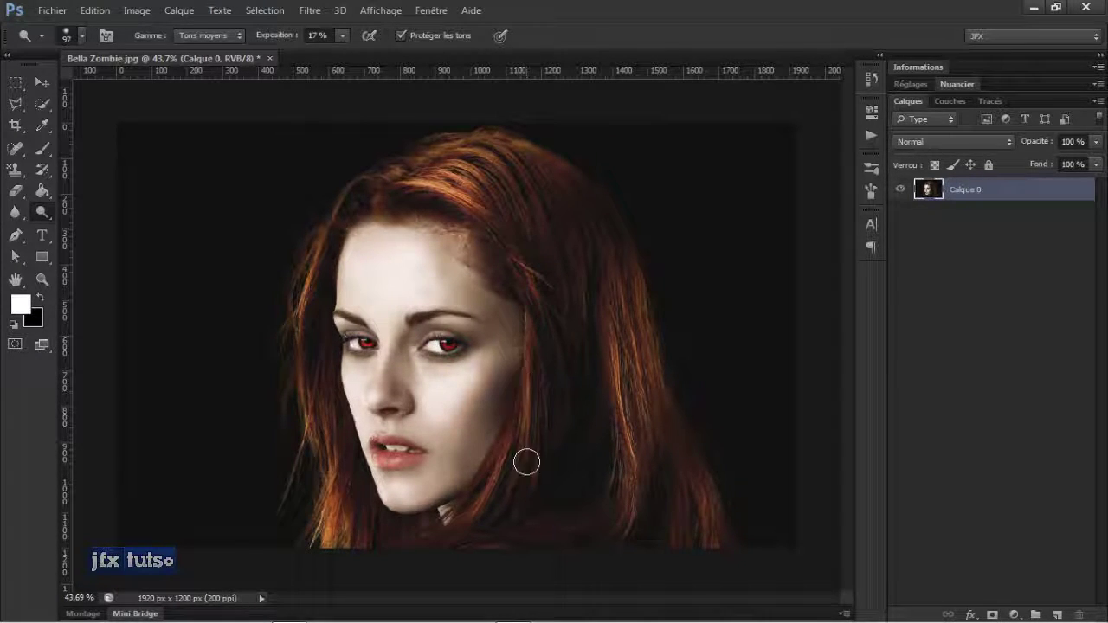
pyautogui.moveTo(667, 453)
pyautogui.mouseDown()
pyautogui.moveTo(698, 542)
pyautogui.moveTo(701, 489)
pyautogui.mouseUp()
pyautogui.moveTo(436, 170)
pyautogui.mouseDown()
pyautogui.moveTo(439, 154)
pyautogui.moveTo(406, 188)
pyautogui.mouseUp()
pyautogui.hotkey('ctrl', 'shift', 's')
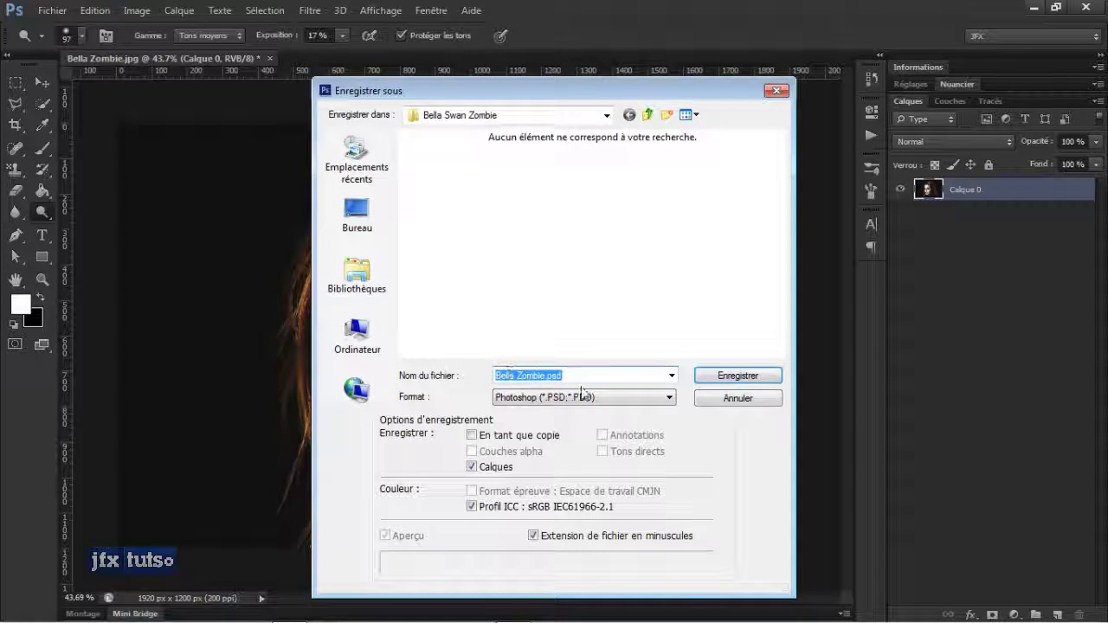
pyautogui.click(659, 401)
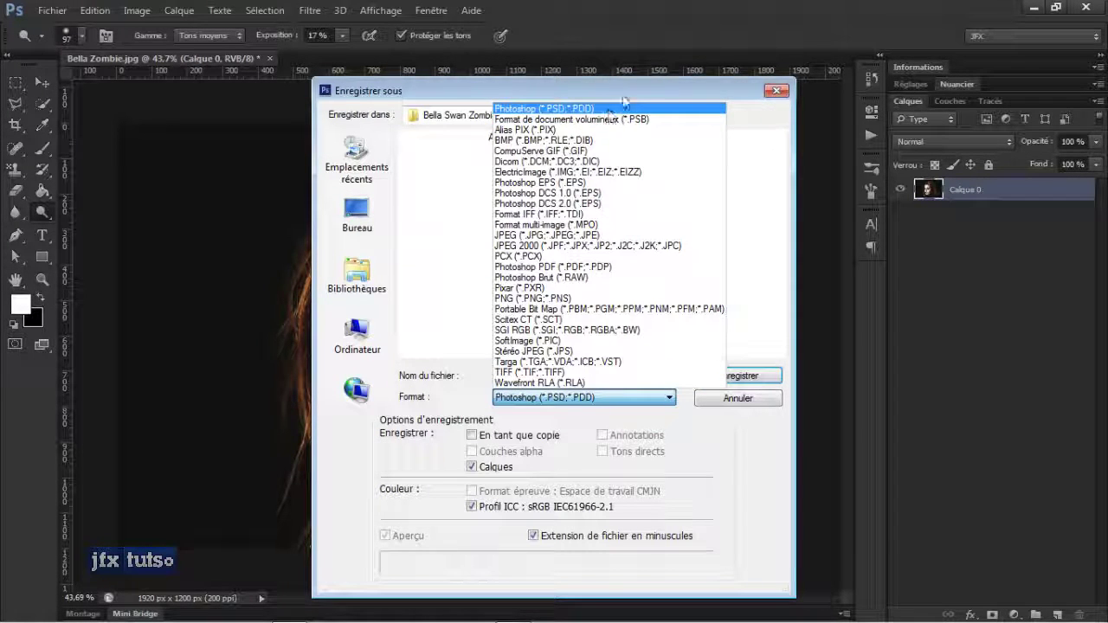
pyautogui.click(720, 86)
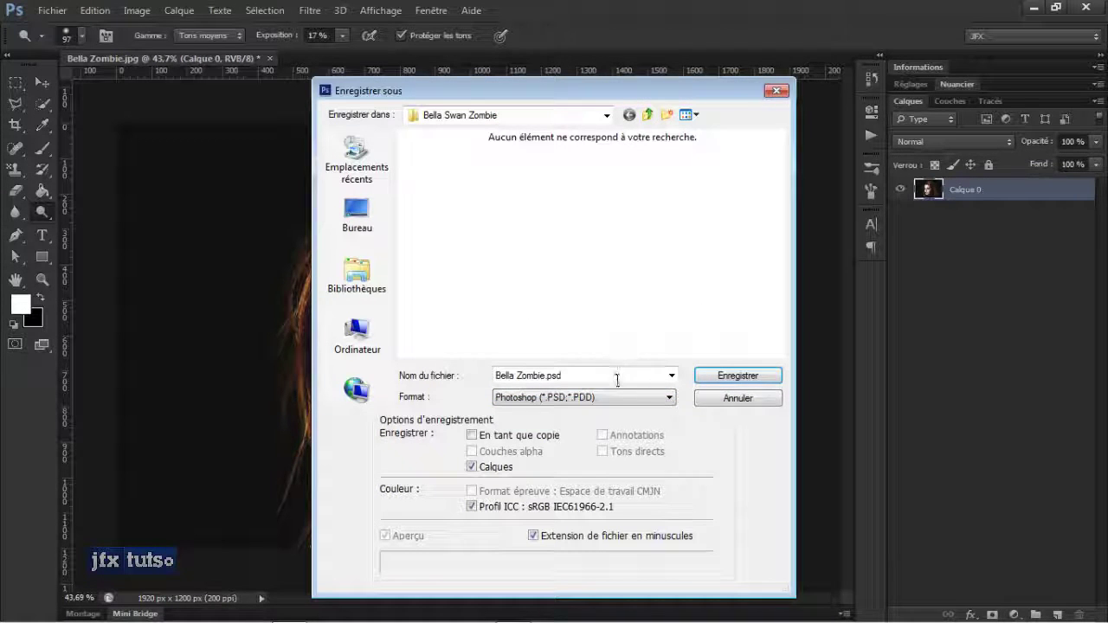
pyautogui.click(514, 405)
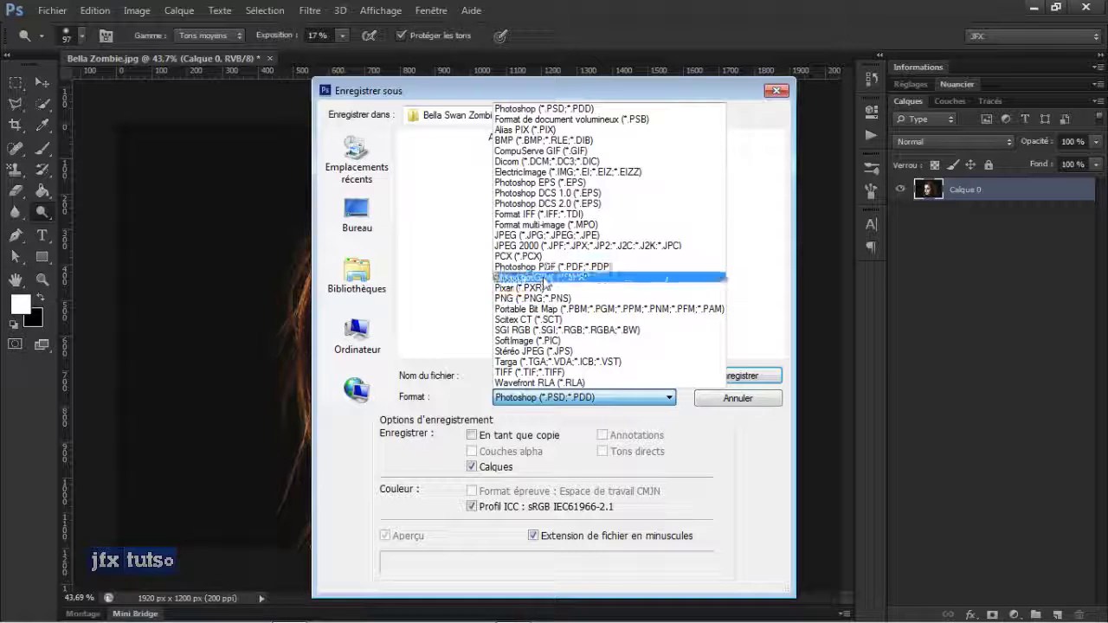
pyautogui.click(558, 416)
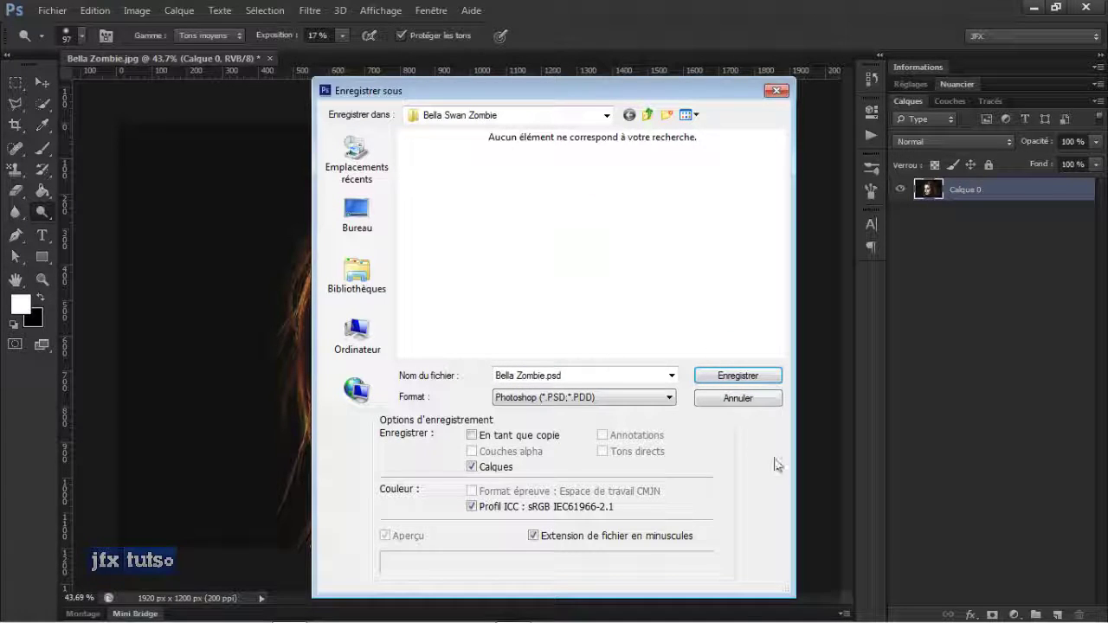
pyautogui.click(749, 402)
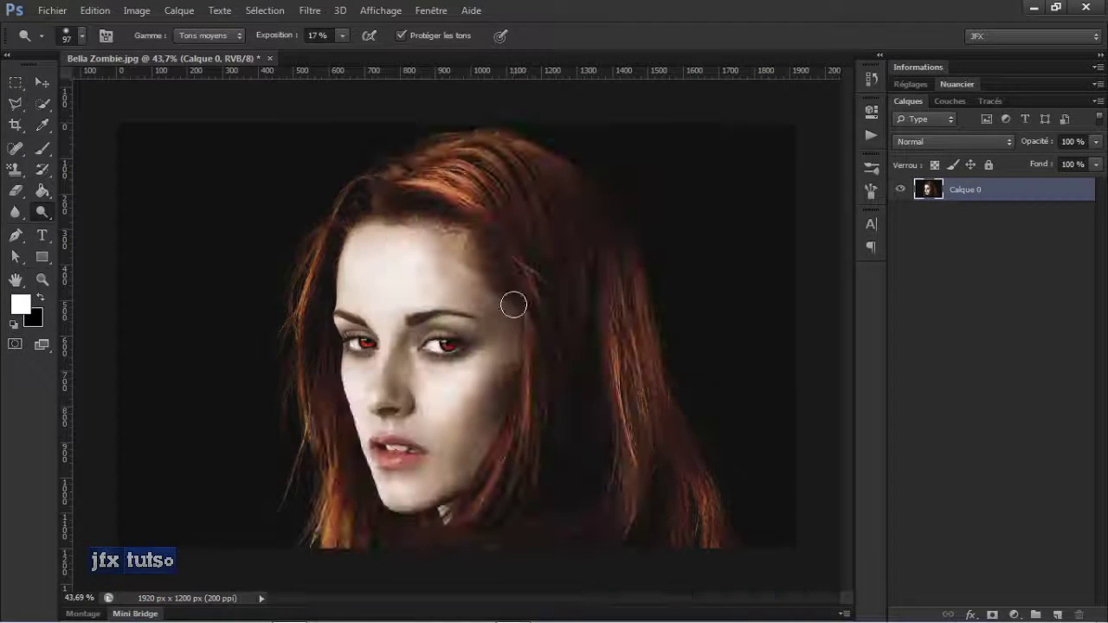
# Save the portrait in JPEG format as Bella Zombie copie copie.jpg in the Bella Swan Zombie folder
pyautogui.click(65, 13)
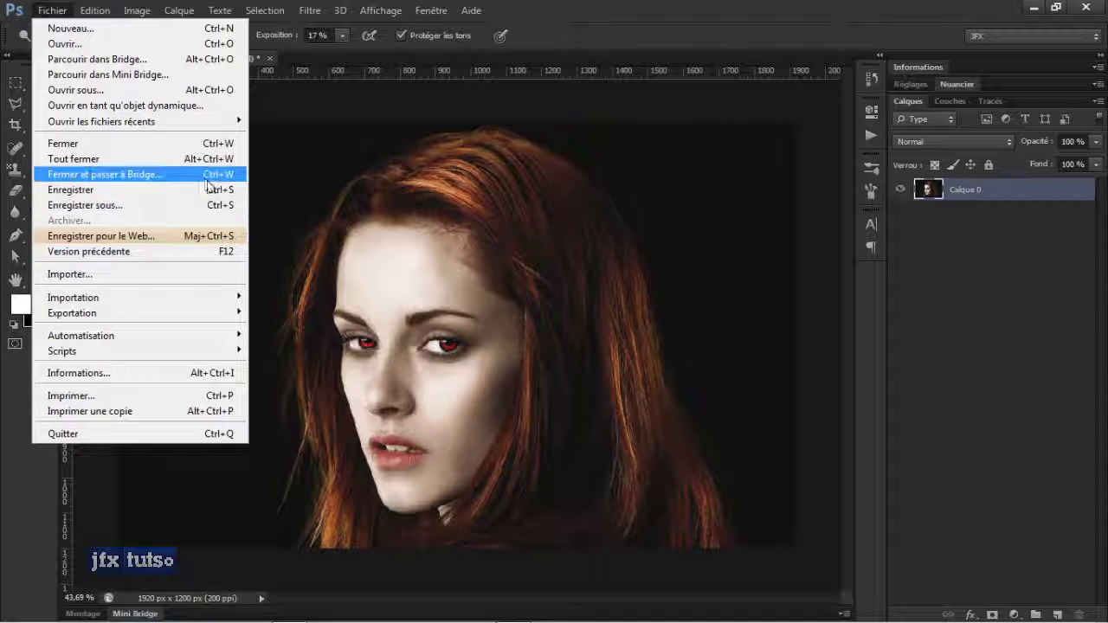
pyautogui.click(499, 218)
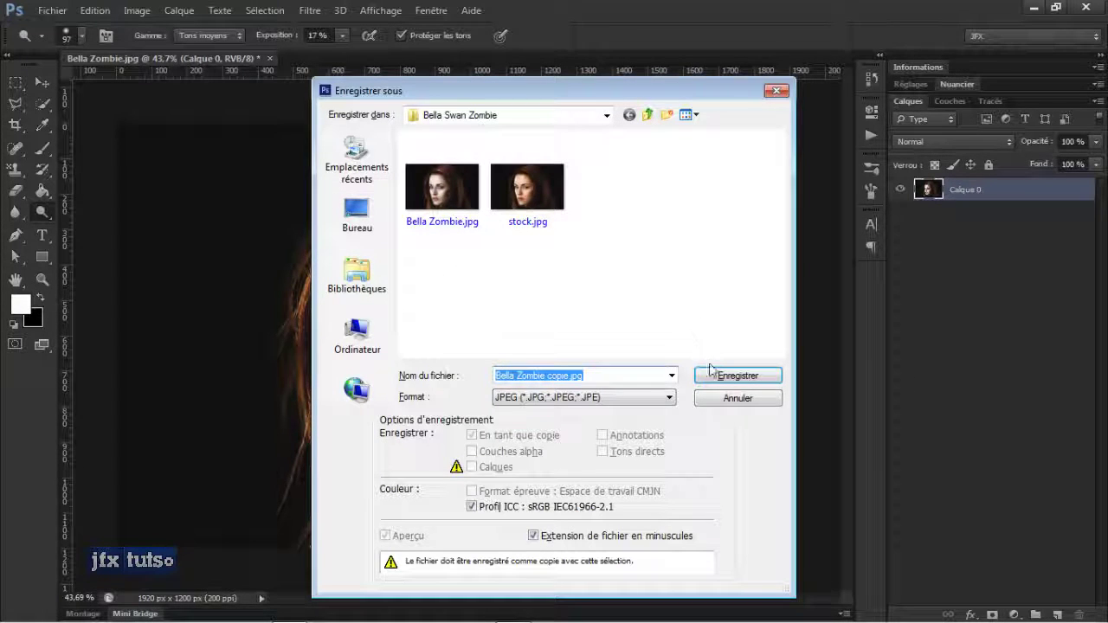
pyautogui.click(558, 399)
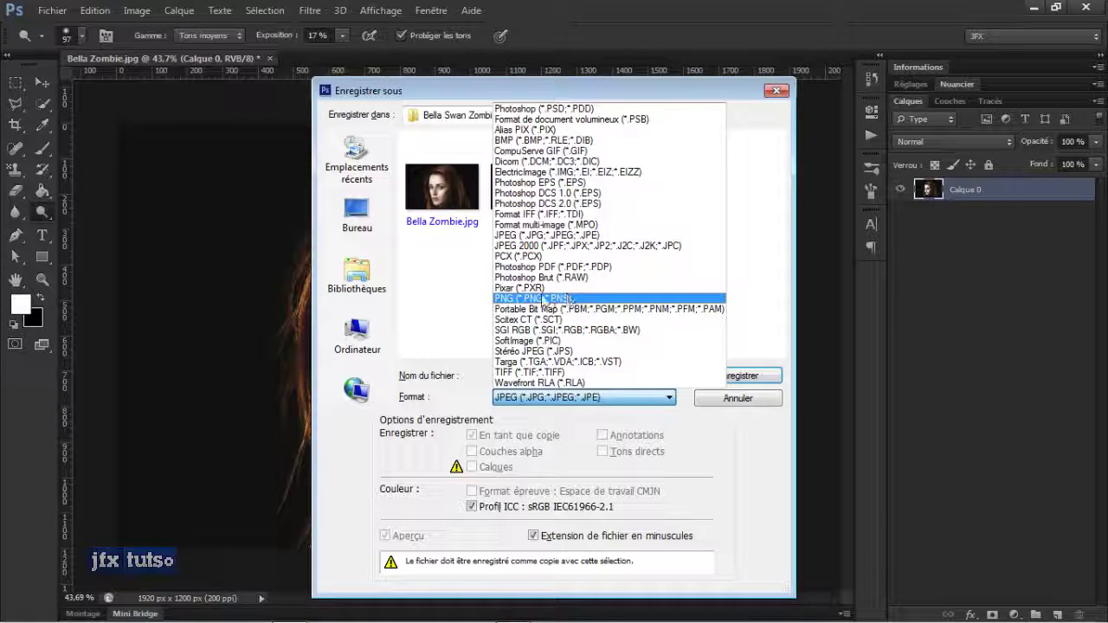
pyautogui.click(563, 298)
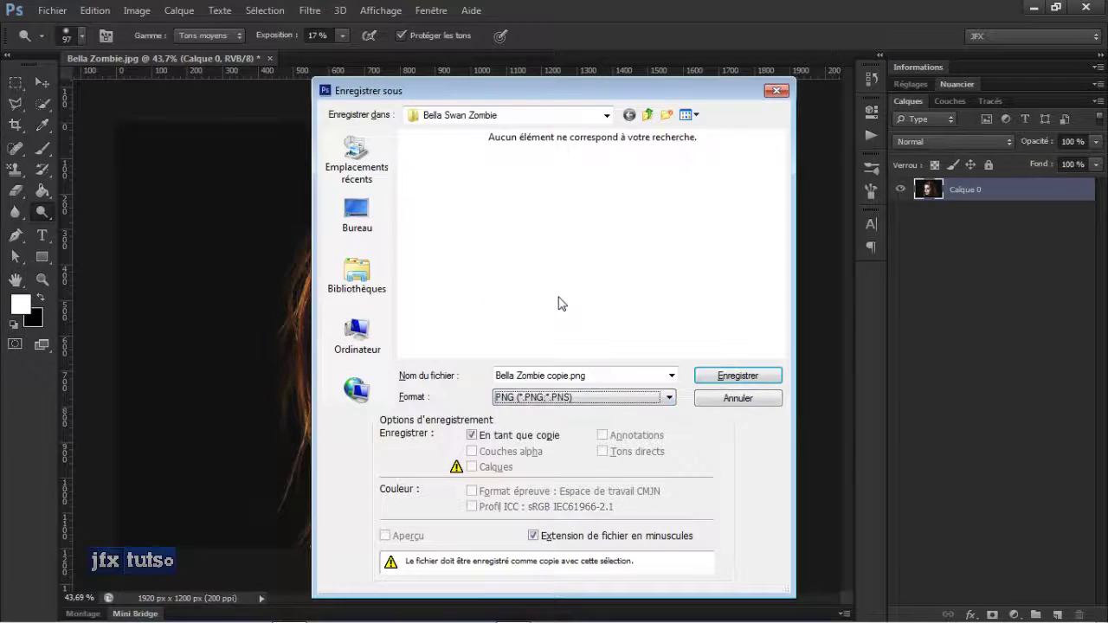
pyautogui.click(569, 403)
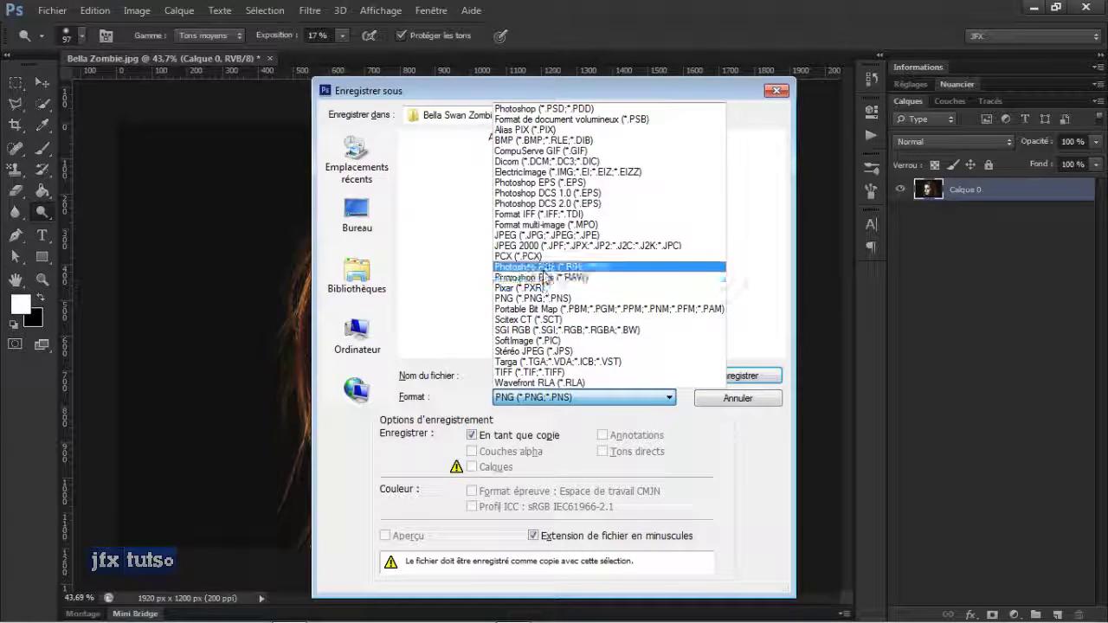
pyautogui.click(547, 235)
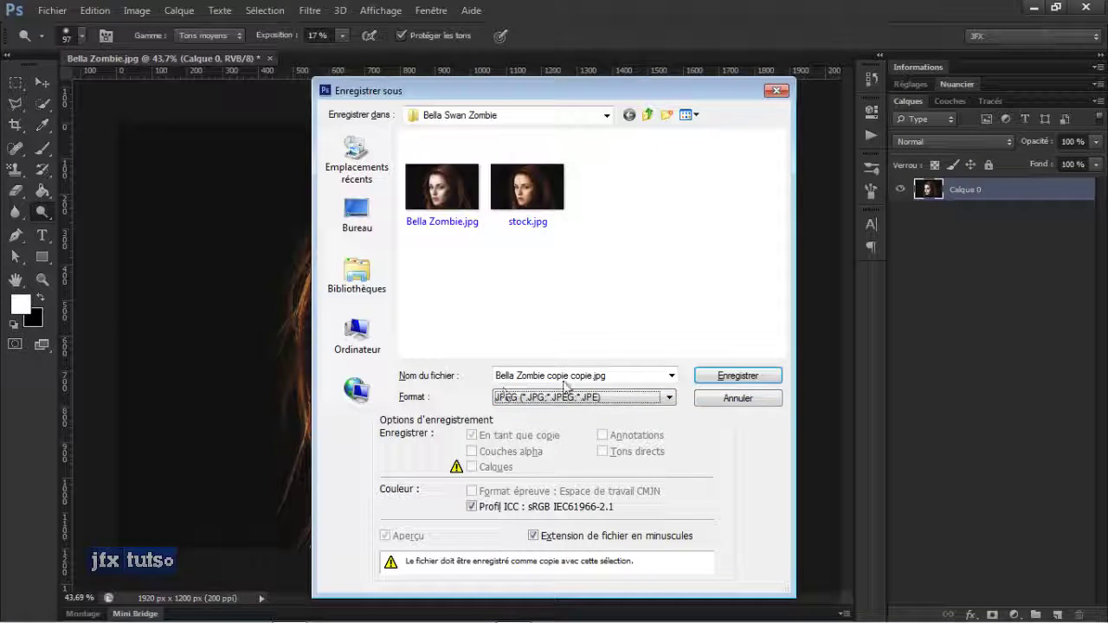
pyautogui.click(720, 376)
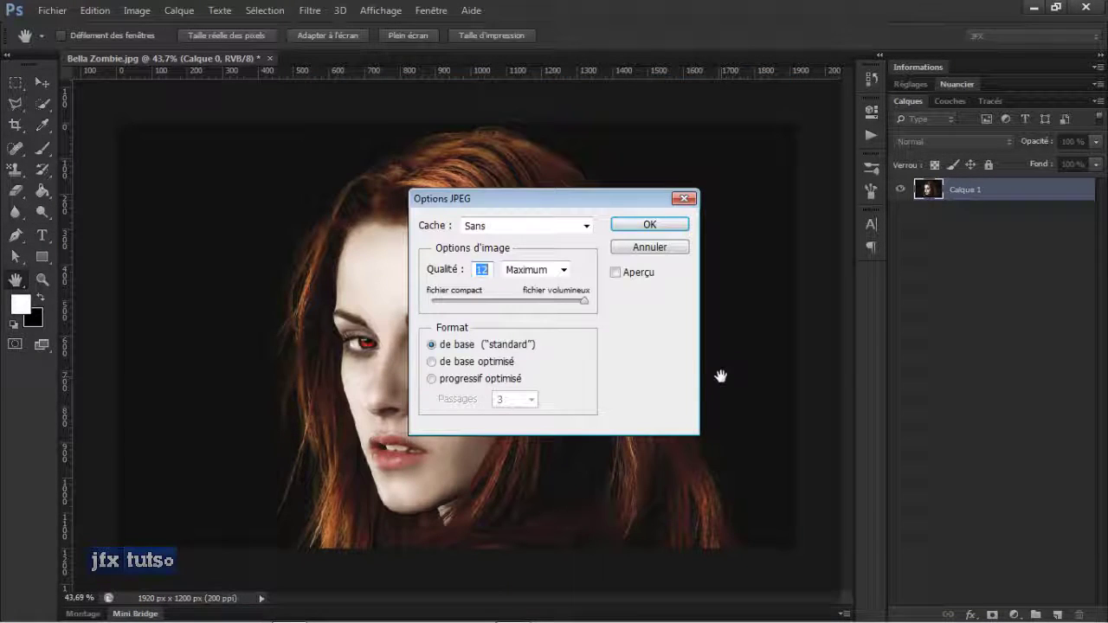
# Move the JPEG options dialog off the face and enable its preview (Aperçu)
pyautogui.moveTo(462, 206); pyautogui.dragTo(511, 156)
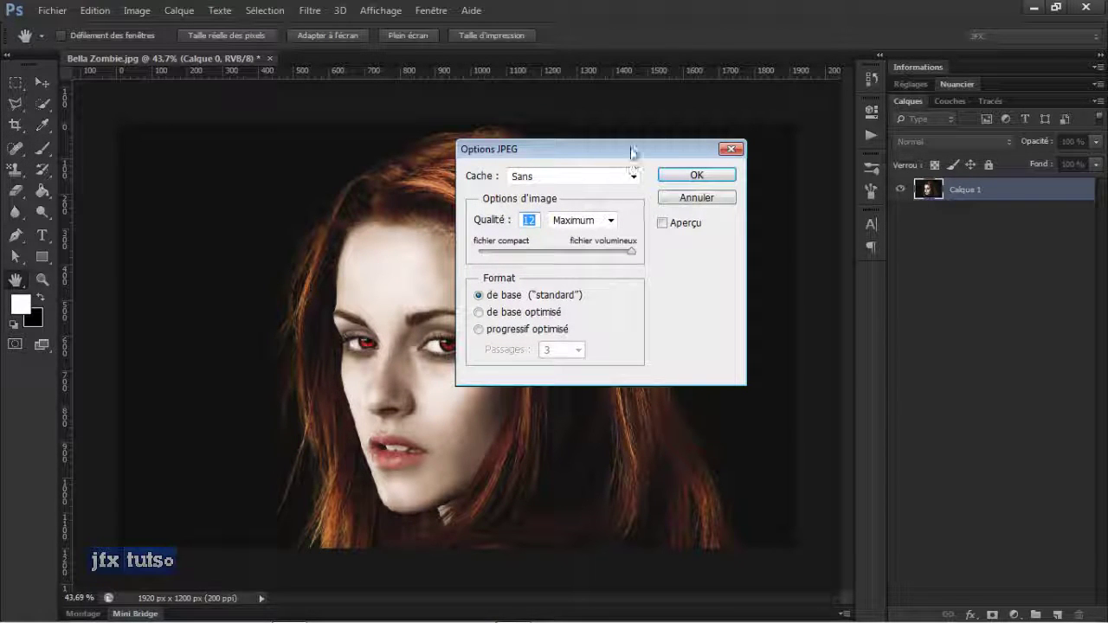
pyautogui.moveTo(609, 152)
pyautogui.mouseDown()
pyautogui.moveTo(605, 141)
pyautogui.moveTo(605, 165)
pyautogui.mouseUp()
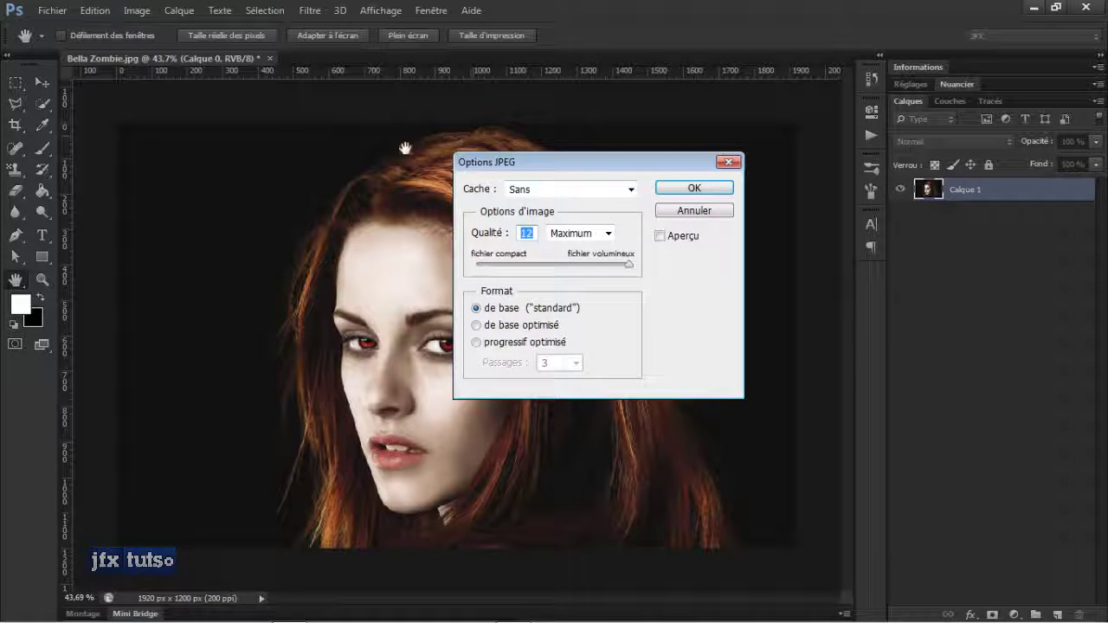
pyautogui.moveTo(527, 169); pyautogui.dragTo(537, 145)
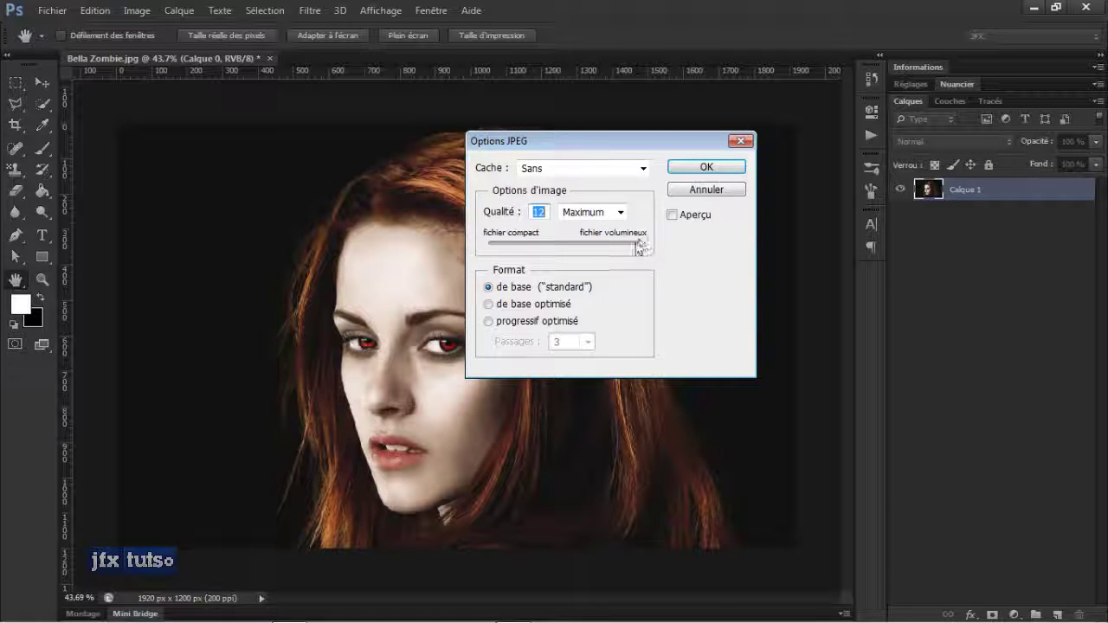
pyautogui.moveTo(639, 247)
pyautogui.mouseDown()
pyautogui.moveTo(539, 247)
pyautogui.moveTo(638, 248)
pyautogui.mouseUp()
pyautogui.click(679, 219)
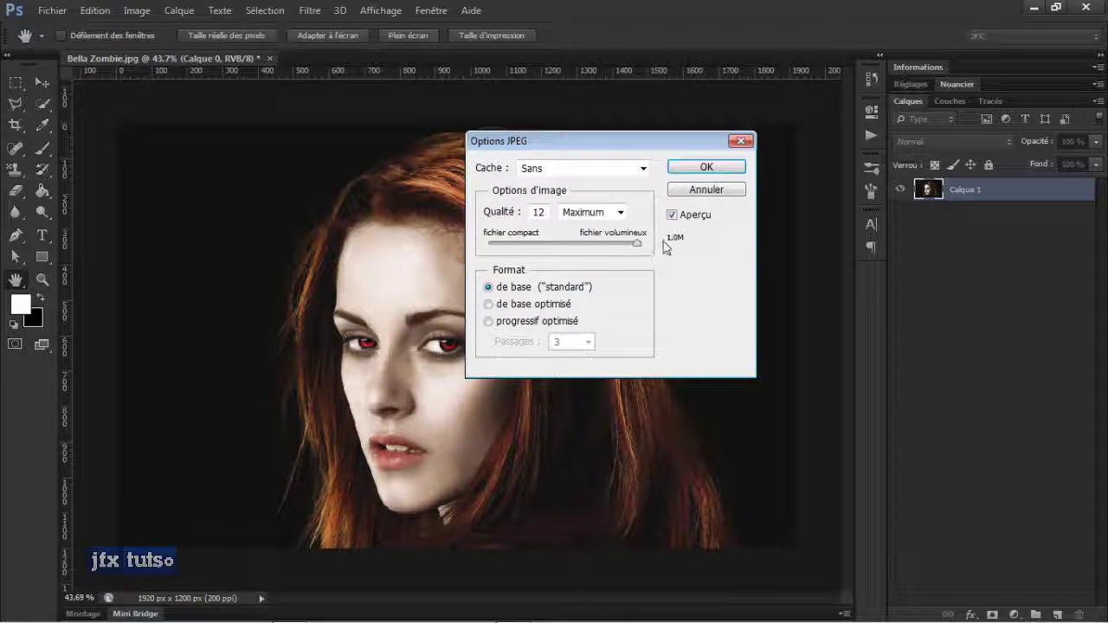
# Try JPEG quality 4 and 0, and return the quality to 12 (Maximum)
pyautogui.moveTo(638, 245); pyautogui.dragTo(540, 249)
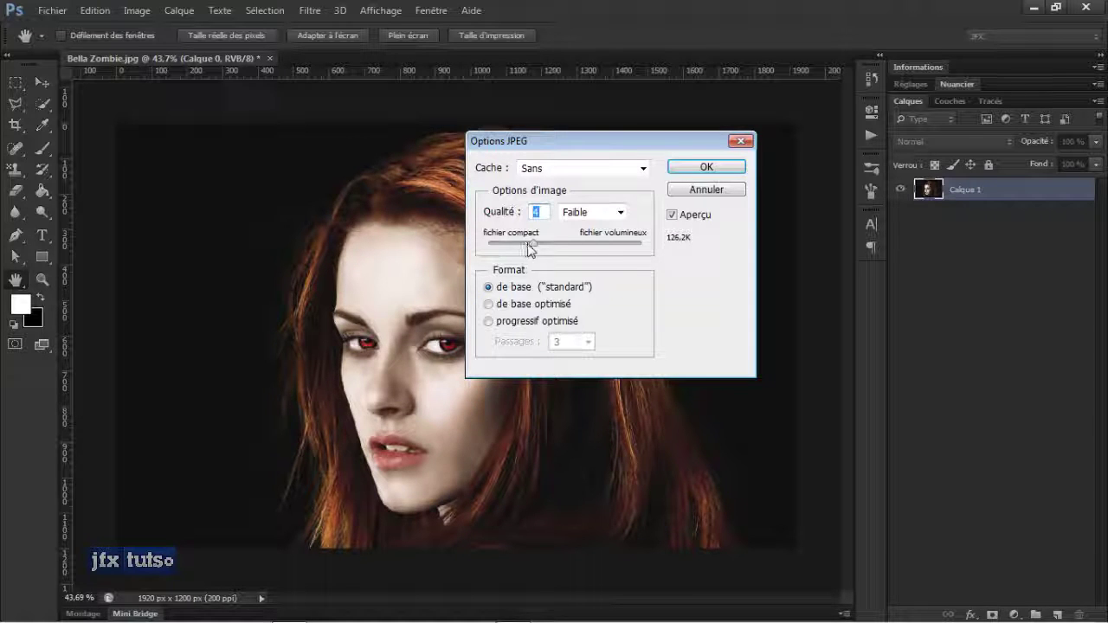
pyautogui.moveTo(531, 249); pyautogui.dragTo(439, 245)
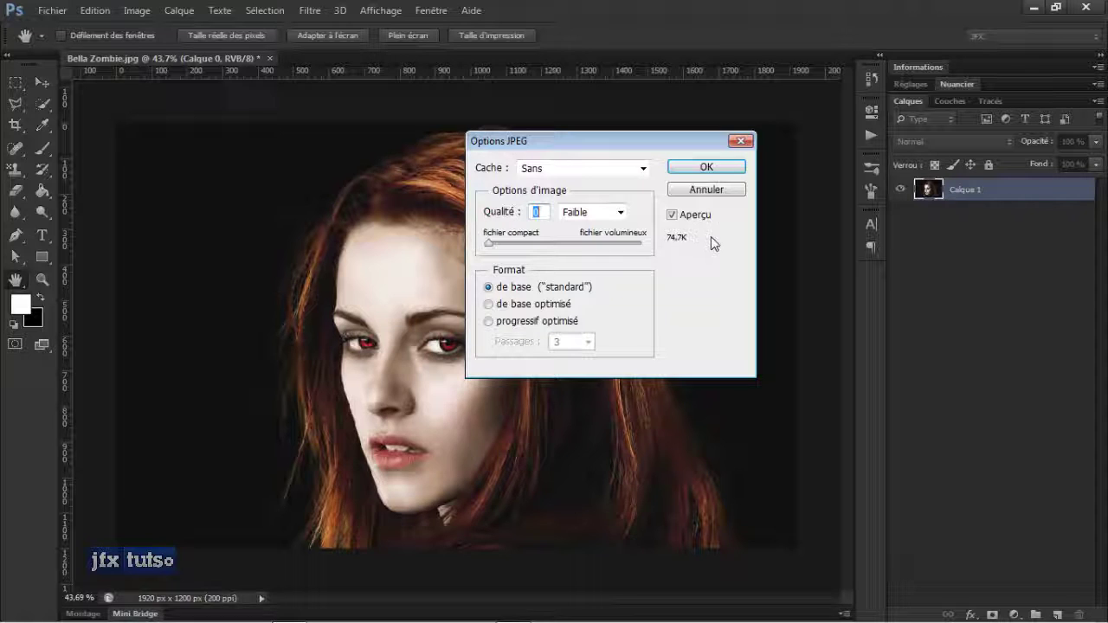
pyautogui.moveTo(489, 244); pyautogui.dragTo(655, 252)
# Try the JPEG formats de base optimisé, progressif optimisé with 5 passages, and de base ("standard"), and cancel the JPEG export
pyautogui.click(528, 305)
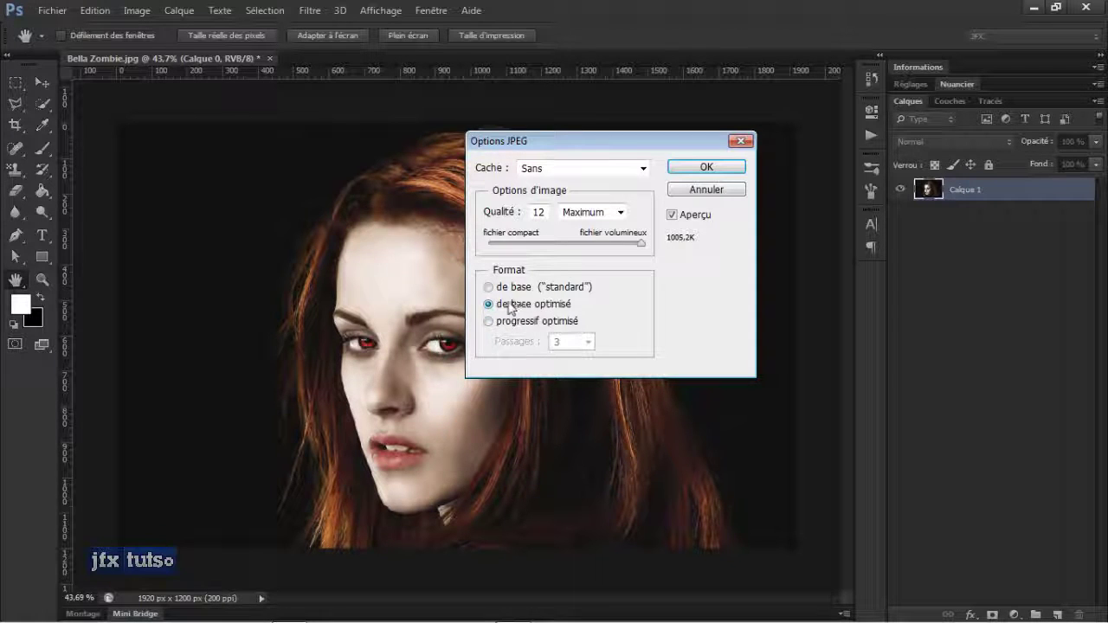
pyautogui.click(490, 322)
pyautogui.click(574, 346)
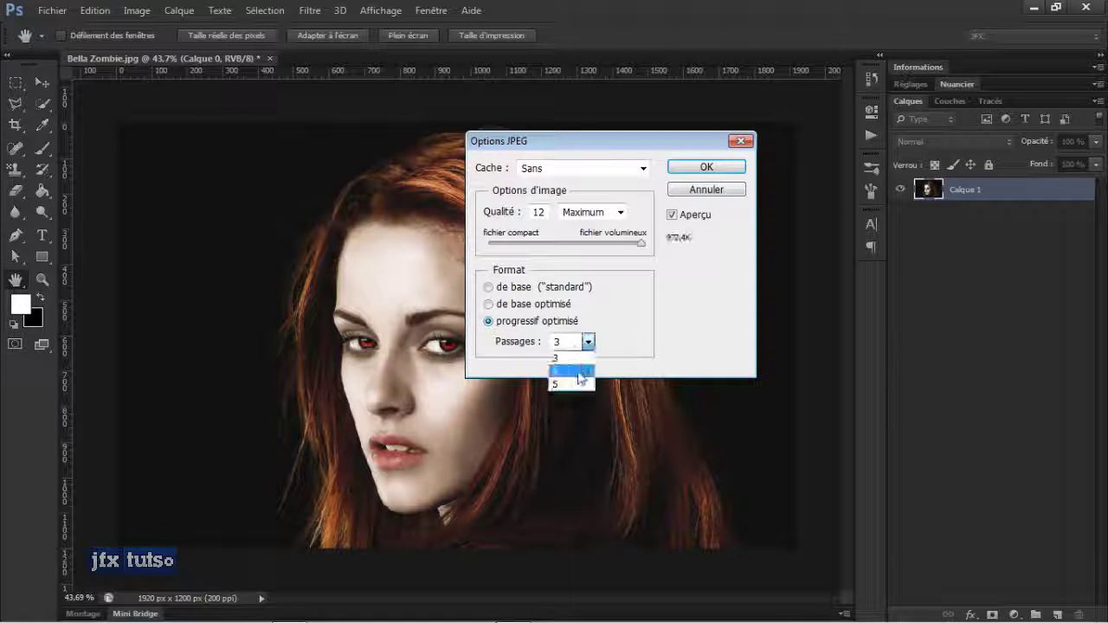
pyautogui.click(576, 383)
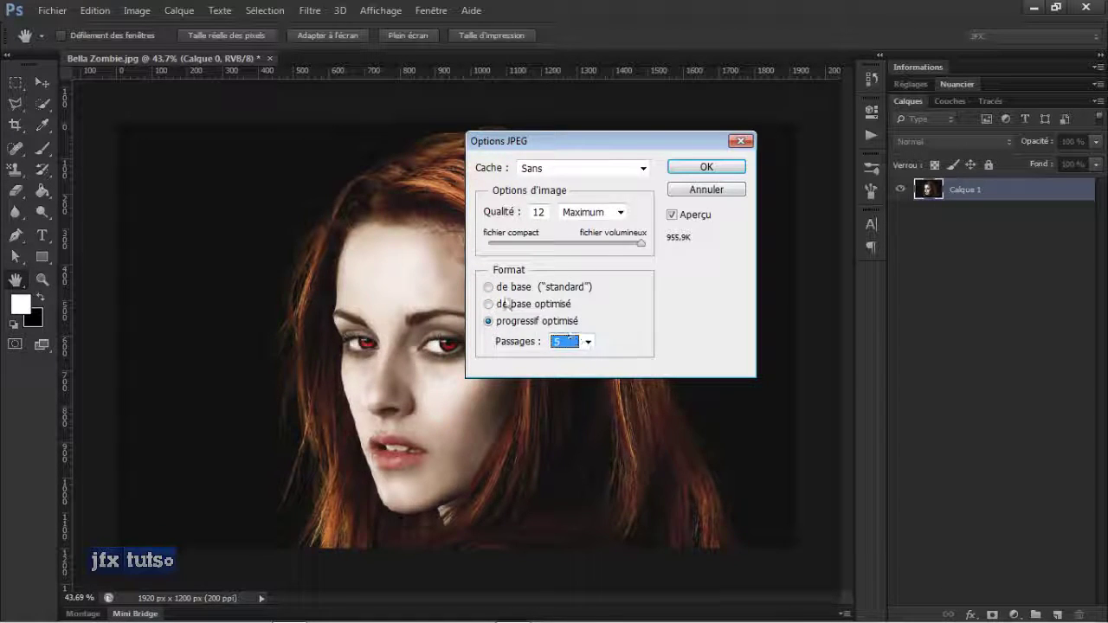
pyautogui.click(506, 287)
pyautogui.click(685, 191)
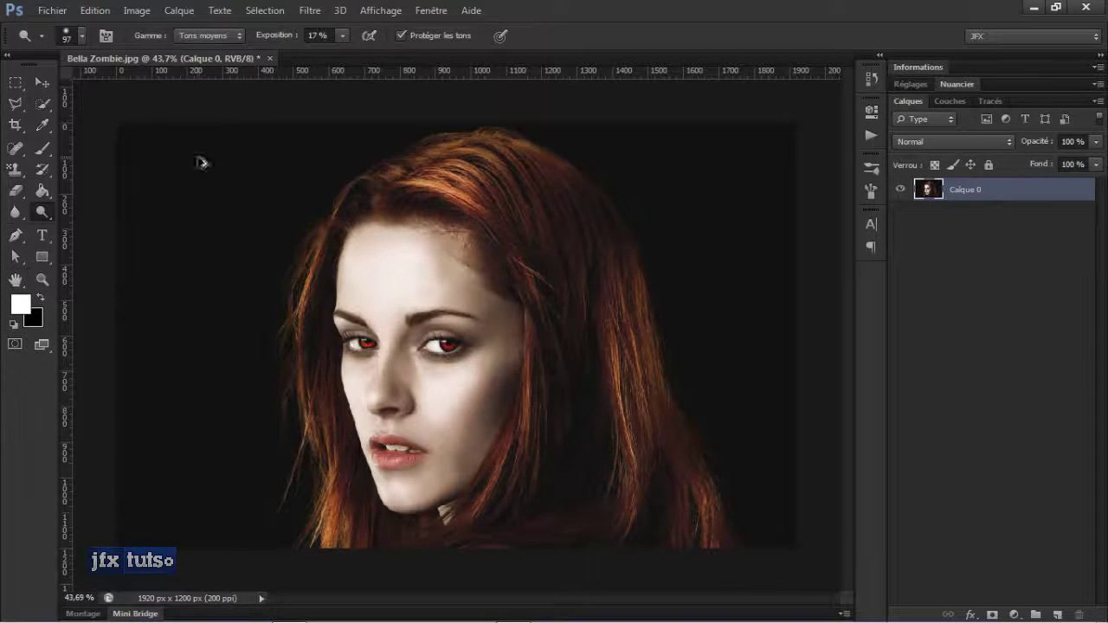
# Try to save a PNG copy as Bella Zombie copie.png in the Bella Swan Zombie folder, and cancel at the PNG options
pyautogui.hotkey('ctrl', 'shift', 's')
pyautogui.click(669, 397)
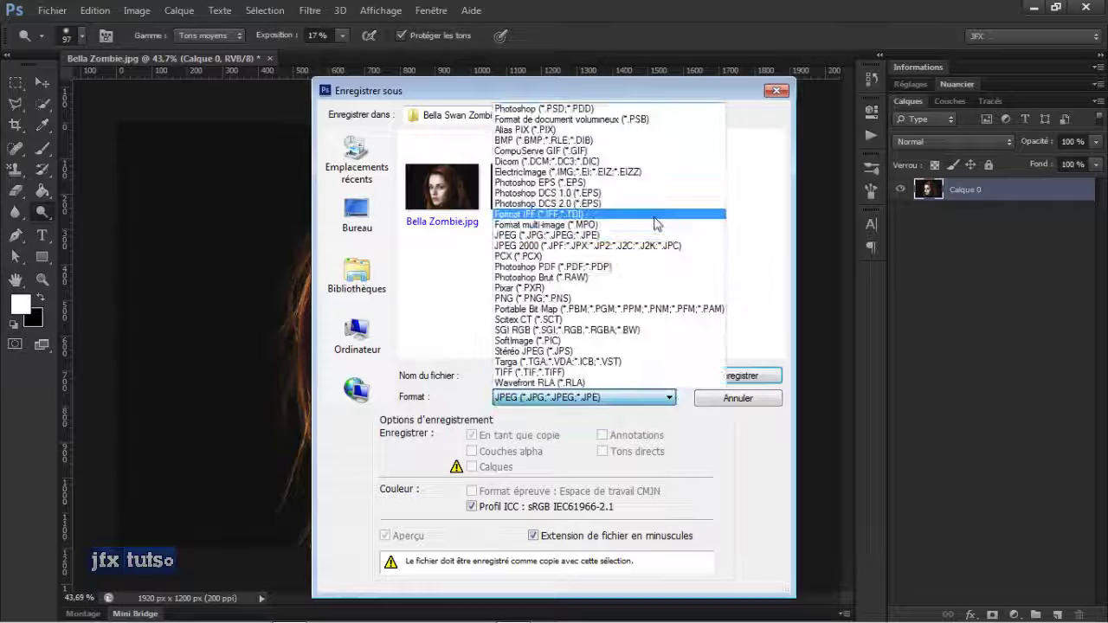
pyautogui.click(589, 297)
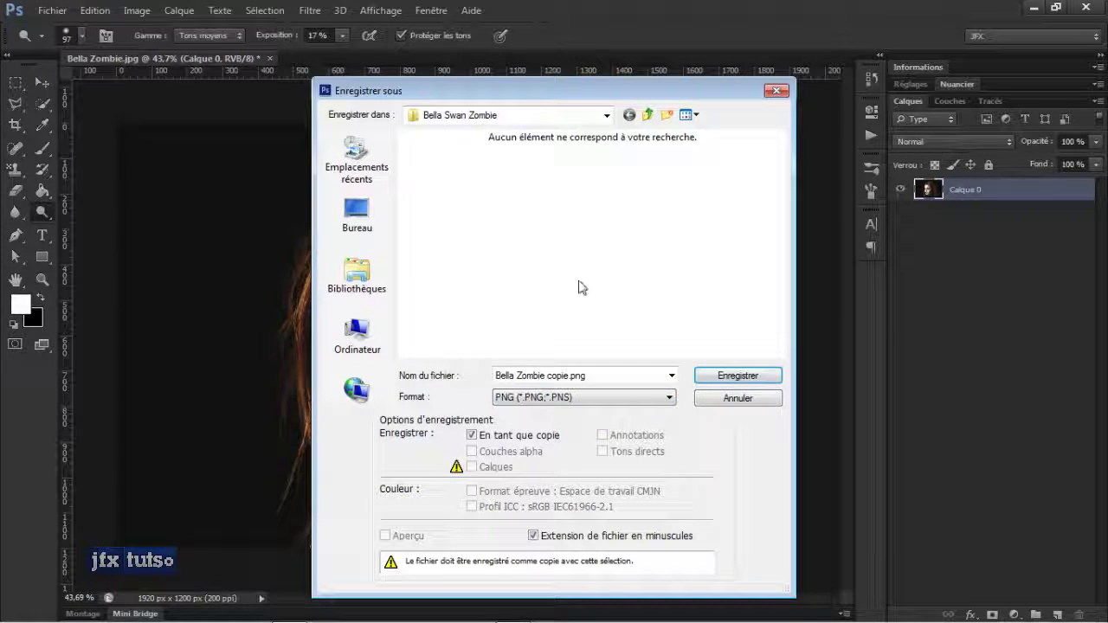
pyautogui.click(705, 376)
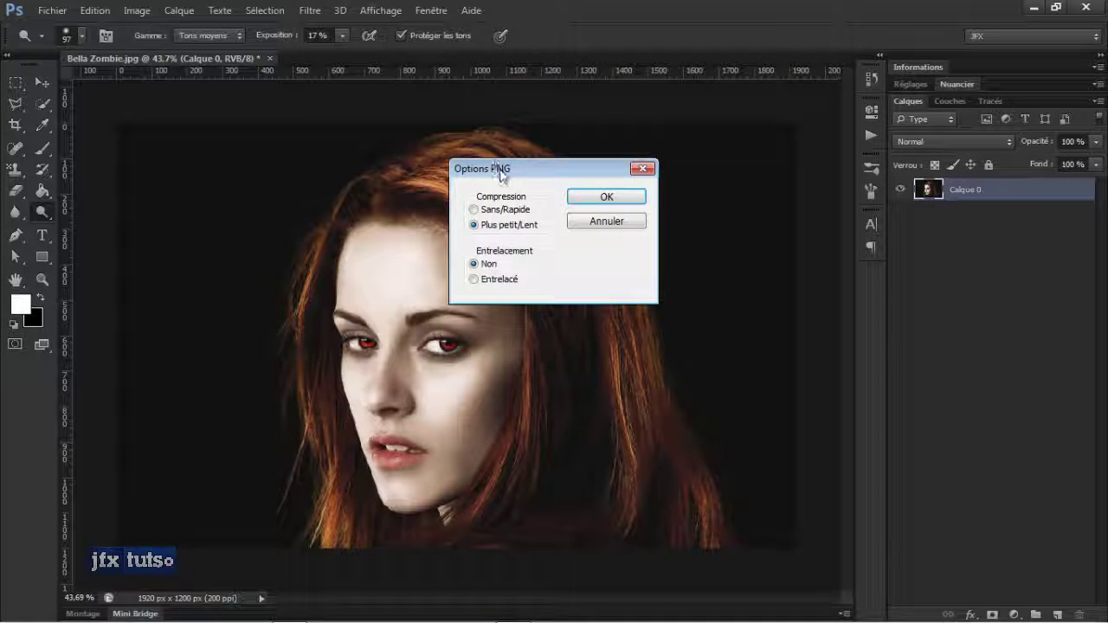
pyautogui.moveTo(500, 174); pyautogui.dragTo(610, 152)
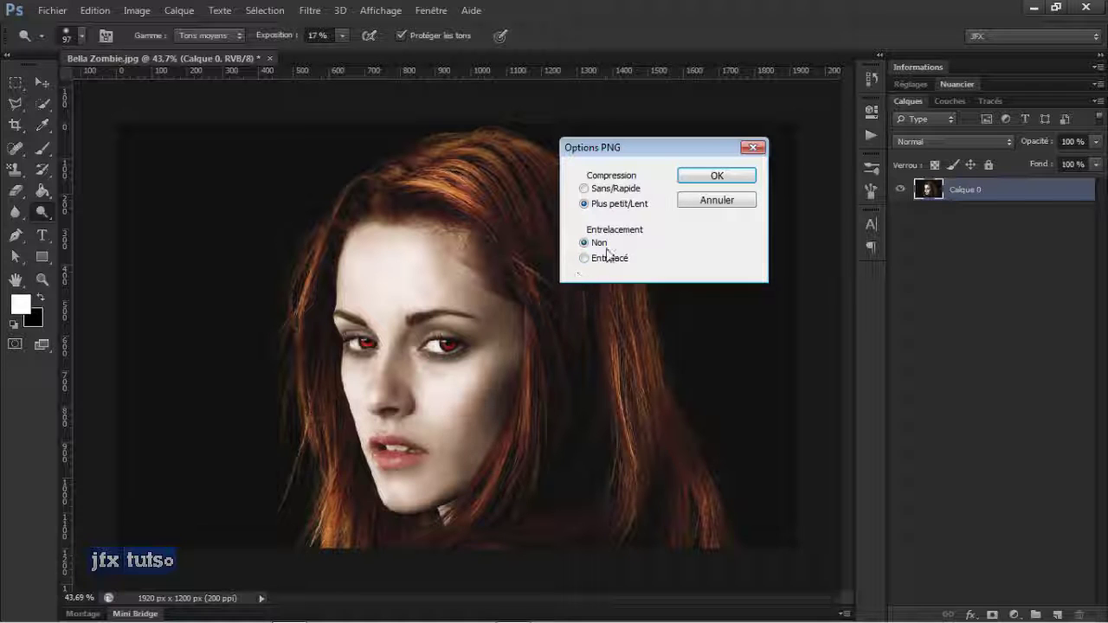
pyautogui.click(716, 199)
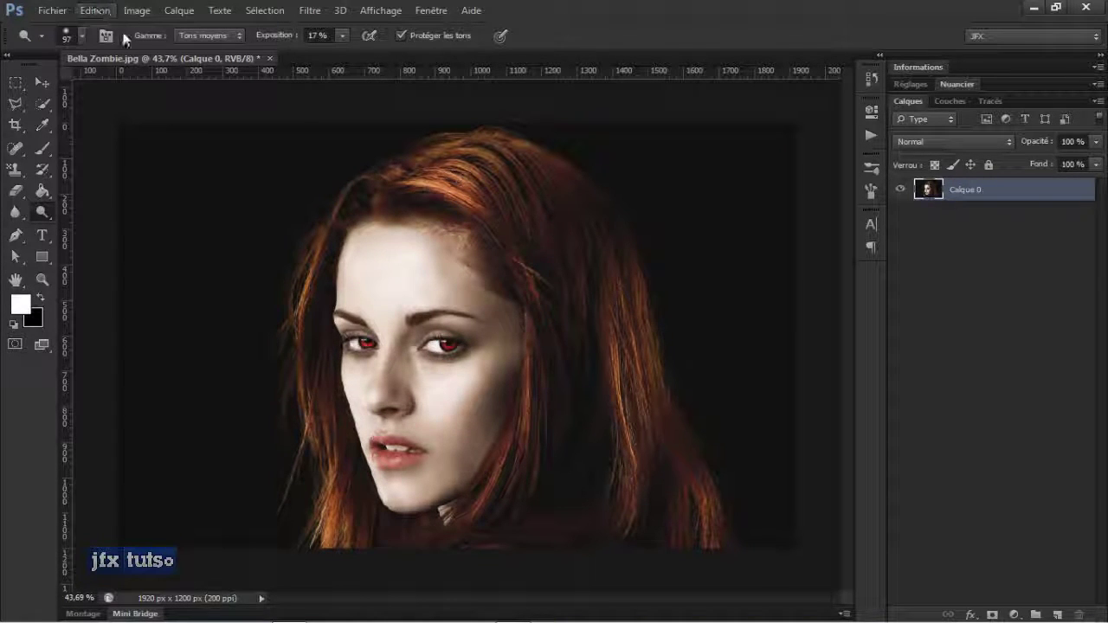
# Open the portrait in Save for Web (Enregistrer pour le Web) and show the whole original image at 33.3%
pyautogui.press('v')
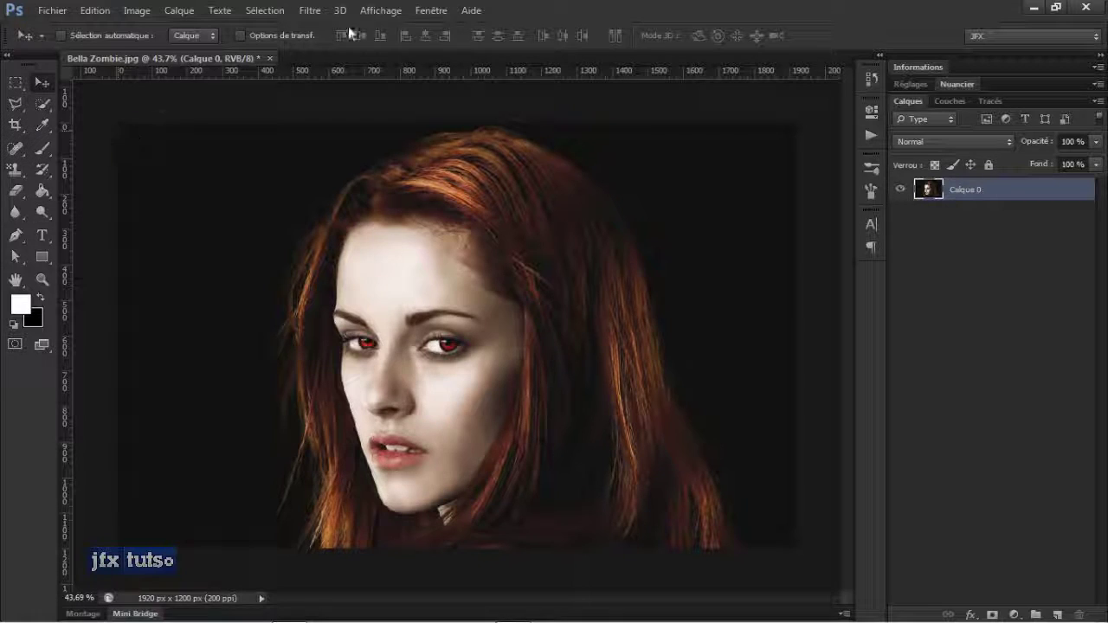
pyautogui.click(57, 12)
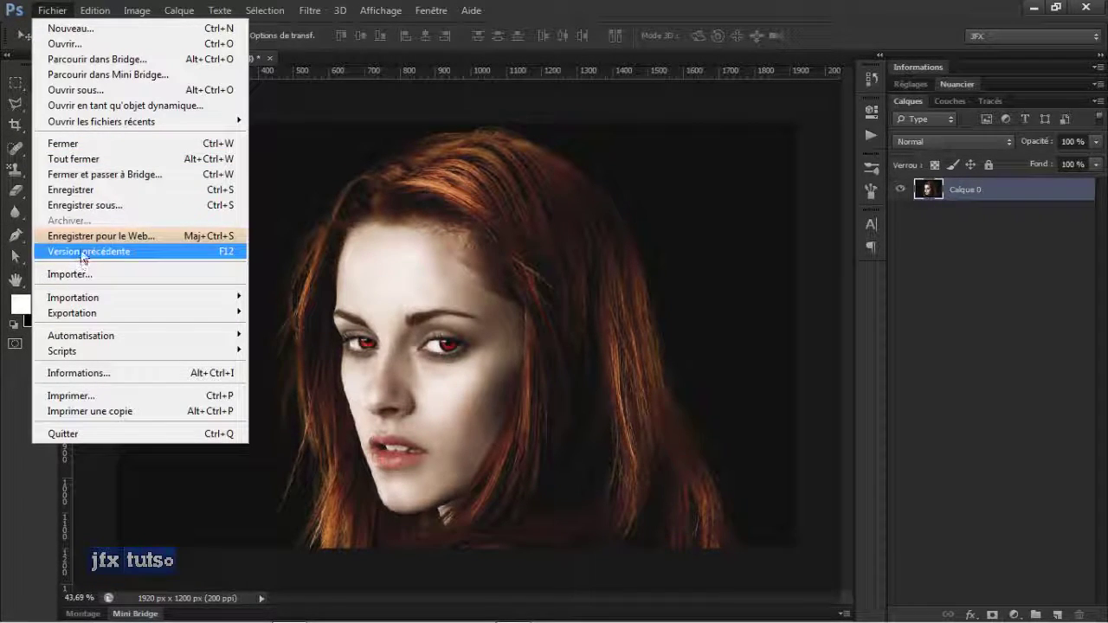
pyautogui.click(154, 239)
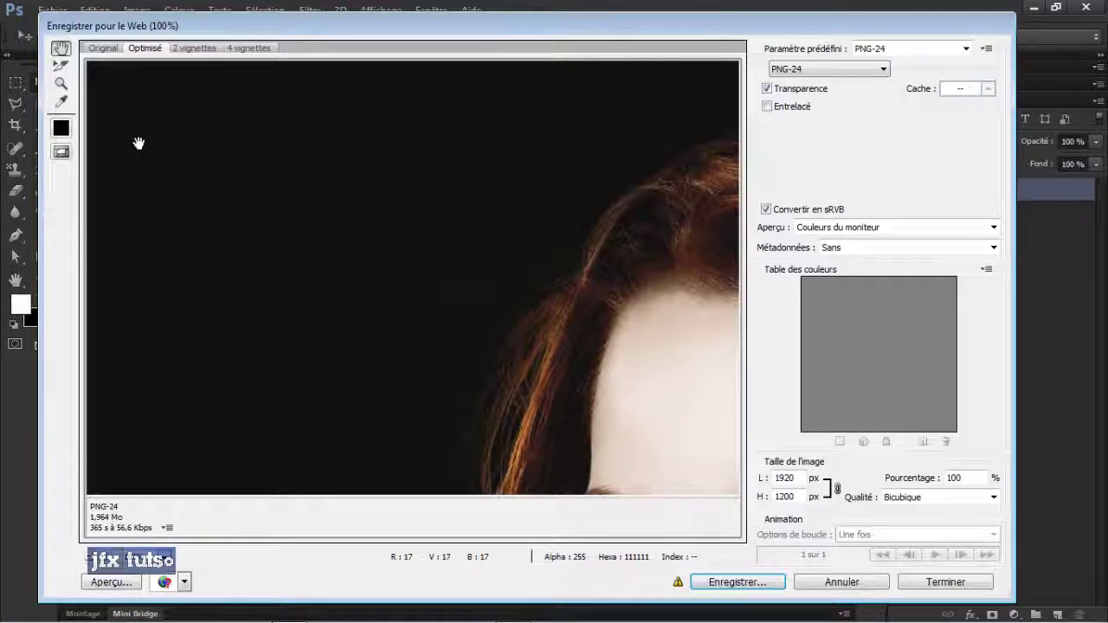
pyautogui.click(103, 49)
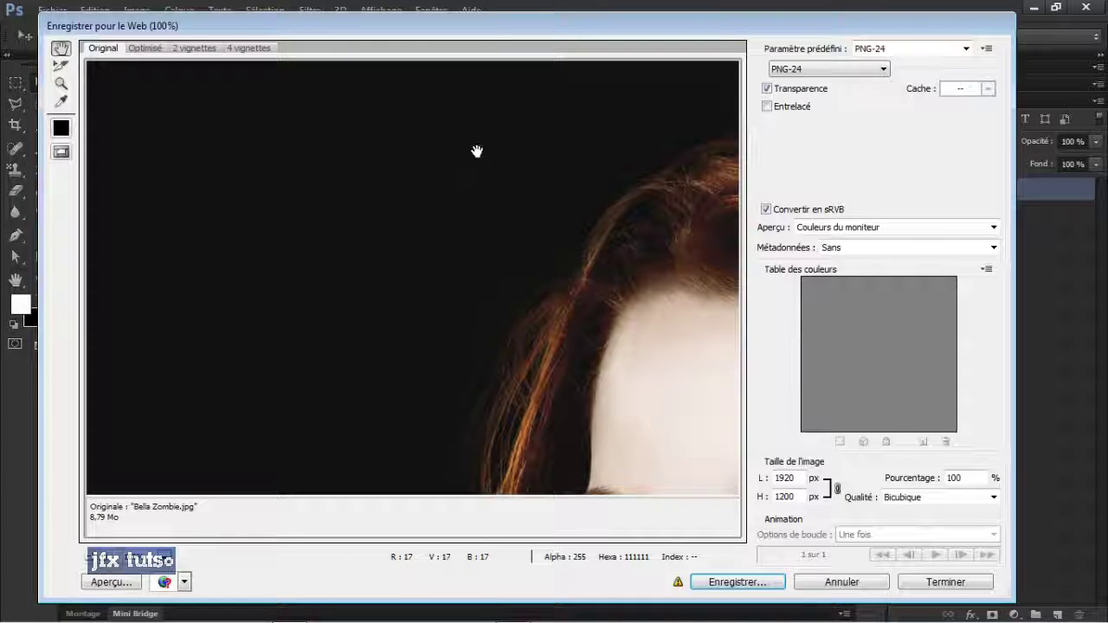
pyautogui.moveTo(475, 390); pyautogui.dragTo(267, 153)
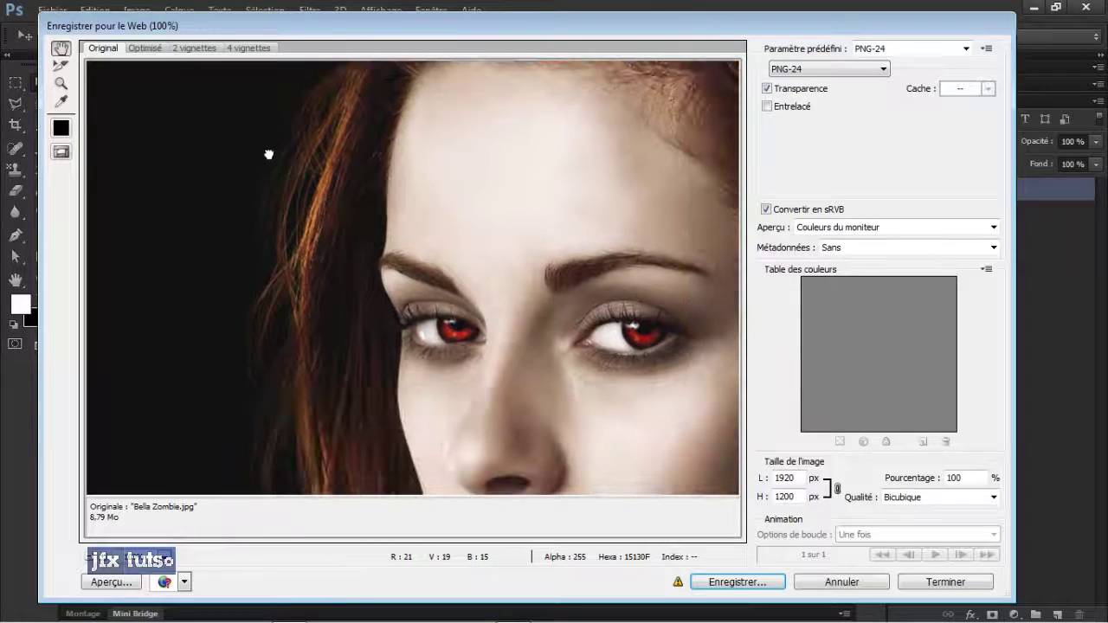
pyautogui.scroll(-5, 177, 328)
pyautogui.click(90, 559)
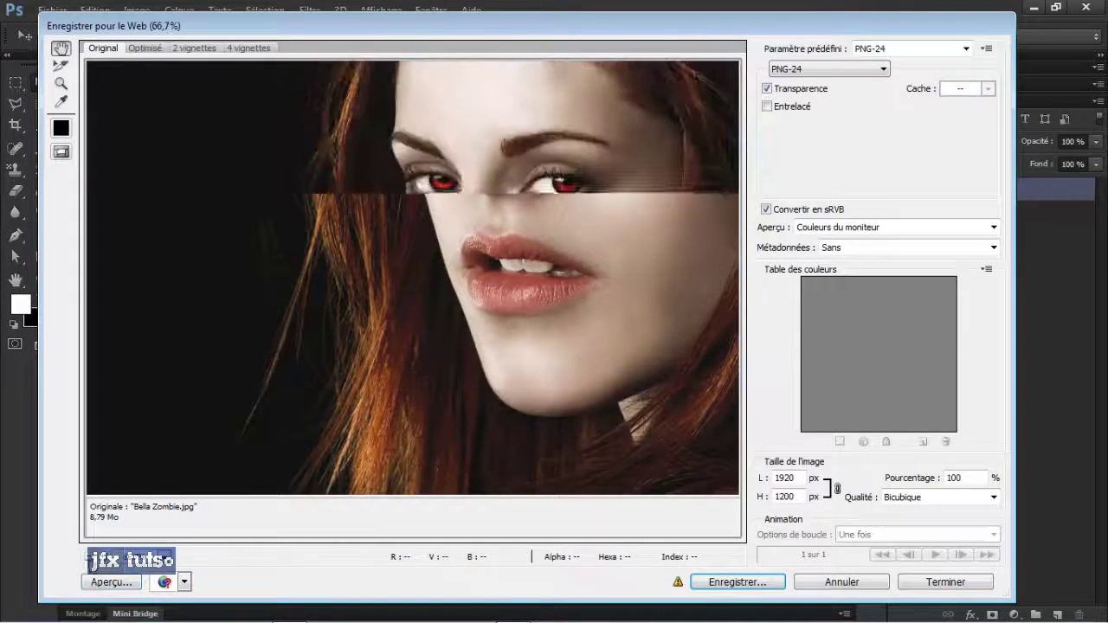
pyautogui.click(90, 558)
pyautogui.click(90, 558)
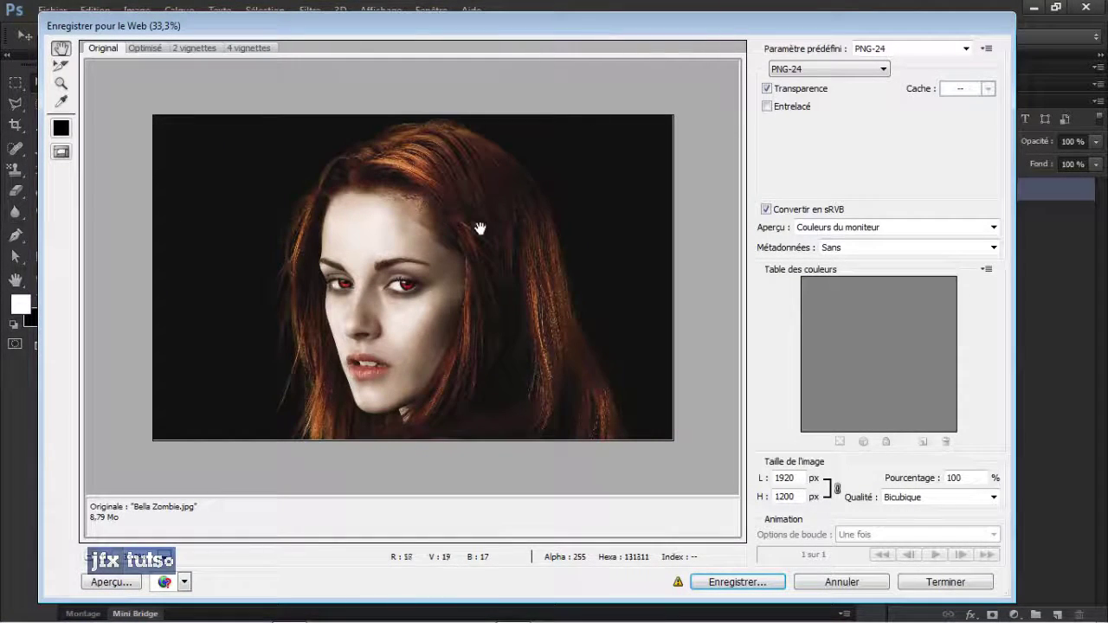
# Show the original and optimised versions together as 2 vignettes at 25%, with the face in view
pyautogui.click(151, 50)
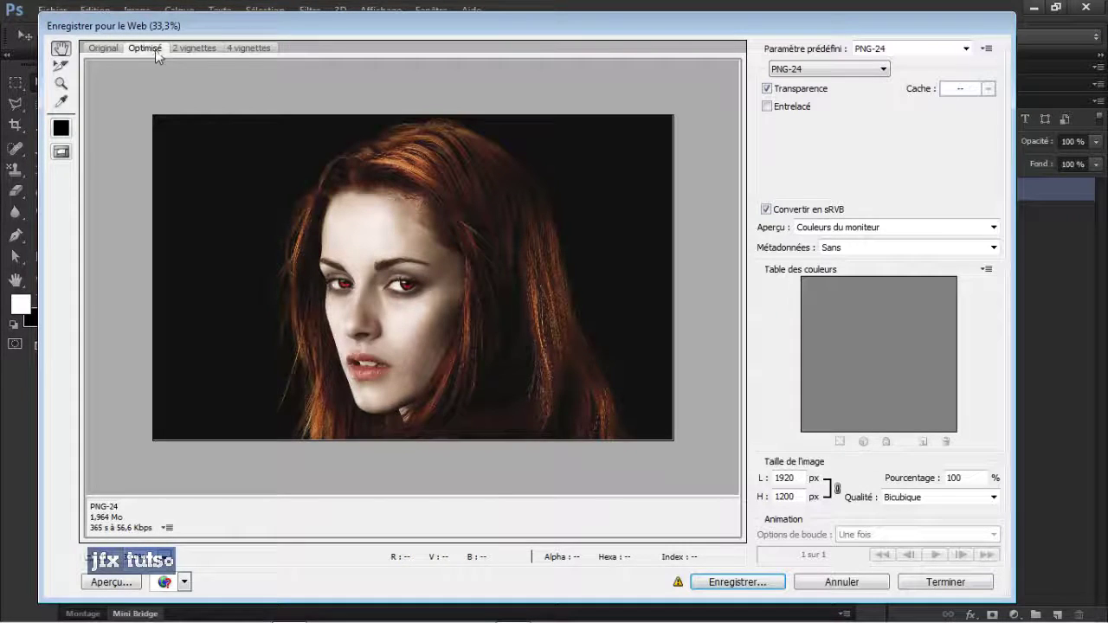
pyautogui.click(201, 51)
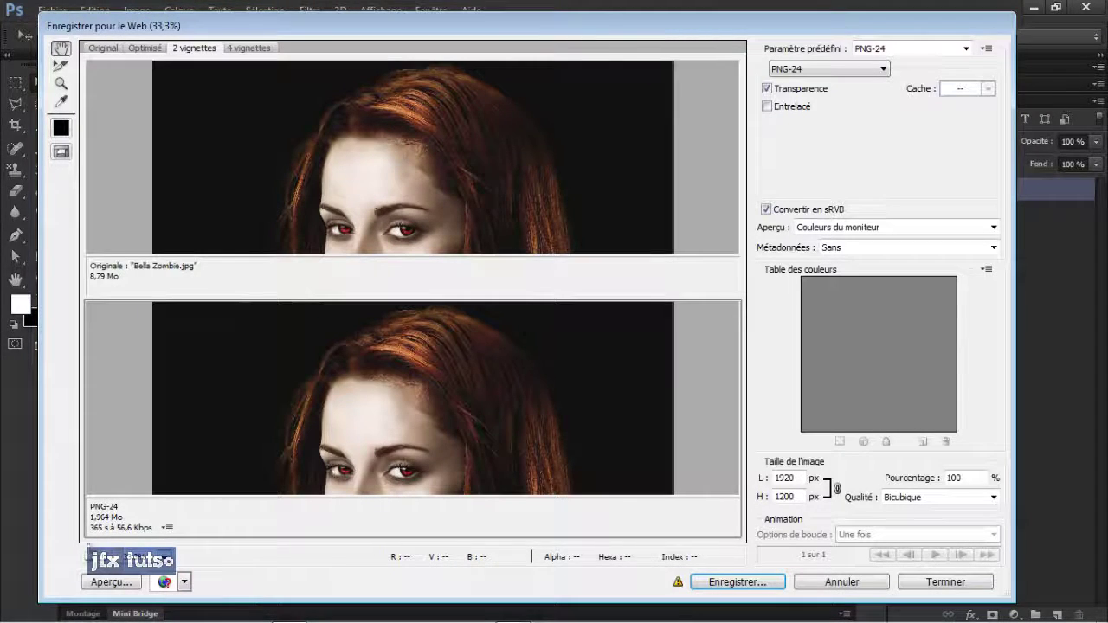
pyautogui.click(90, 558)
pyautogui.click(90, 558)
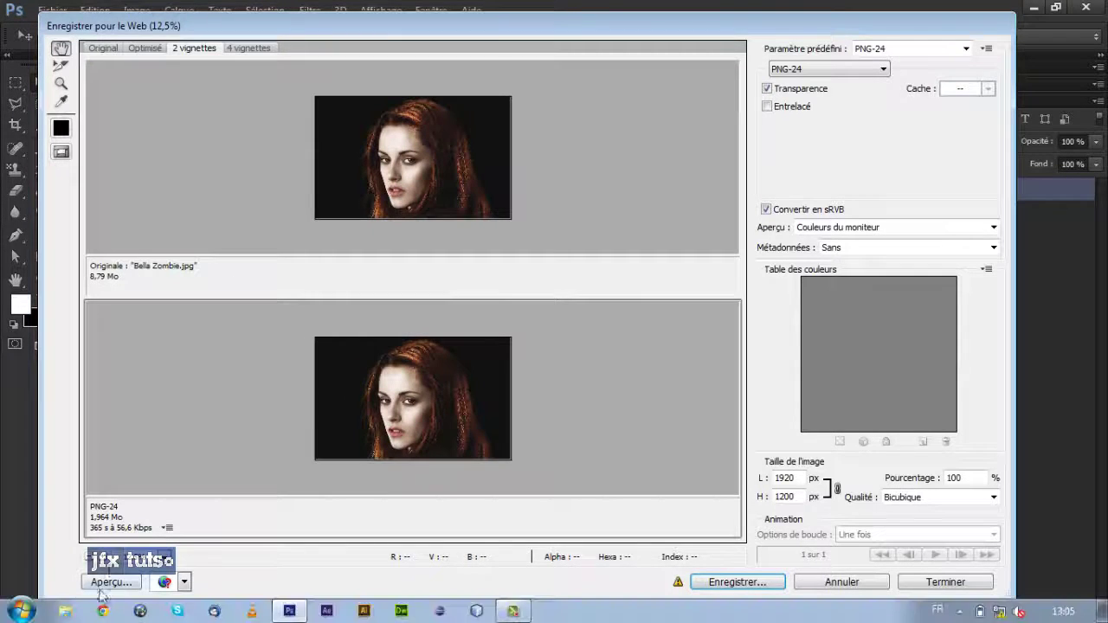
pyautogui.click(104, 558)
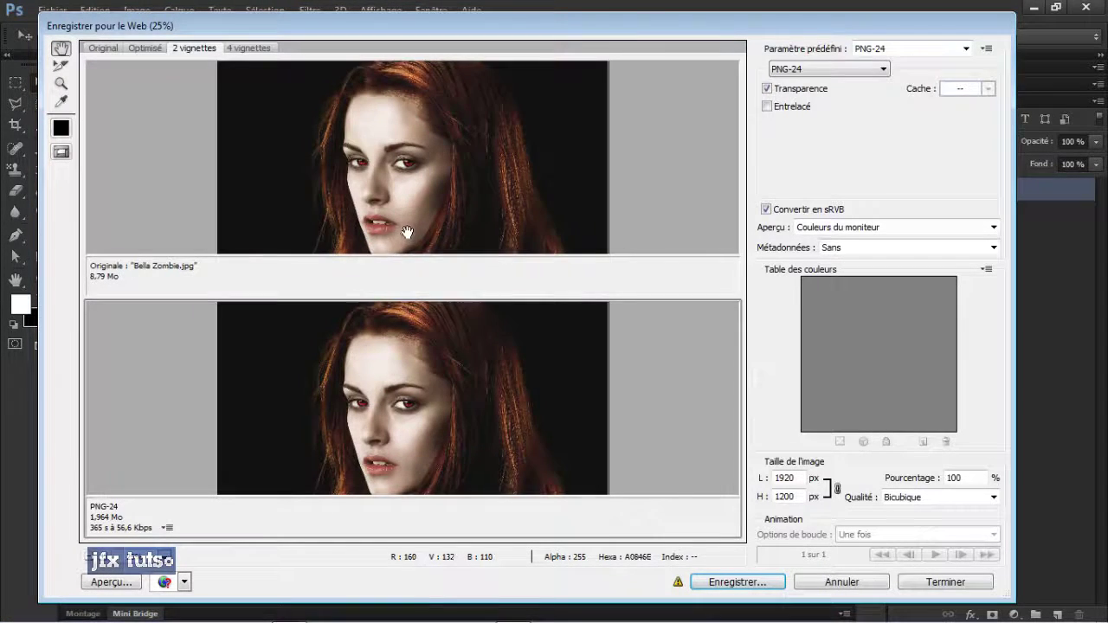
pyautogui.moveTo(383, 227); pyautogui.dragTo(409, 215)
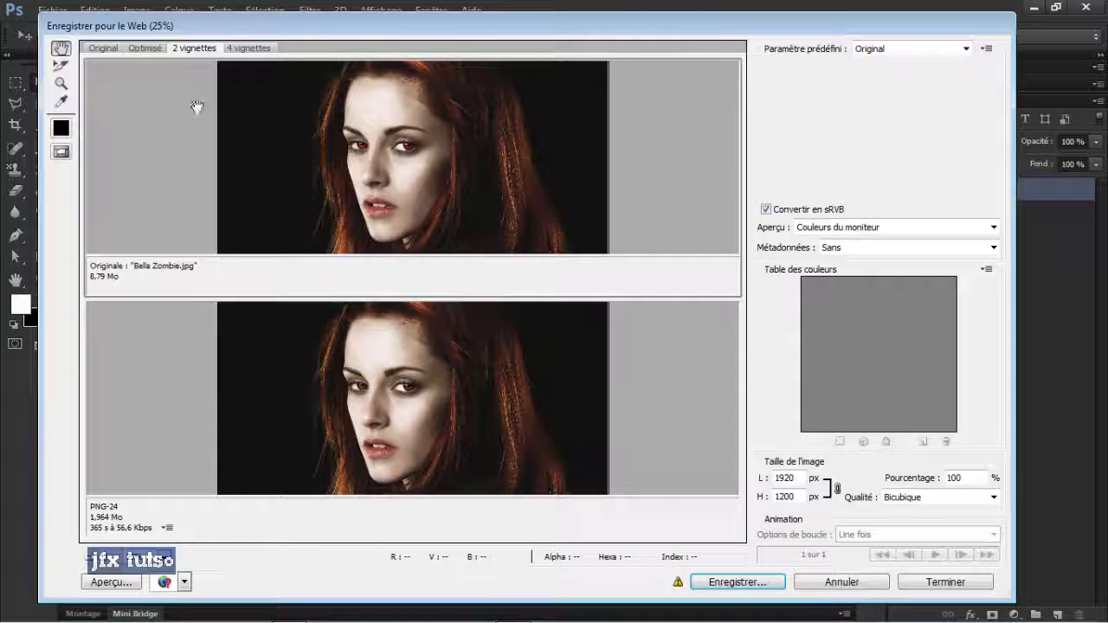
# Alternate between the original and PNG-24 previews to compare their settings, ending with the PNG-24 version selected
pyautogui.click(527, 389)
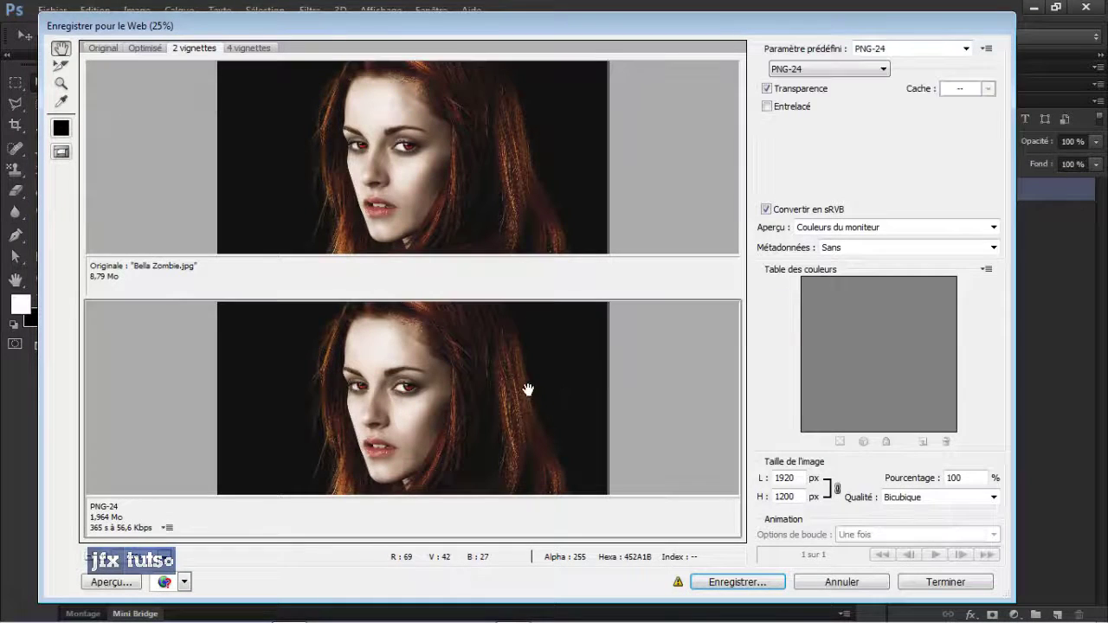
pyautogui.click(532, 165)
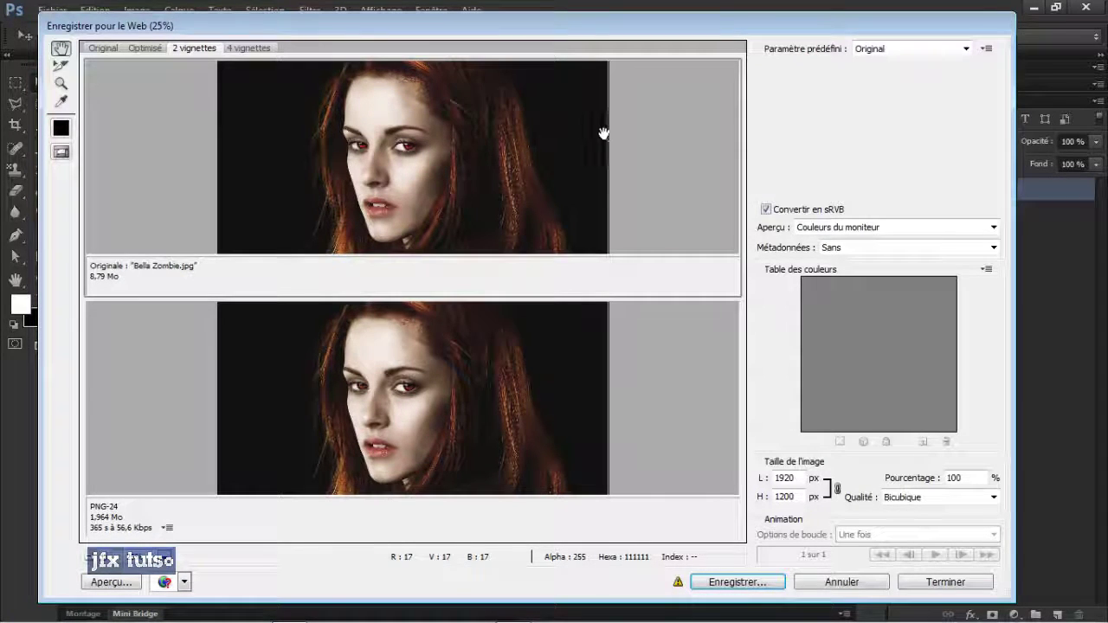
pyautogui.click(521, 391)
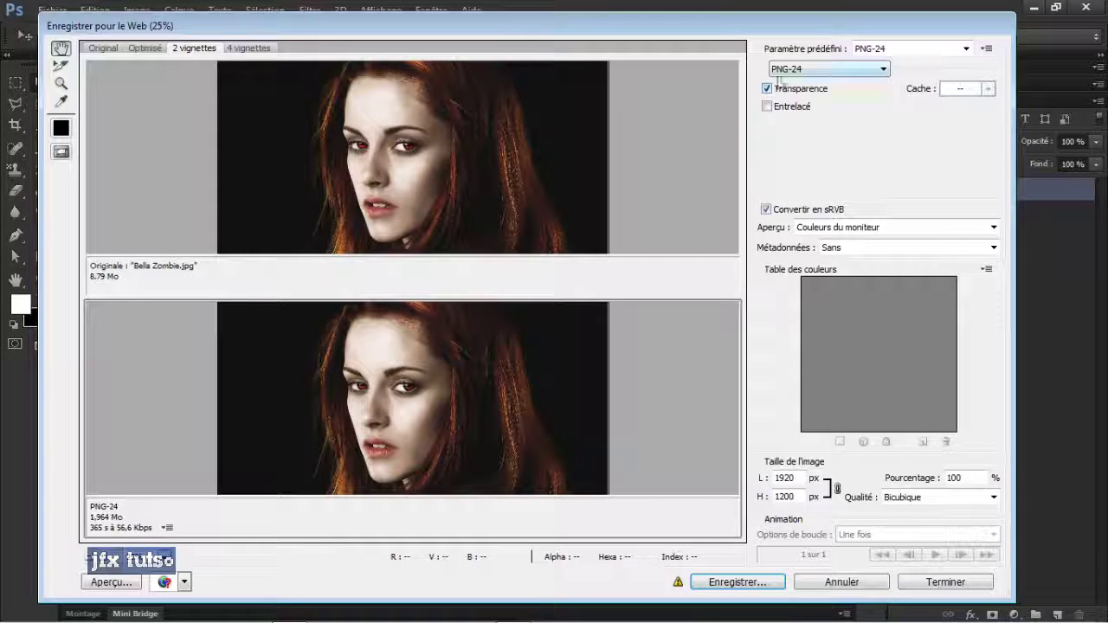
# Set the optimised version's web export format to JPEG with Maximum quality
pyautogui.click(883, 70)
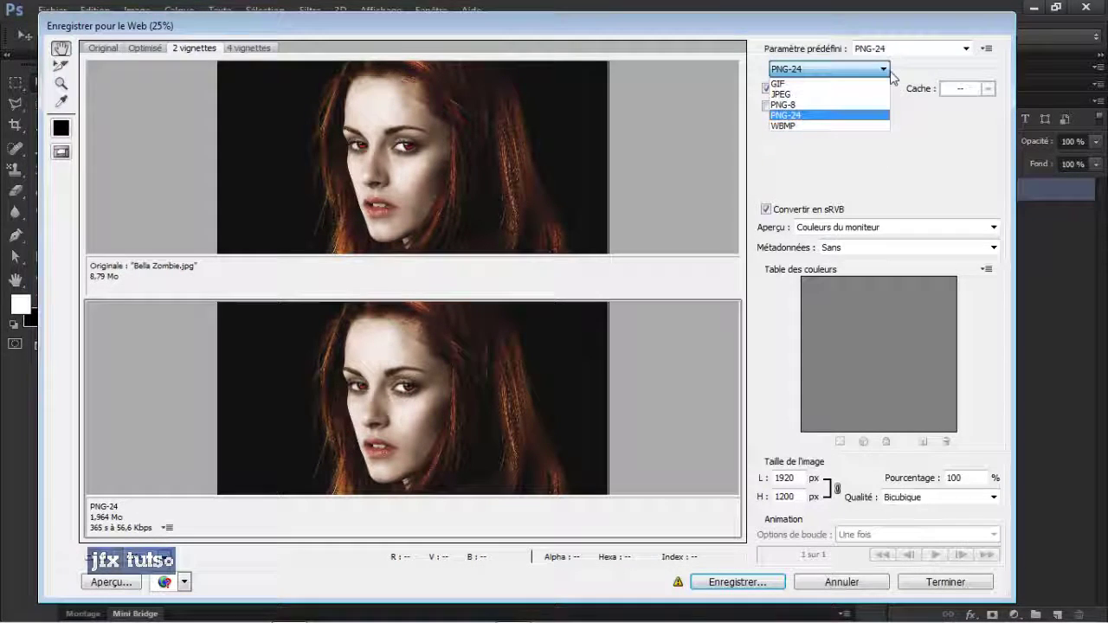
pyautogui.click(820, 93)
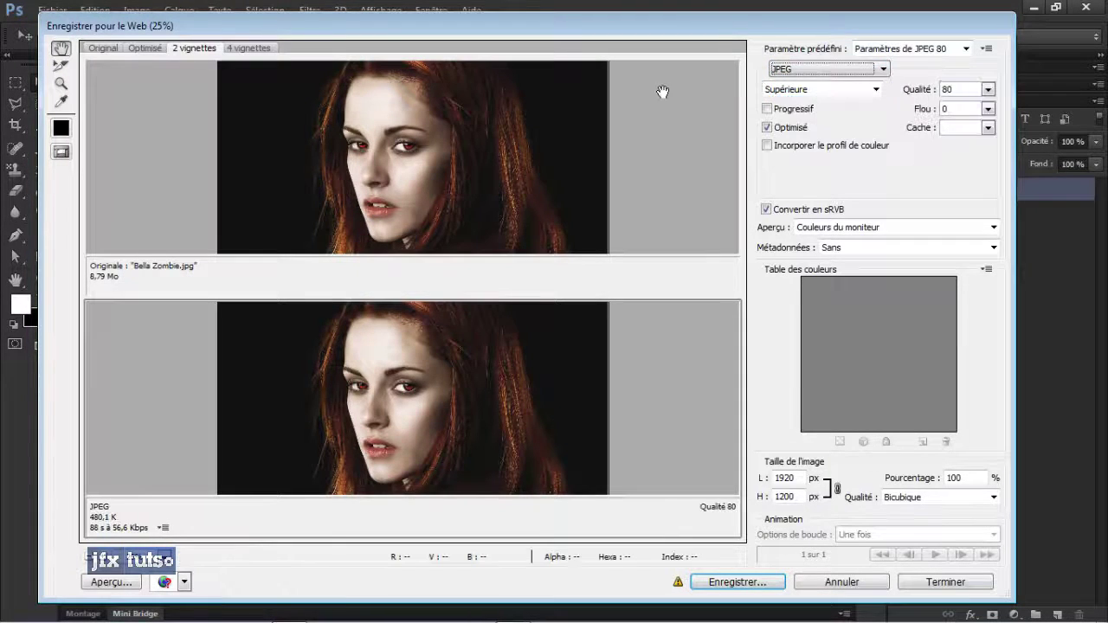
pyautogui.click(874, 90)
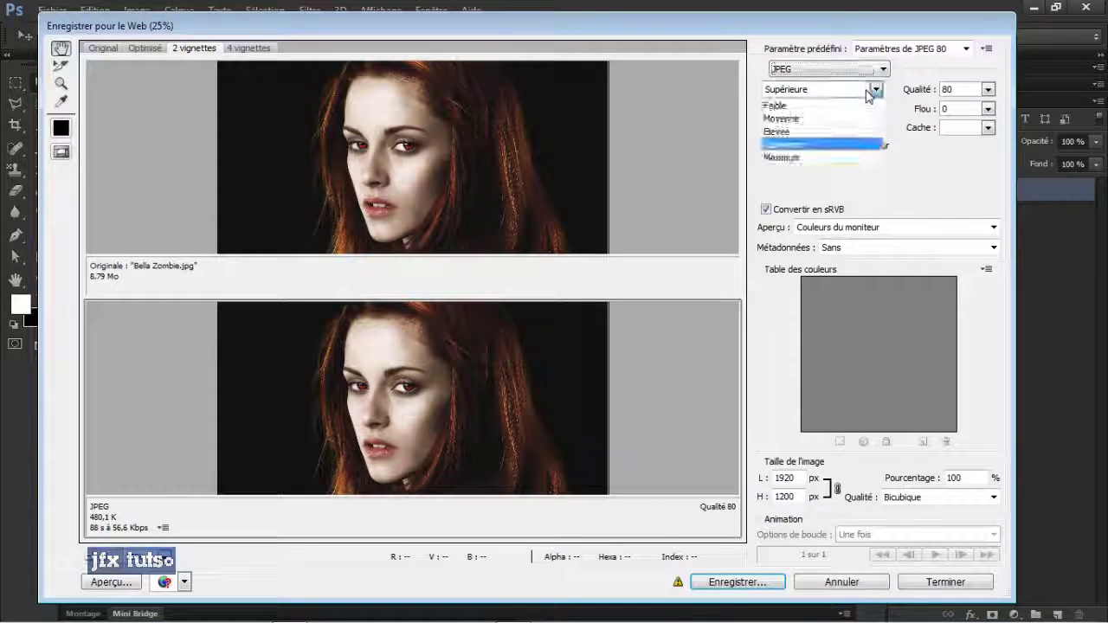
pyautogui.click(797, 158)
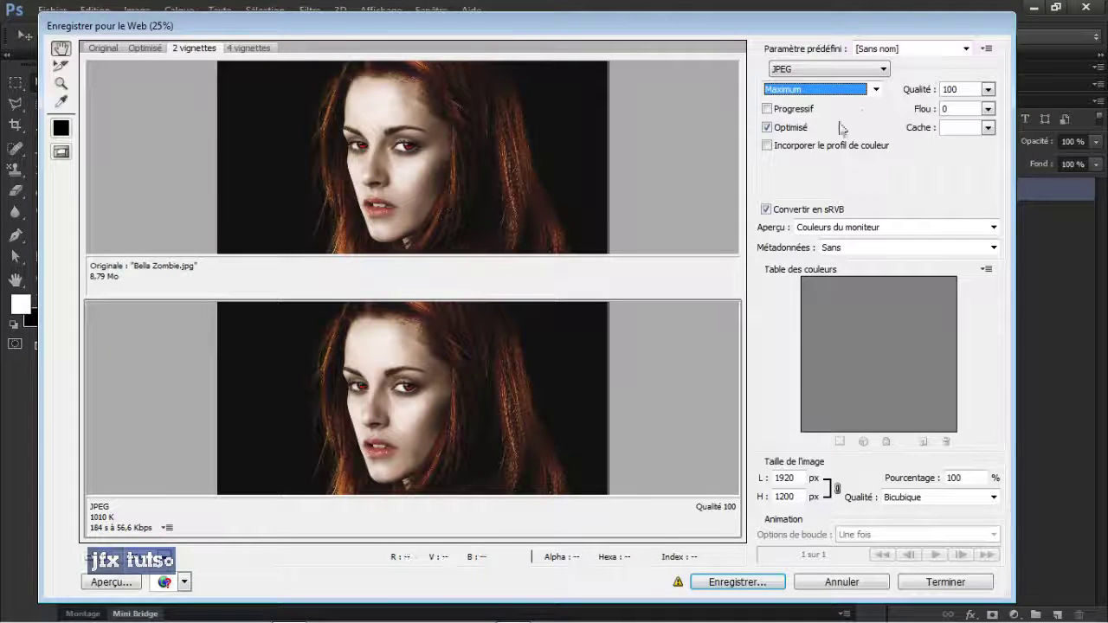
pyautogui.moveTo(917, 92)
pyautogui.mouseDown()
pyautogui.moveTo(854, 94)
pyautogui.moveTo(926, 90)
pyautogui.mouseUp()
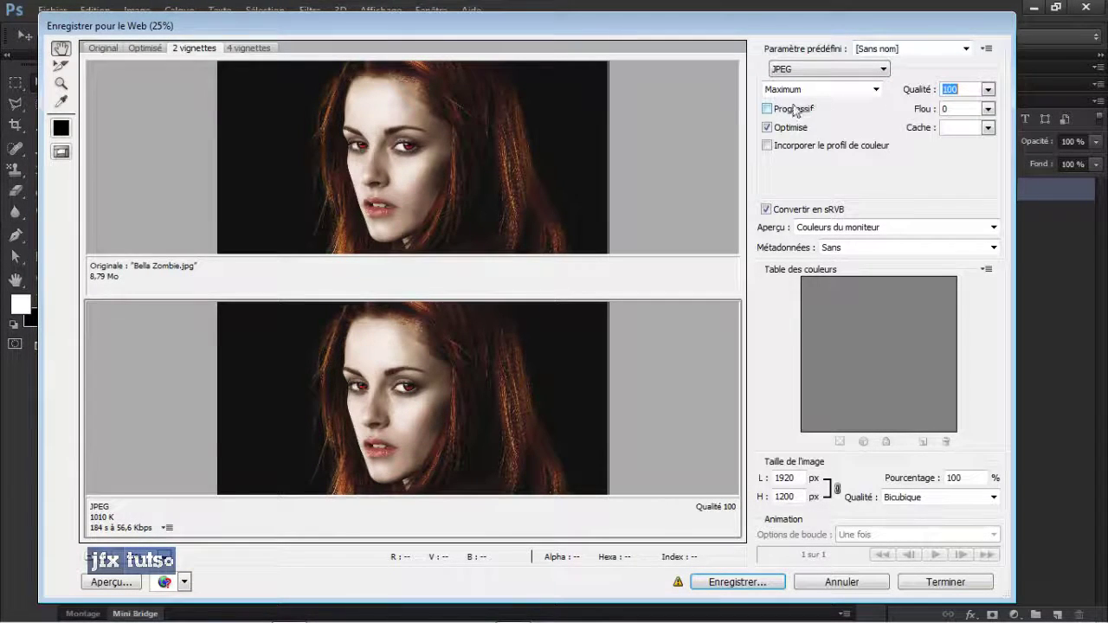
# Try the Progressif option and the Faible quality for the JPEG export, and return the quality to Maximum
pyautogui.click(767, 109)
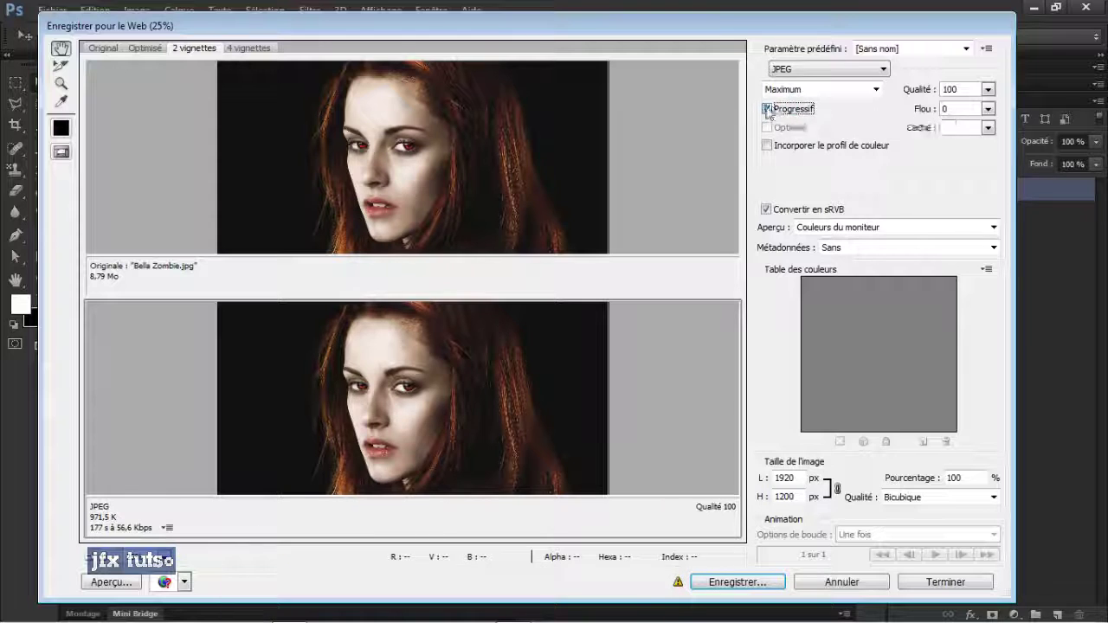
pyautogui.click(789, 90)
pyautogui.click(795, 106)
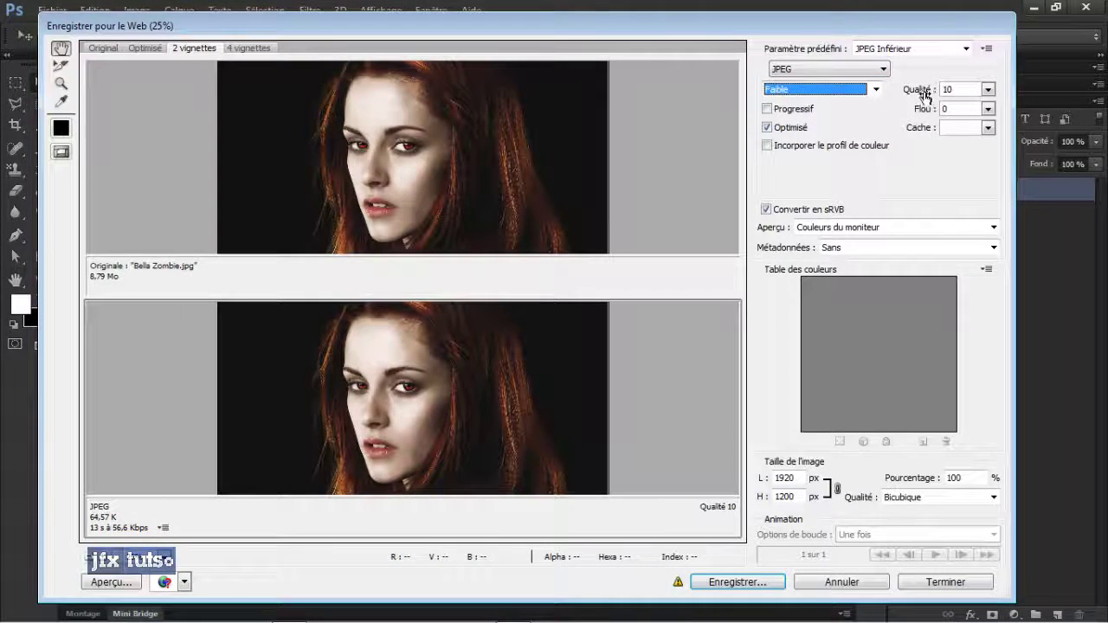
pyautogui.click(876, 90)
pyautogui.click(832, 156)
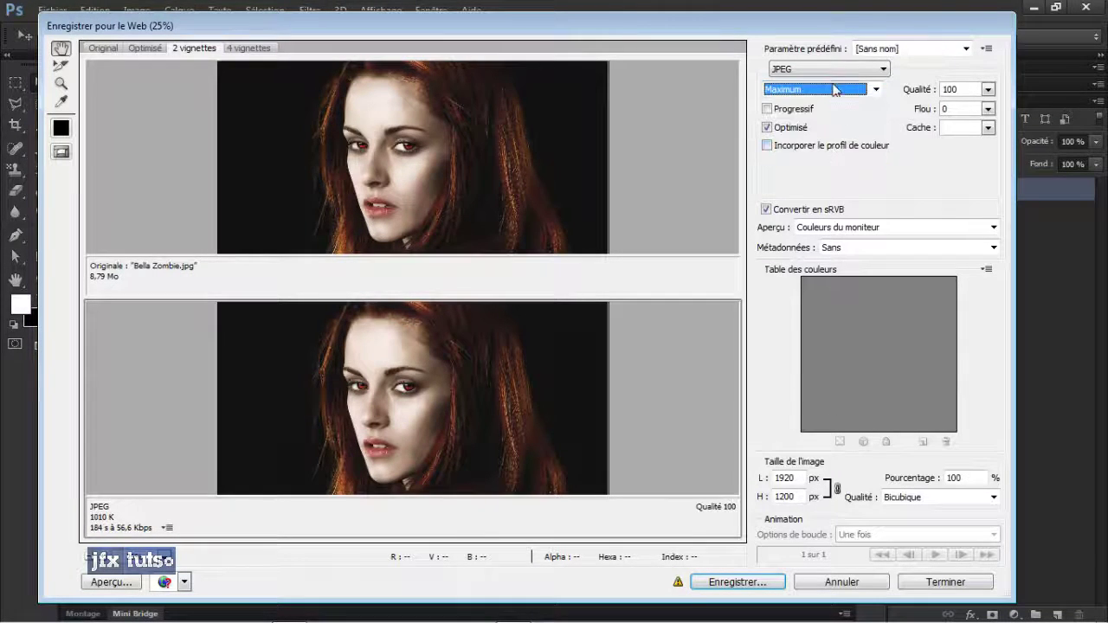
# Set the optimised version's web export format to PNG-8 and reduce its palette to 16 colours
pyautogui.click(844, 69)
pyautogui.click(792, 104)
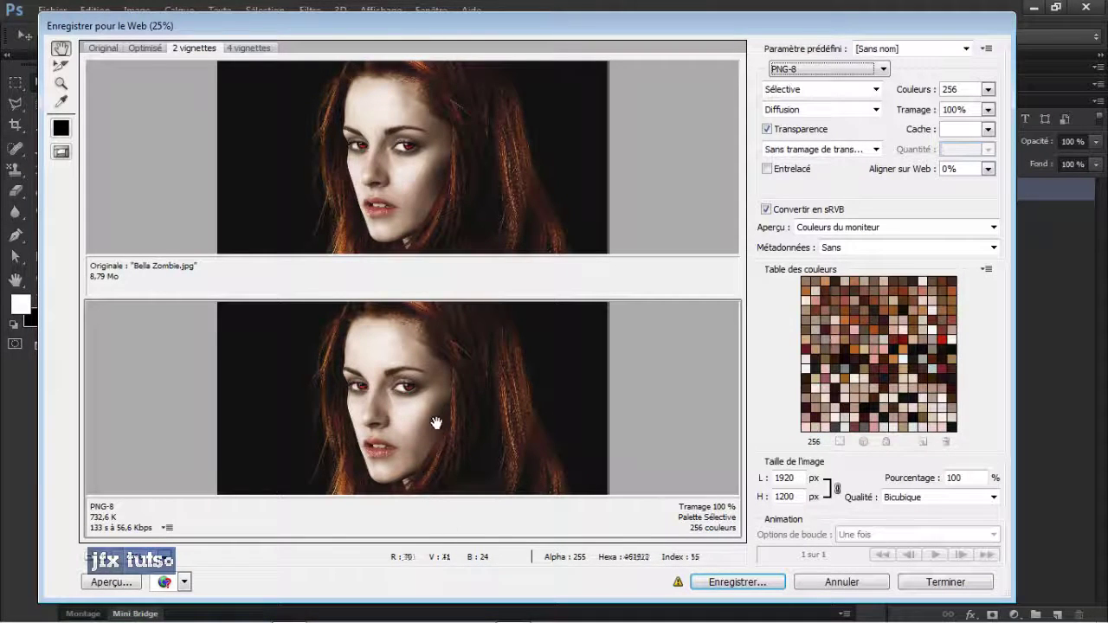
pyautogui.click(988, 89)
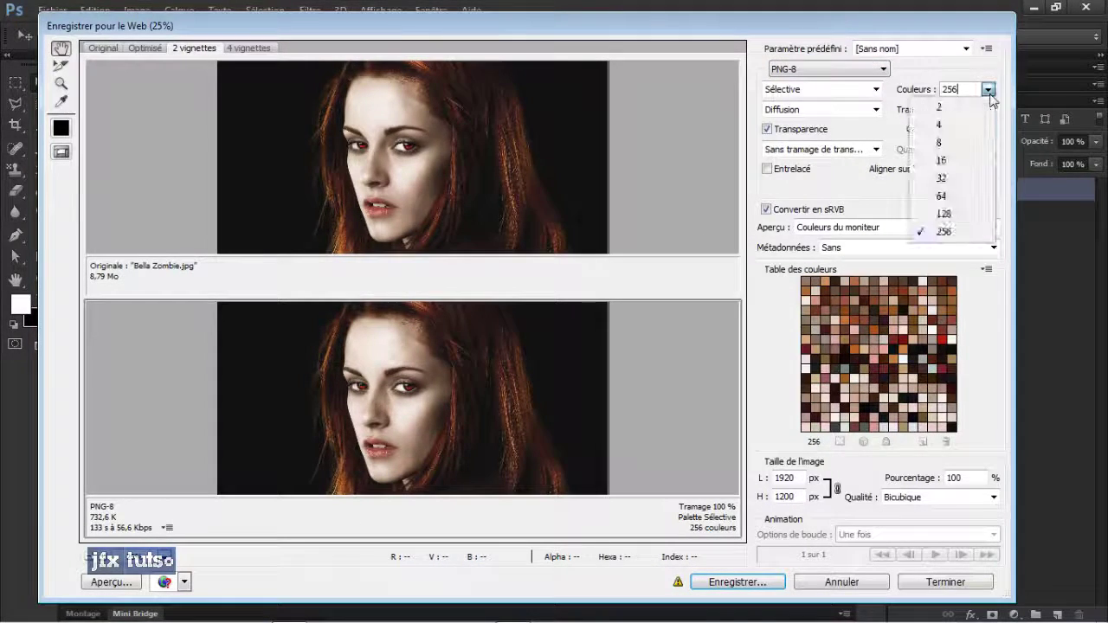
pyautogui.click(946, 160)
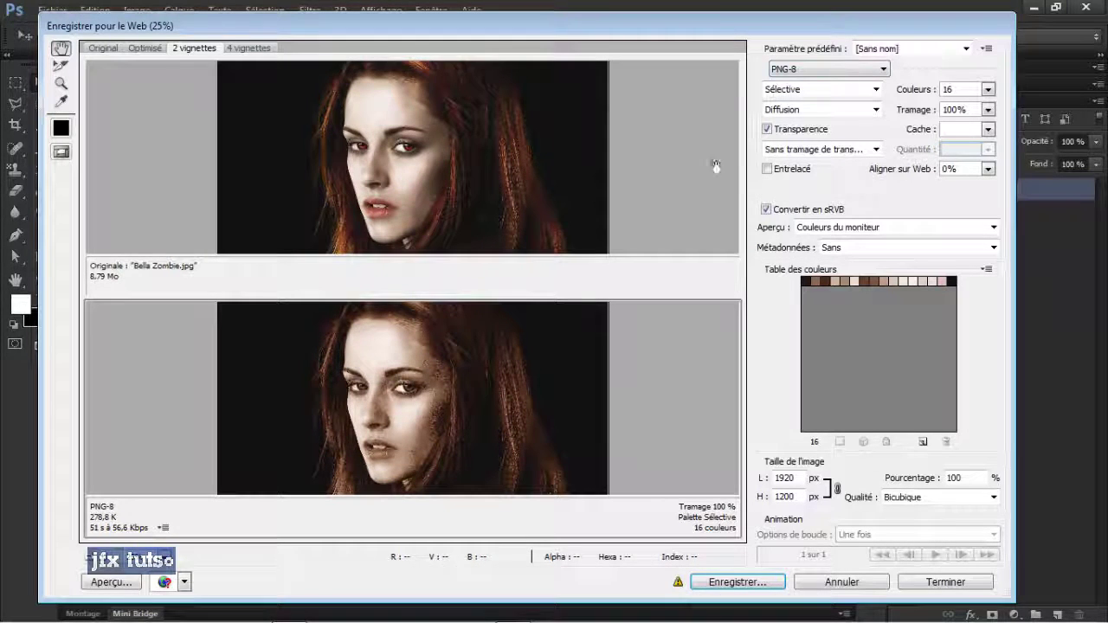
# Set the optimised version's web export format to PNG-24 and scale the exported image to 50%
pyautogui.click(827, 69)
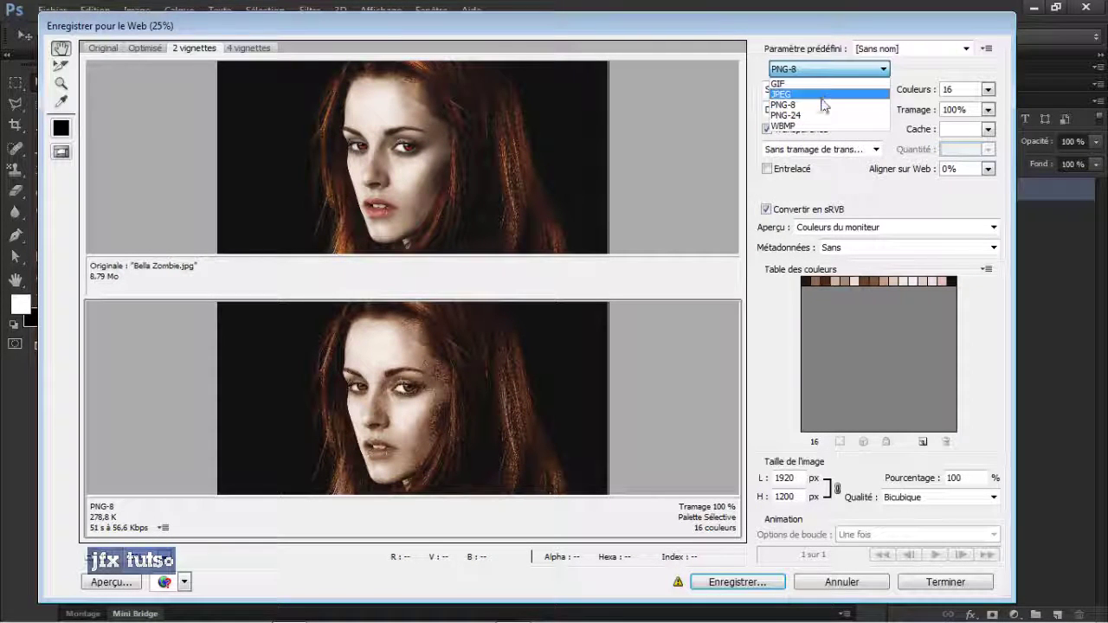
pyautogui.click(784, 115)
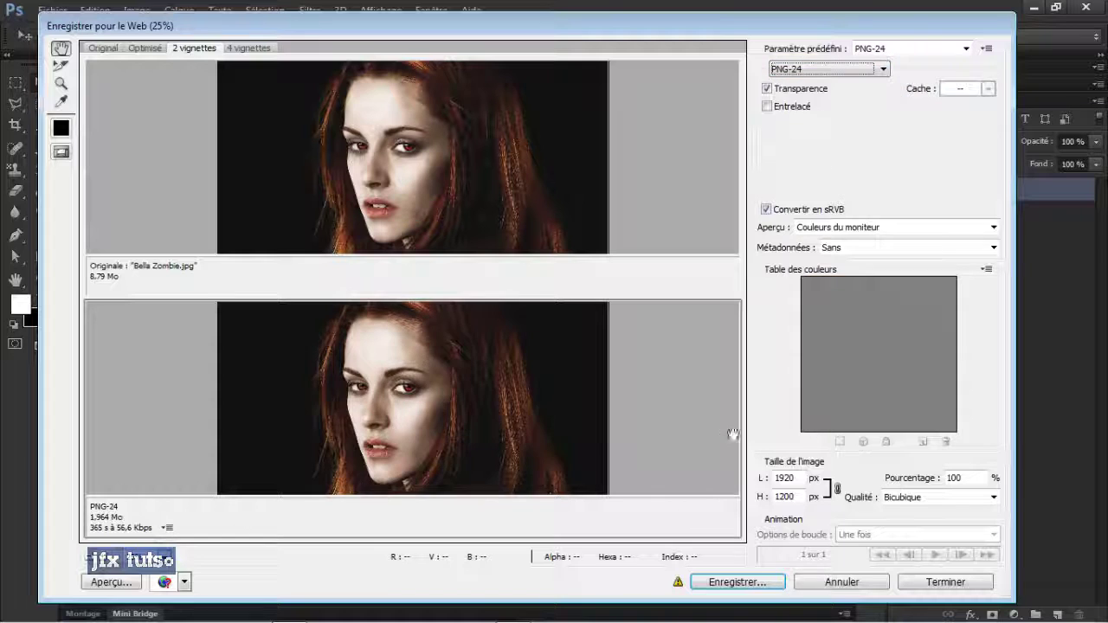
pyautogui.doubleClick(784, 478)
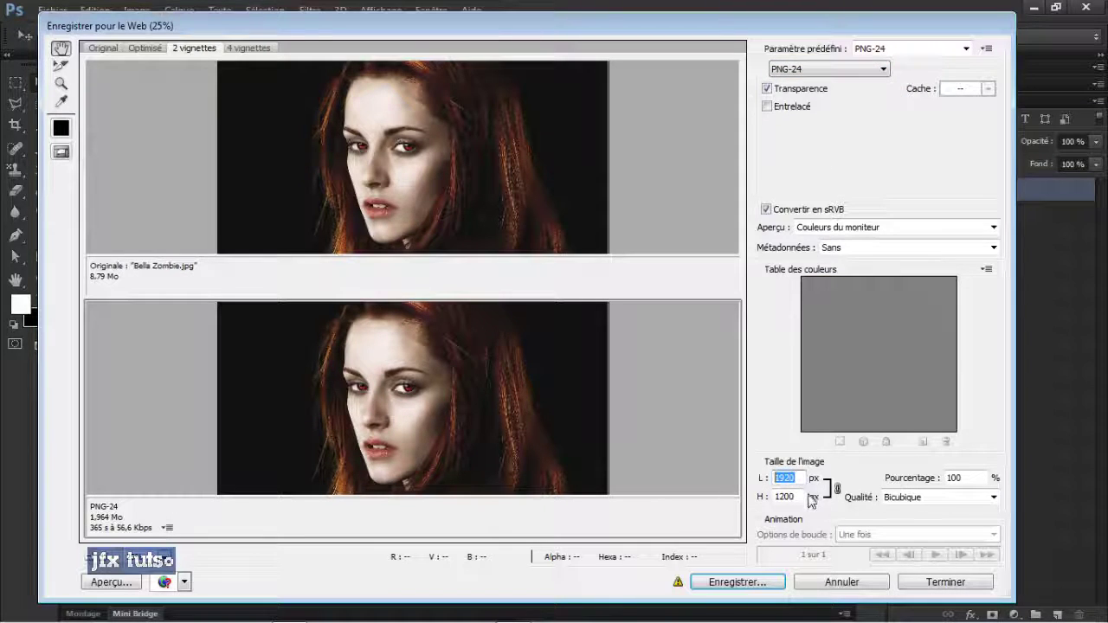
pyautogui.doubleClick(951, 478)
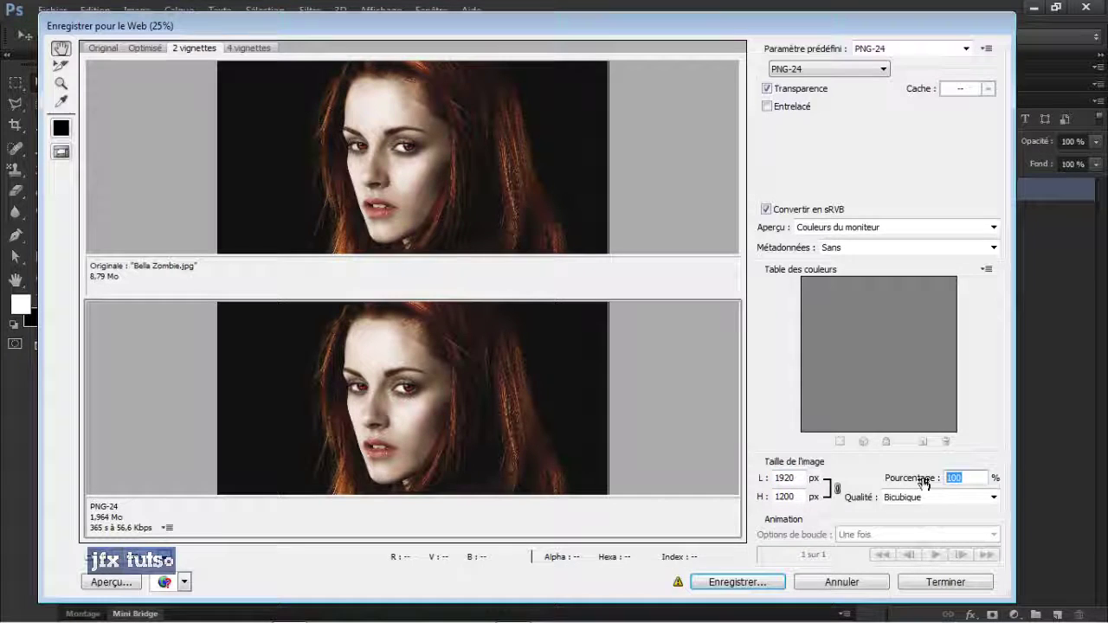
pyautogui.write('50')
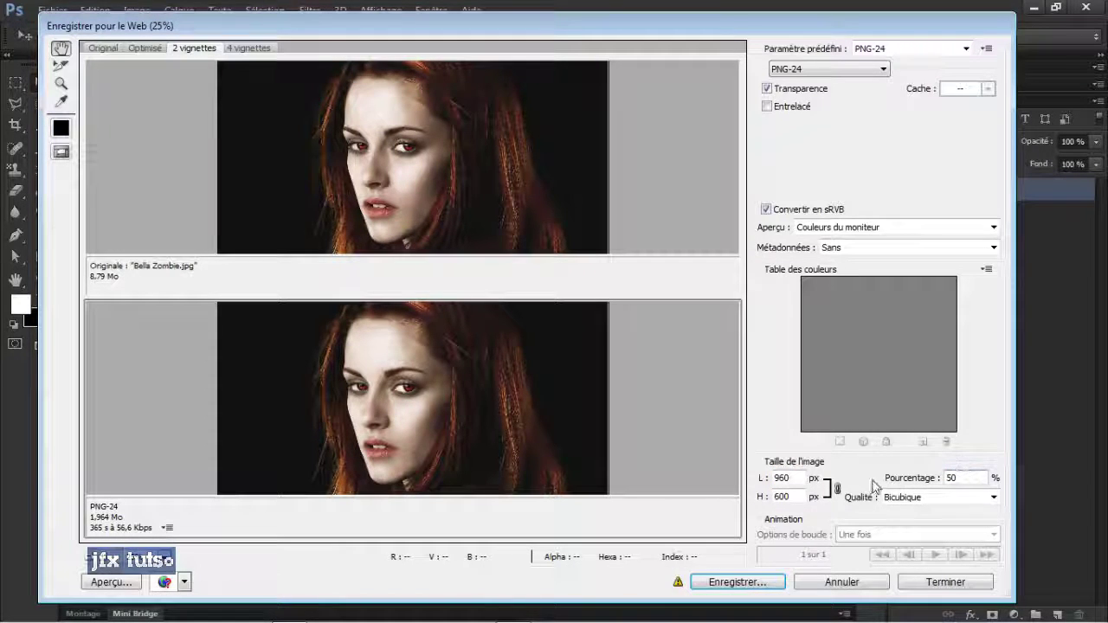
# Review the resampling quality options for the resized image, keeping Bicubique, and cancel the web export
pyautogui.click(931, 499)
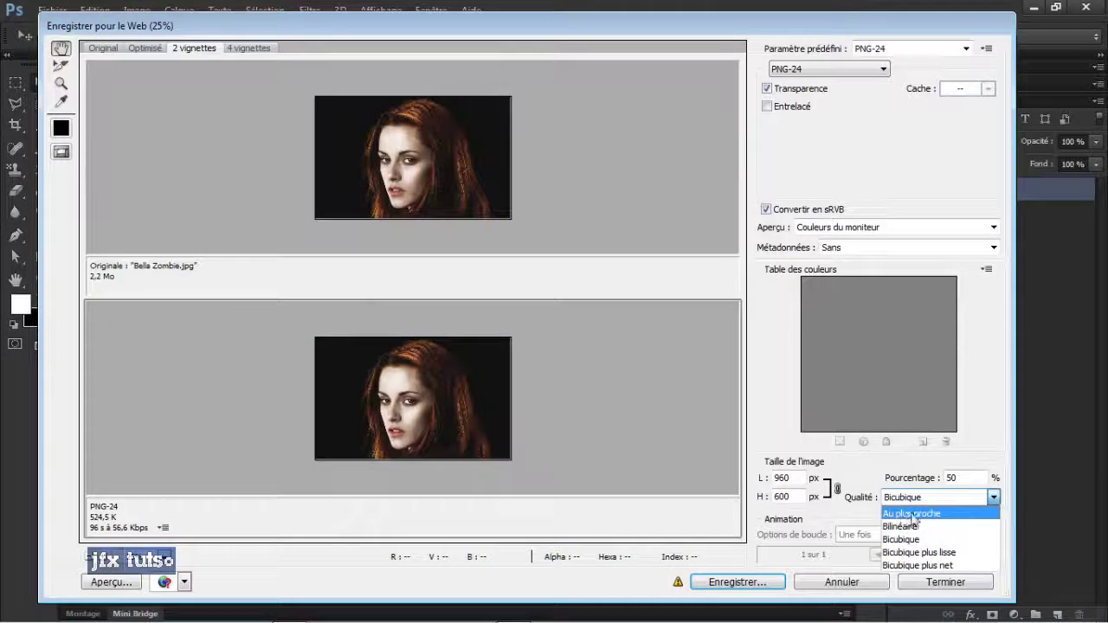
pyautogui.click(563, 579)
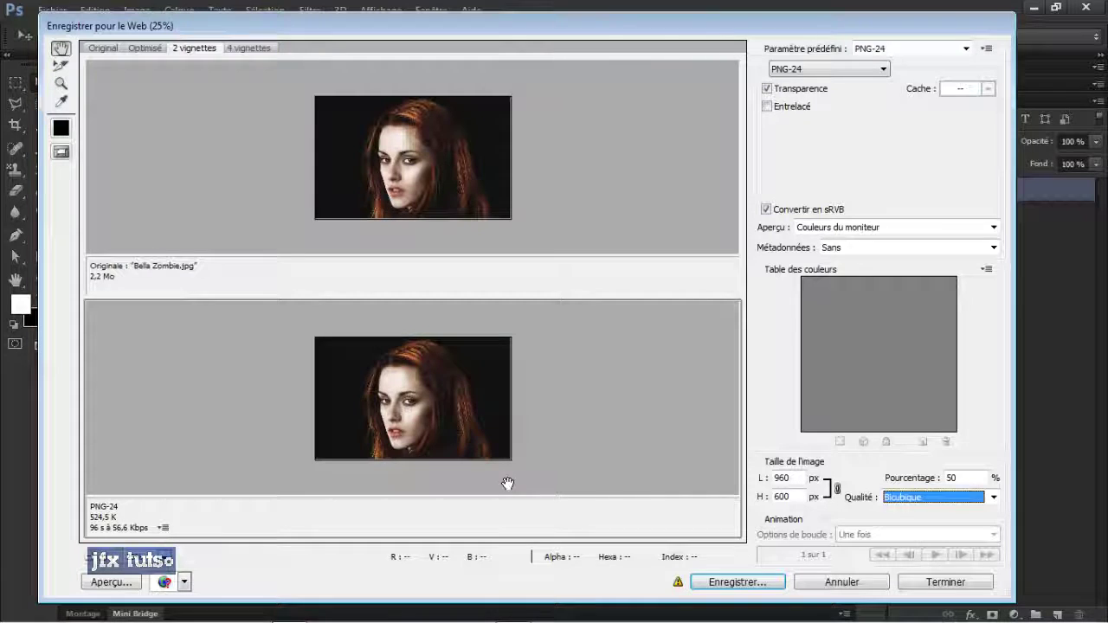
pyautogui.click(839, 583)
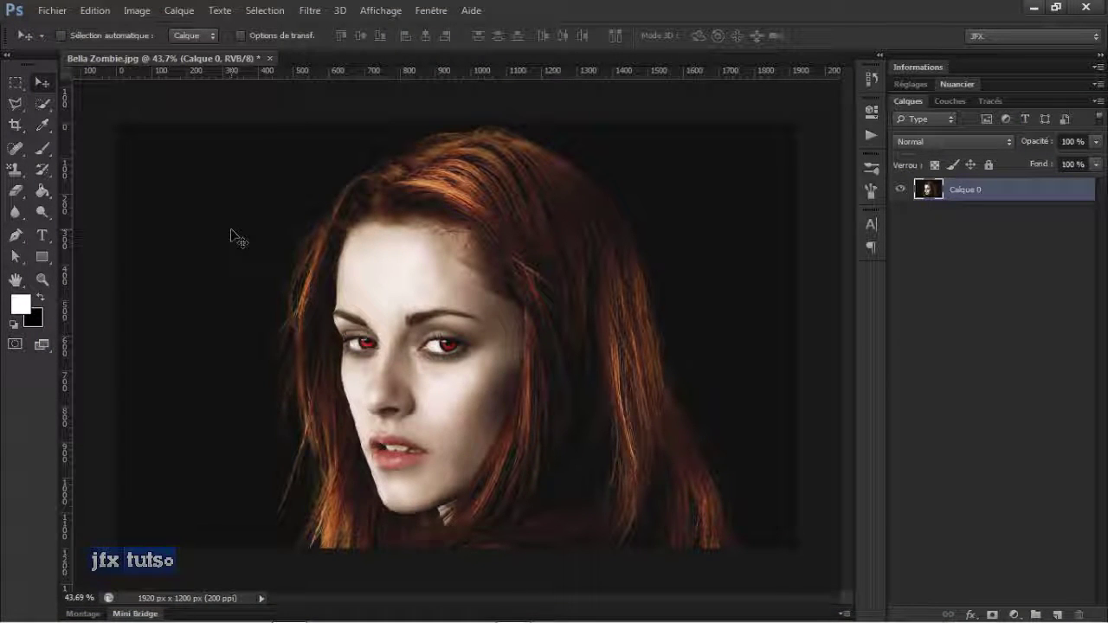
# Bring up Save As for the portrait and dismiss it, and look over the available Exportation commands
pyautogui.hotkey('ctrl', 'shift', 's')
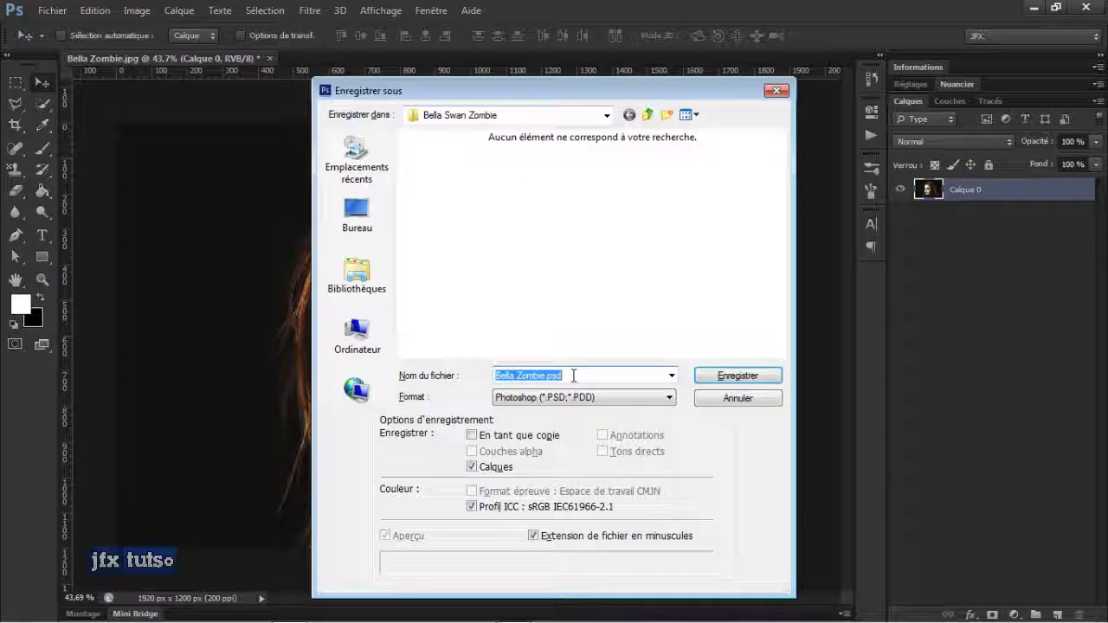
pyautogui.click(738, 398)
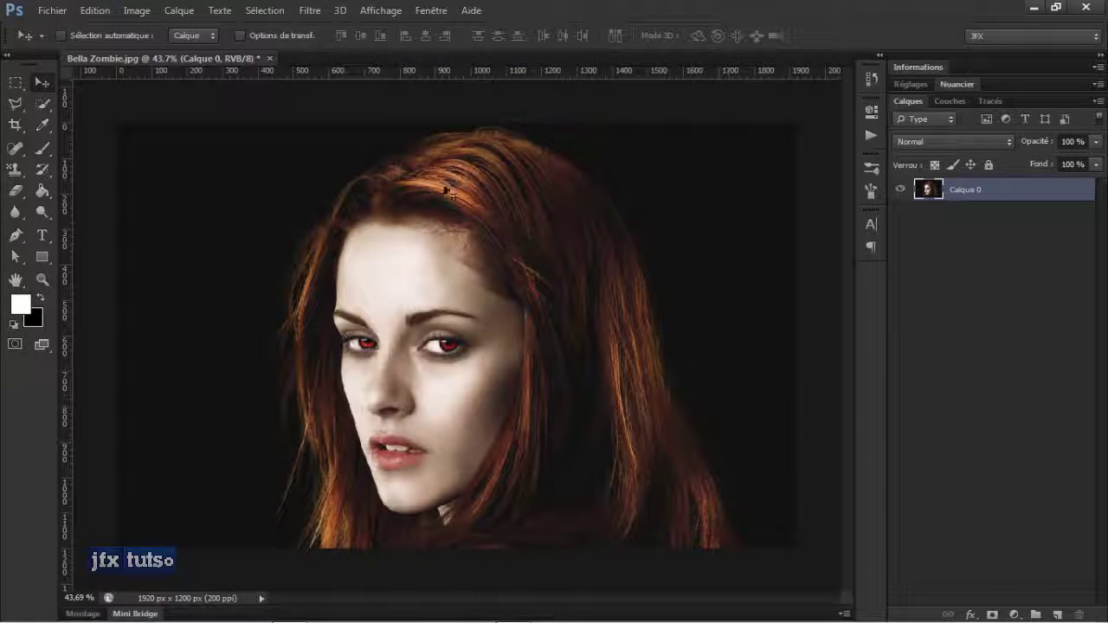
pyautogui.click(50, 12)
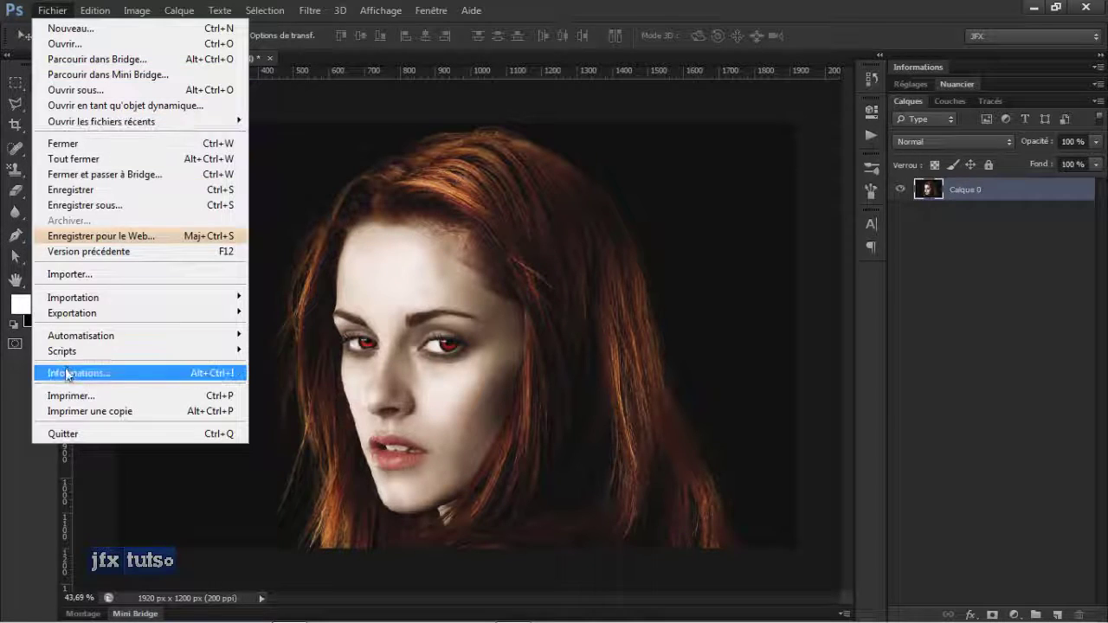
pyautogui.moveTo(76, 313)
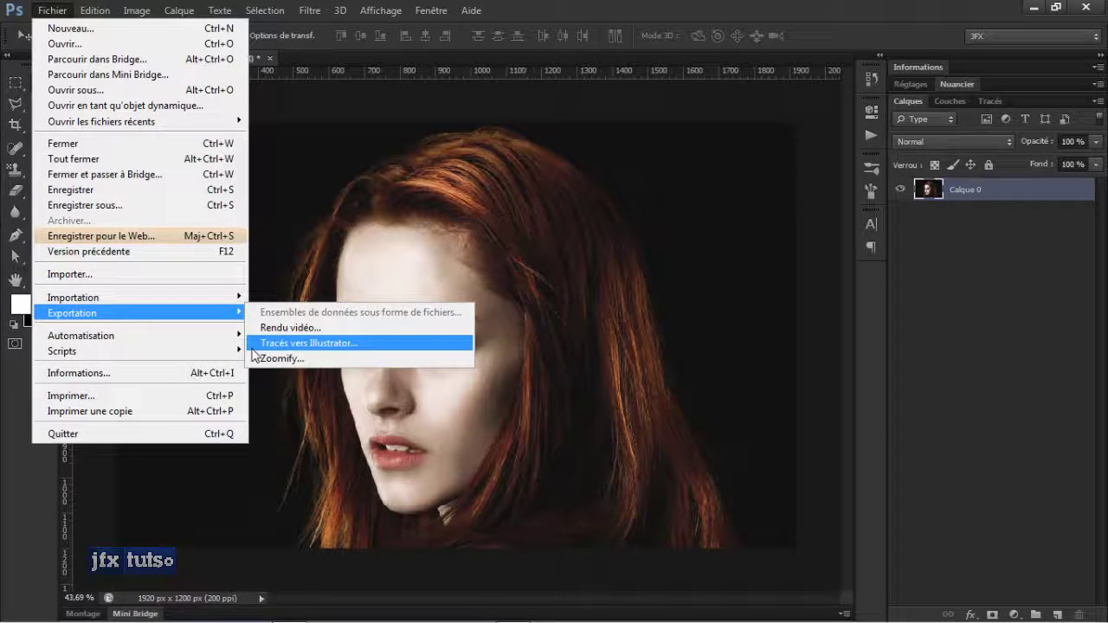
pyautogui.moveTo(143, 350)
pyautogui.moveTo(124, 315)
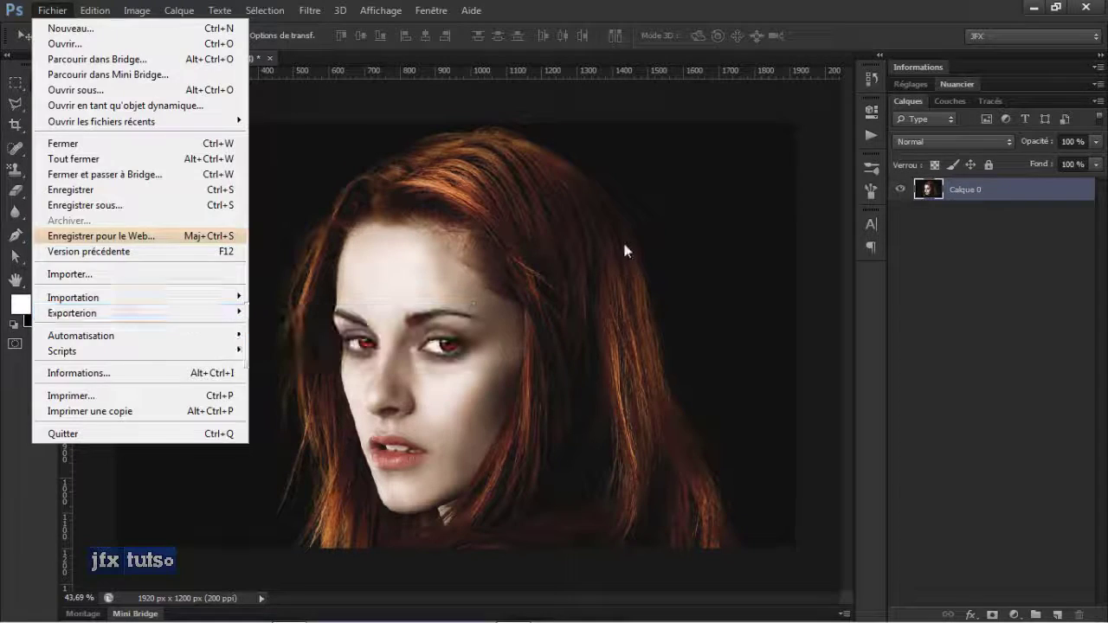
pyautogui.click(625, 250)
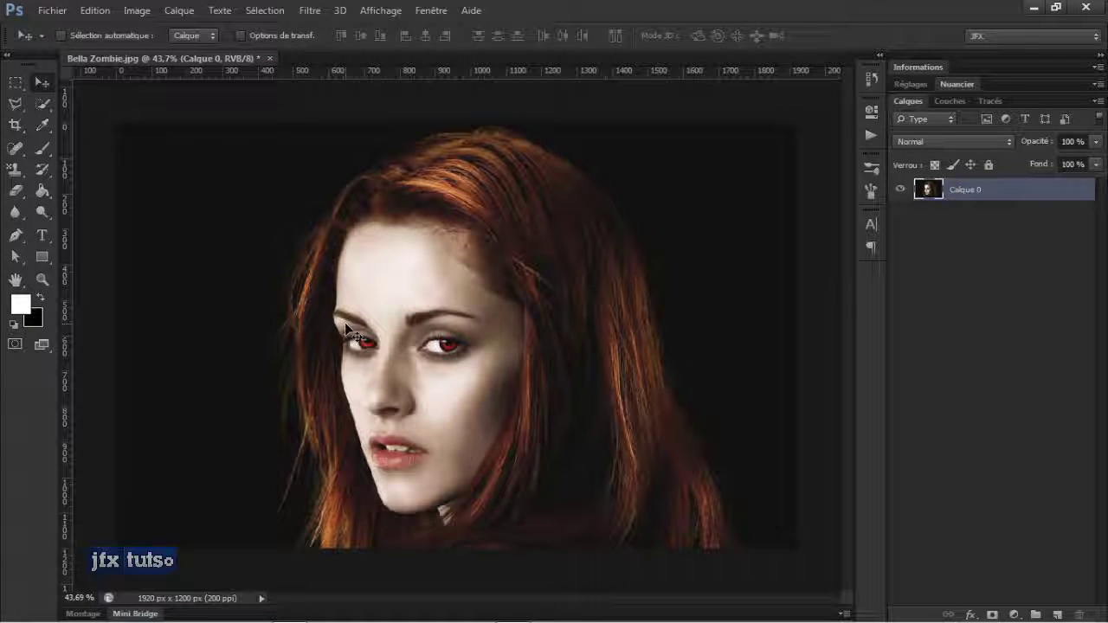
# Create a new blank 1280 x 720 px document
pyautogui.hotkey('ctrl', 'n')
pyautogui.press('Return')
pyautogui.press('o')
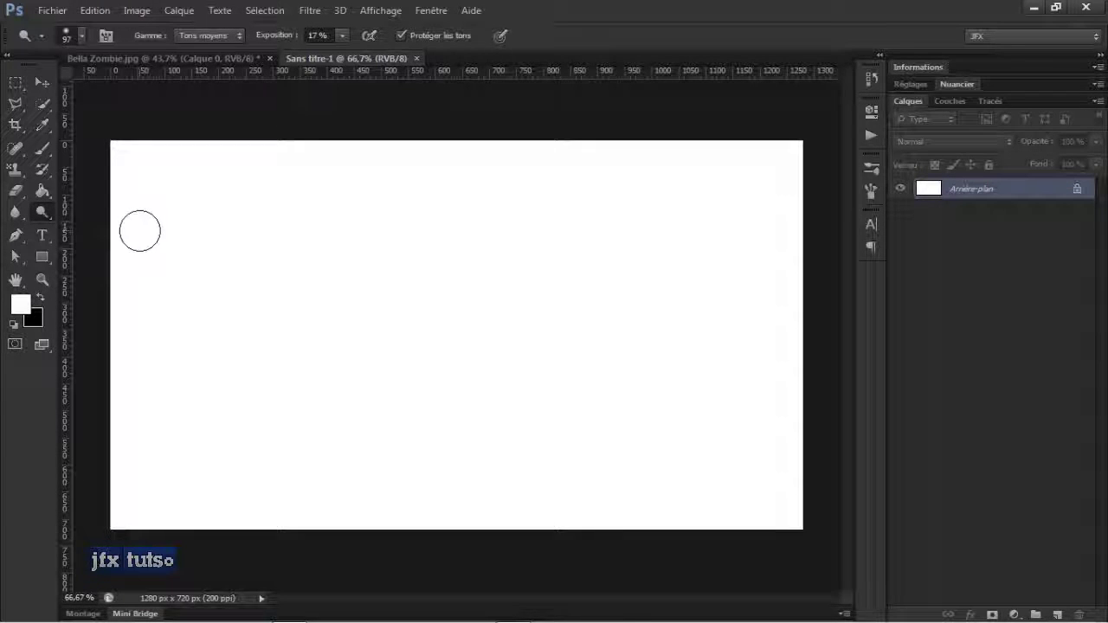
# Draw a closed, curved black shape about 656 px wide and 424 px high with the Pen tool in Forme mode
pyautogui.press('p')
pyautogui.click(82, 36)
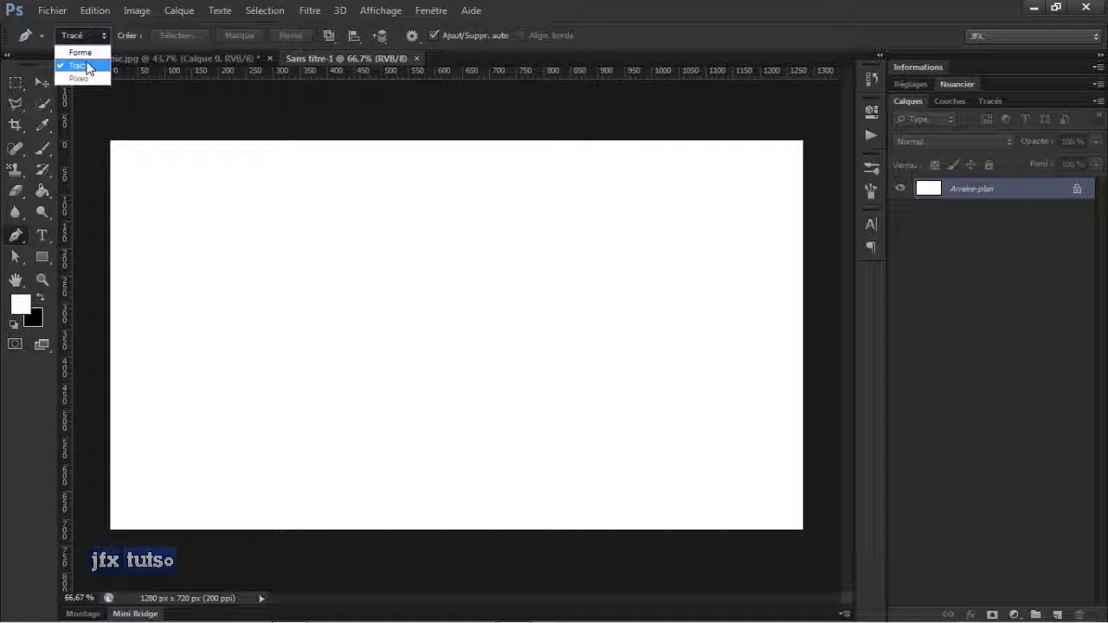
pyautogui.click(92, 66)
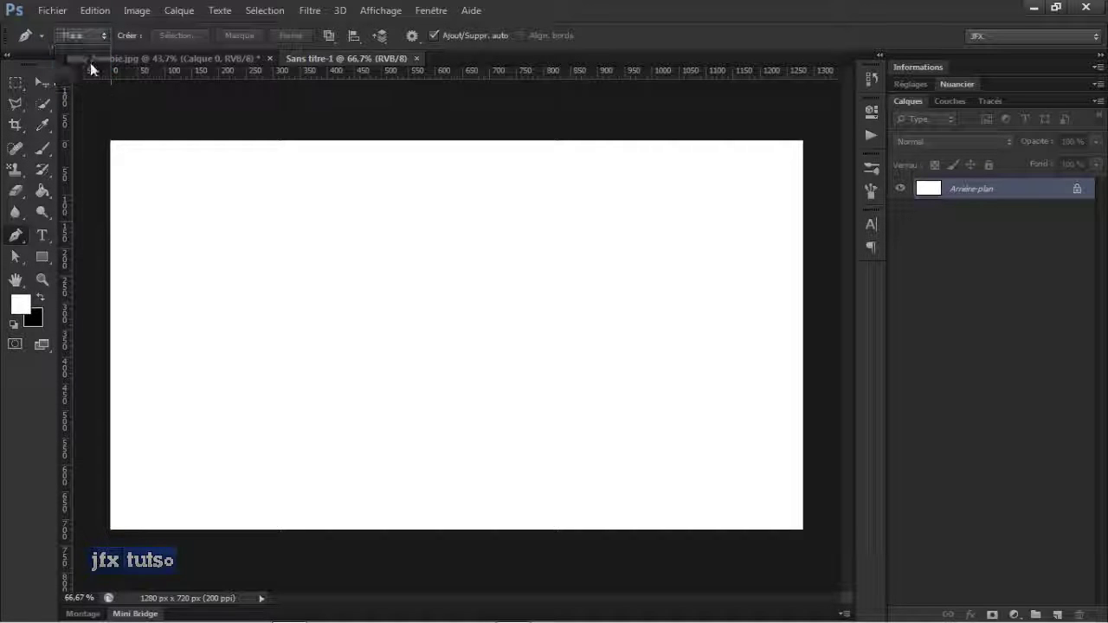
pyautogui.click(82, 35)
pyautogui.click(85, 54)
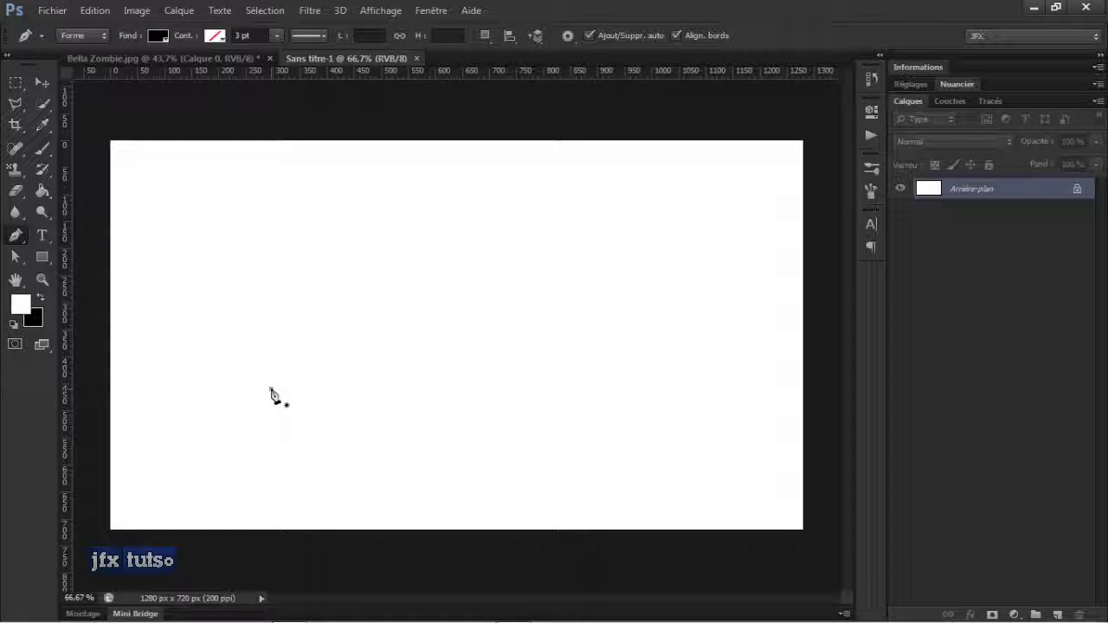
pyautogui.moveTo(270, 372); pyautogui.dragTo(271, 356)
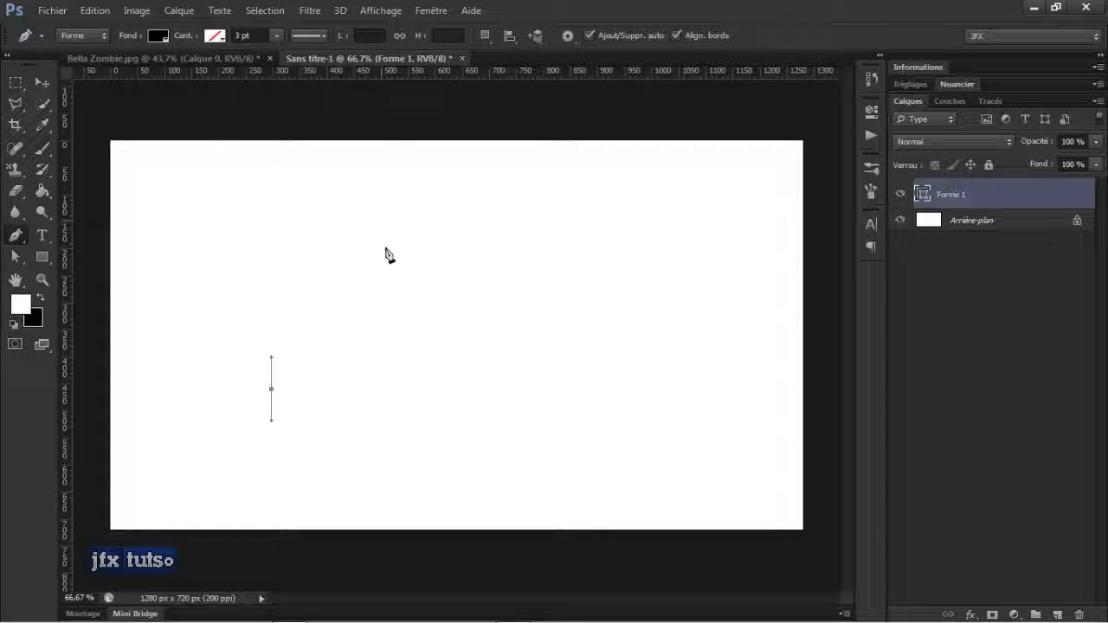
pyautogui.moveTo(379, 280); pyautogui.dragTo(457, 192)
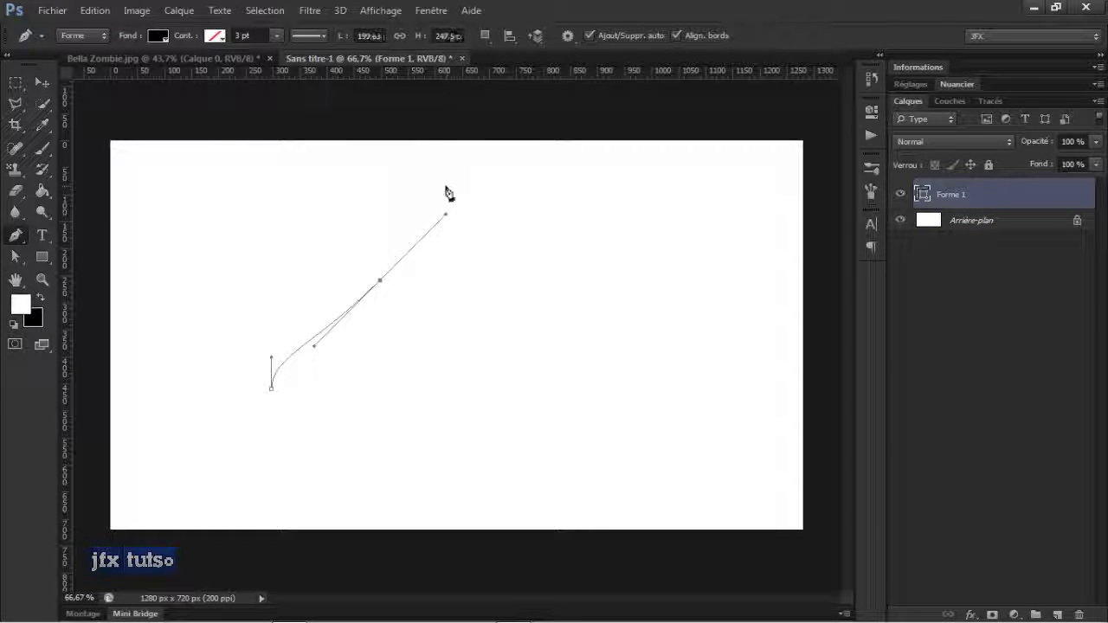
pyautogui.moveTo(546, 329); pyautogui.dragTo(650, 381)
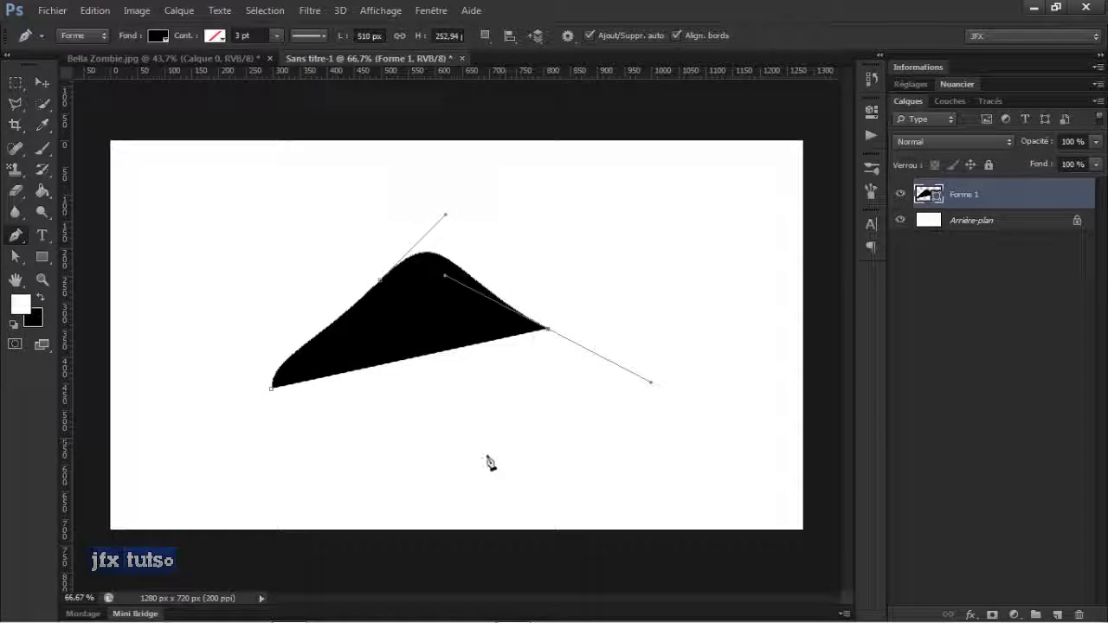
pyautogui.moveTo(484, 457); pyautogui.dragTo(384, 457)
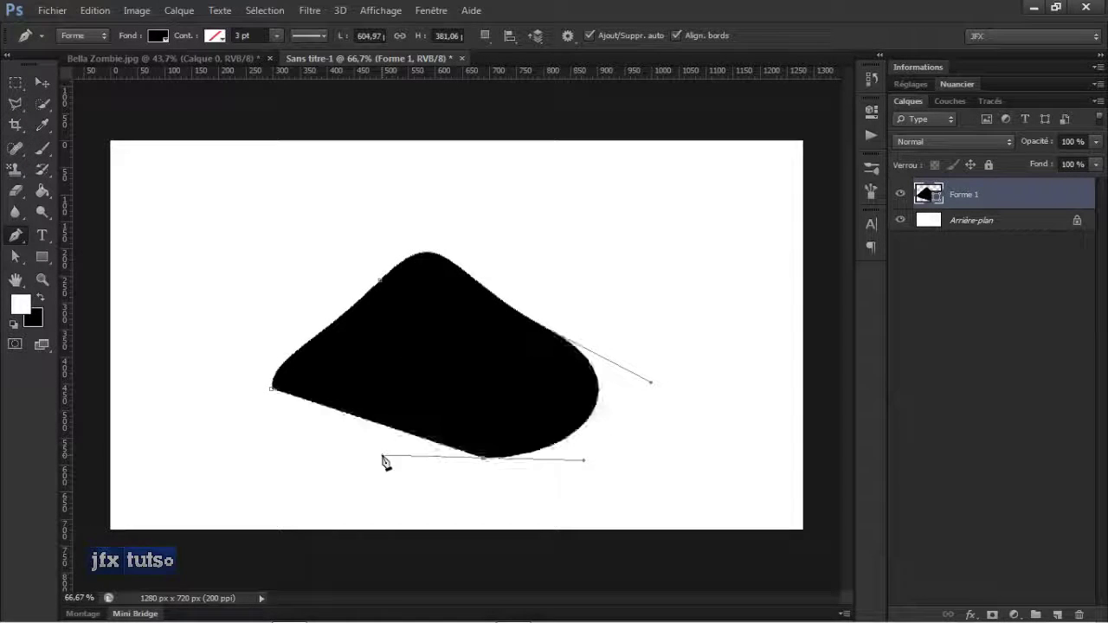
pyautogui.moveTo(267, 458); pyautogui.dragTo(218, 409)
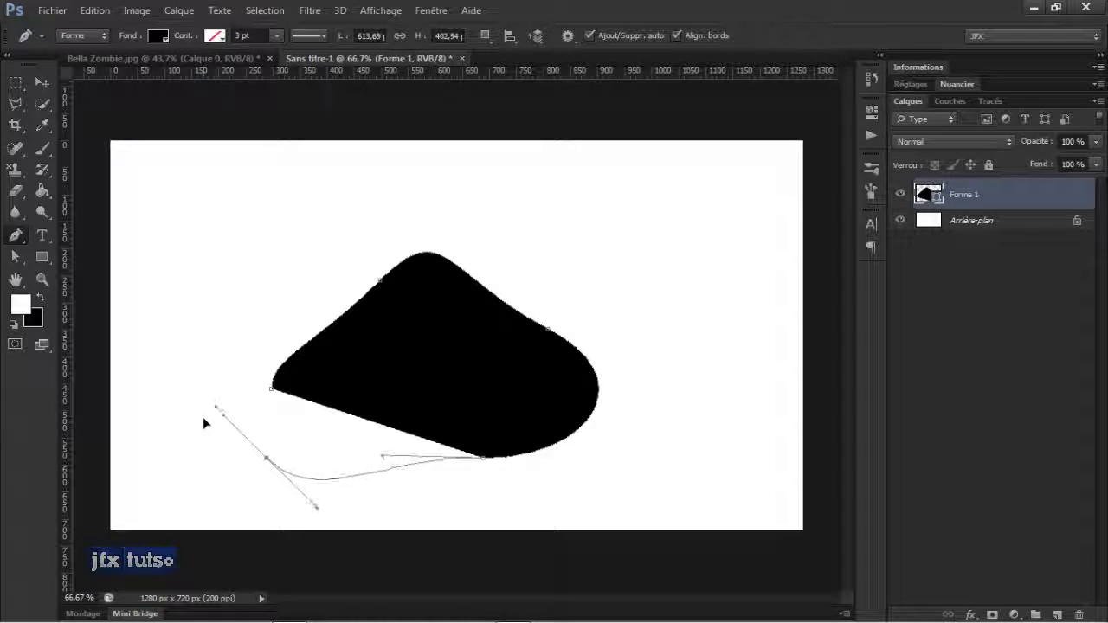
pyautogui.click(271, 389)
pyautogui.click(271, 390)
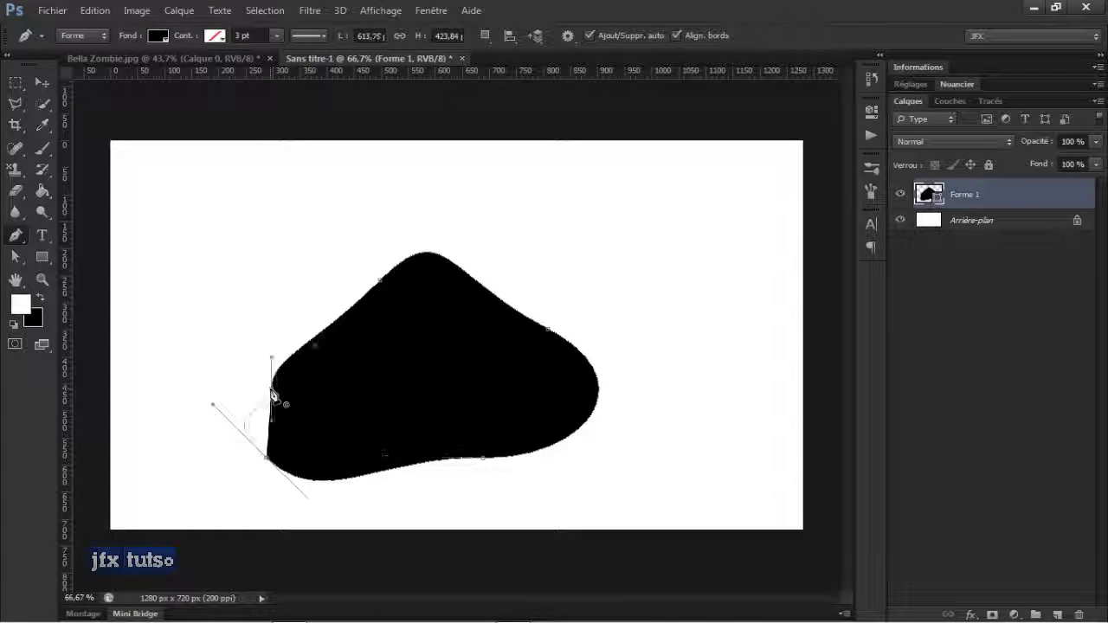
# Delete the white Arrière-plan layer beneath the black shape
pyautogui.scroll(-2, 371, 310)
pyautogui.scroll(3, 377, 333)
pyautogui.scroll(1, 377, 346)
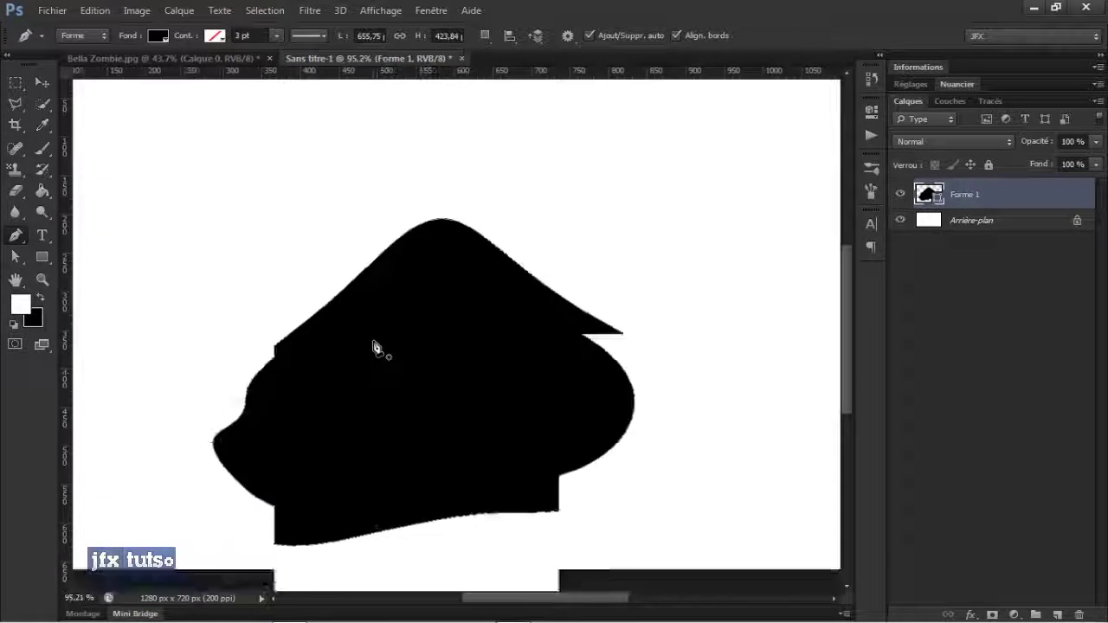
pyautogui.click(973, 223)
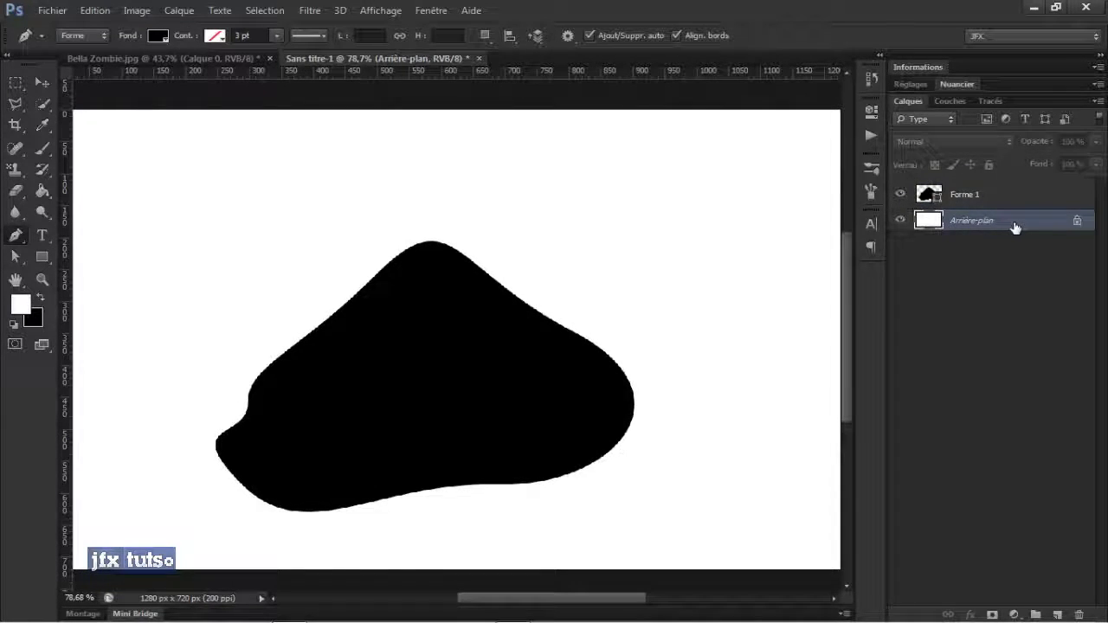
pyautogui.press('Delete')
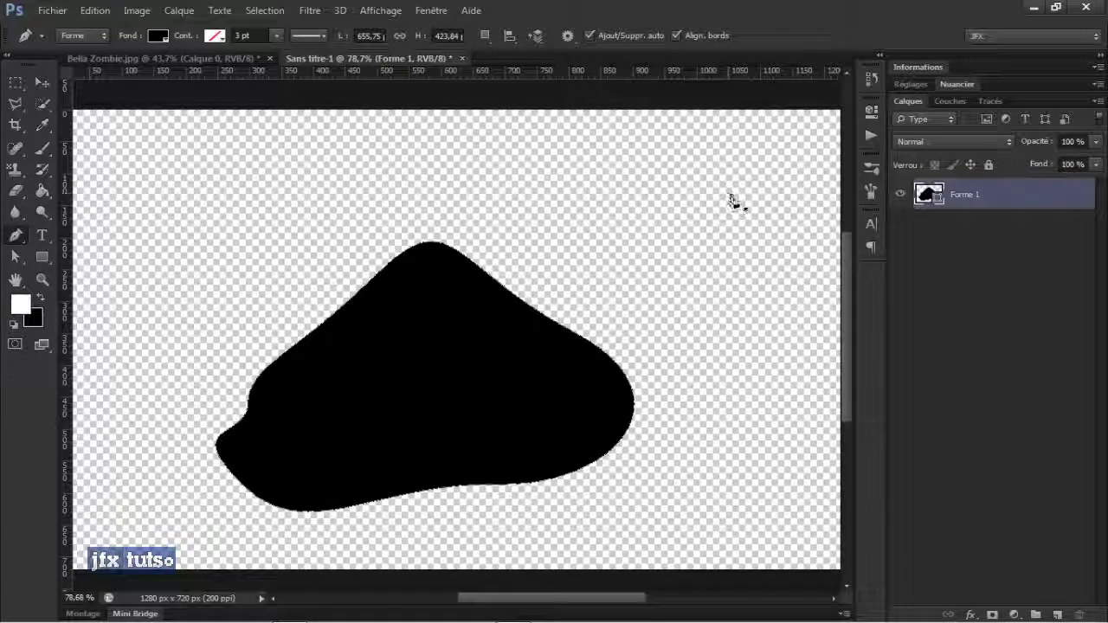
# Display the path of the Forme 1 shape and try to define a selection from it
pyautogui.press('v')
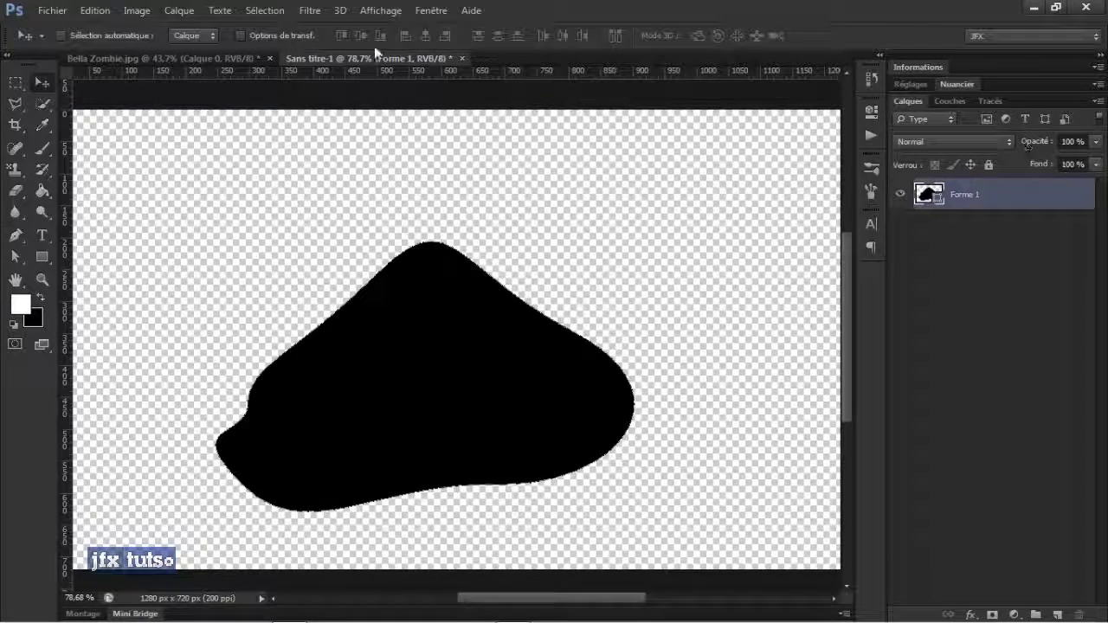
pyautogui.click(45, 12)
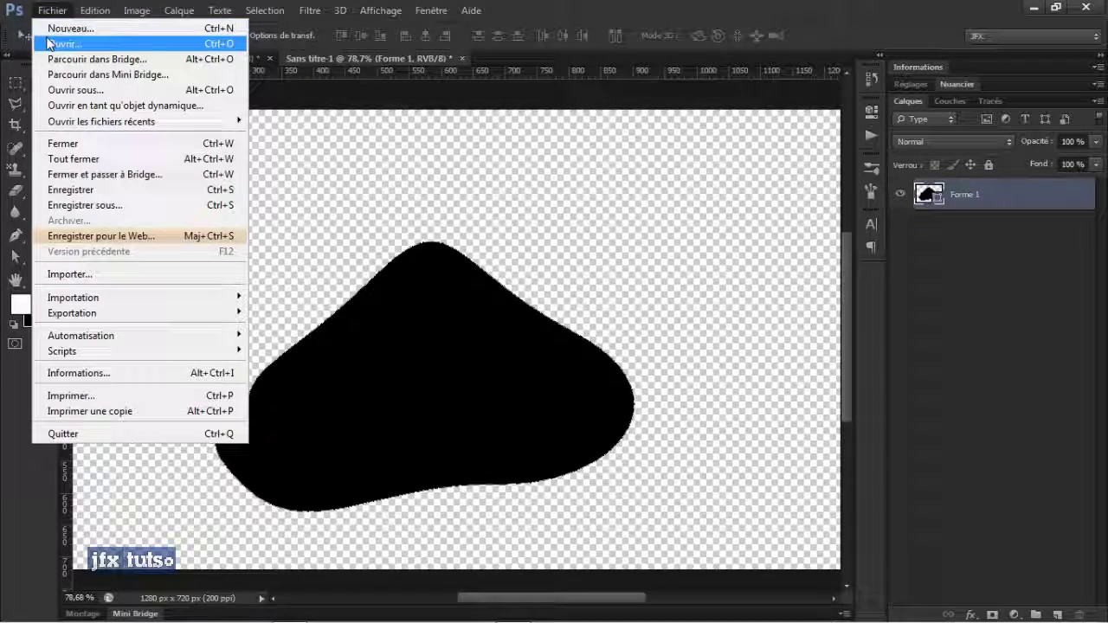
pyautogui.moveTo(234, 297)
pyautogui.click(1028, 204)
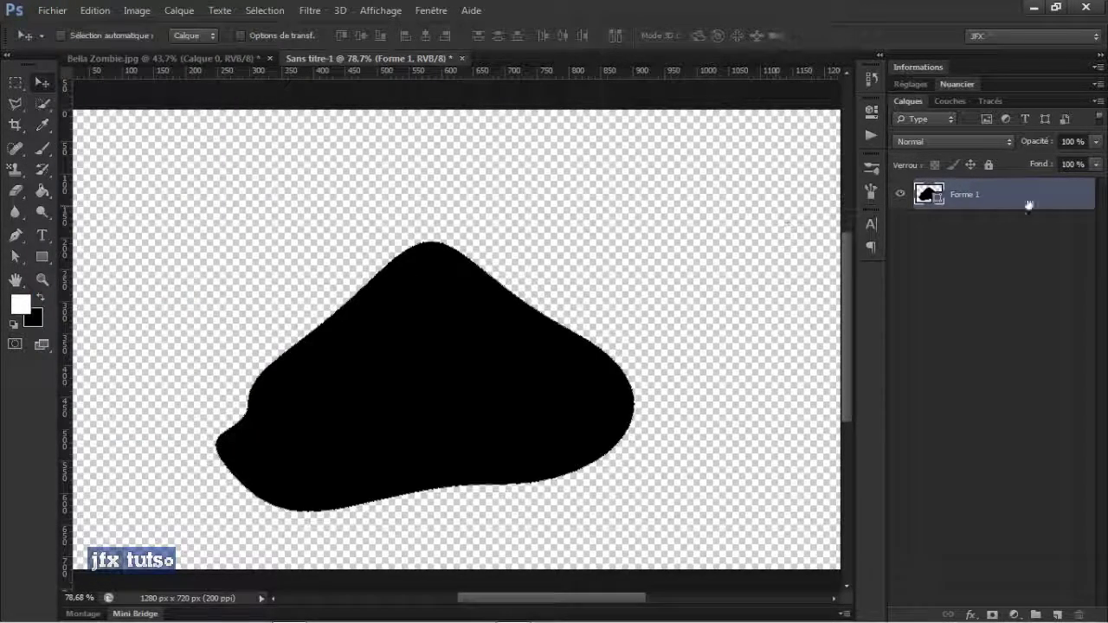
pyautogui.click(989, 101)
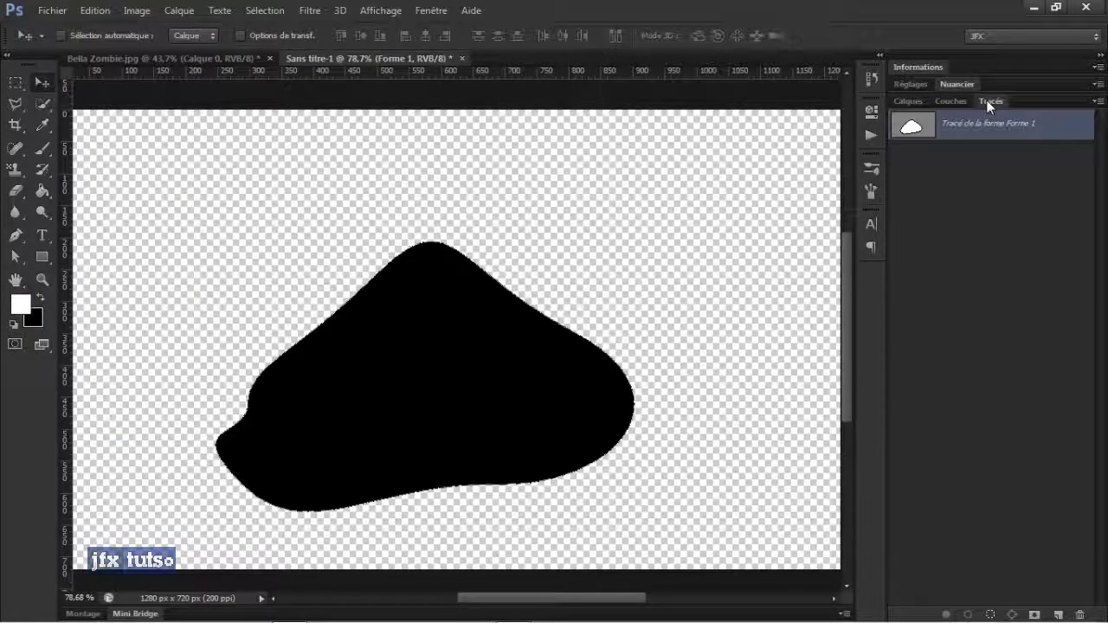
pyautogui.rightClick(924, 132)
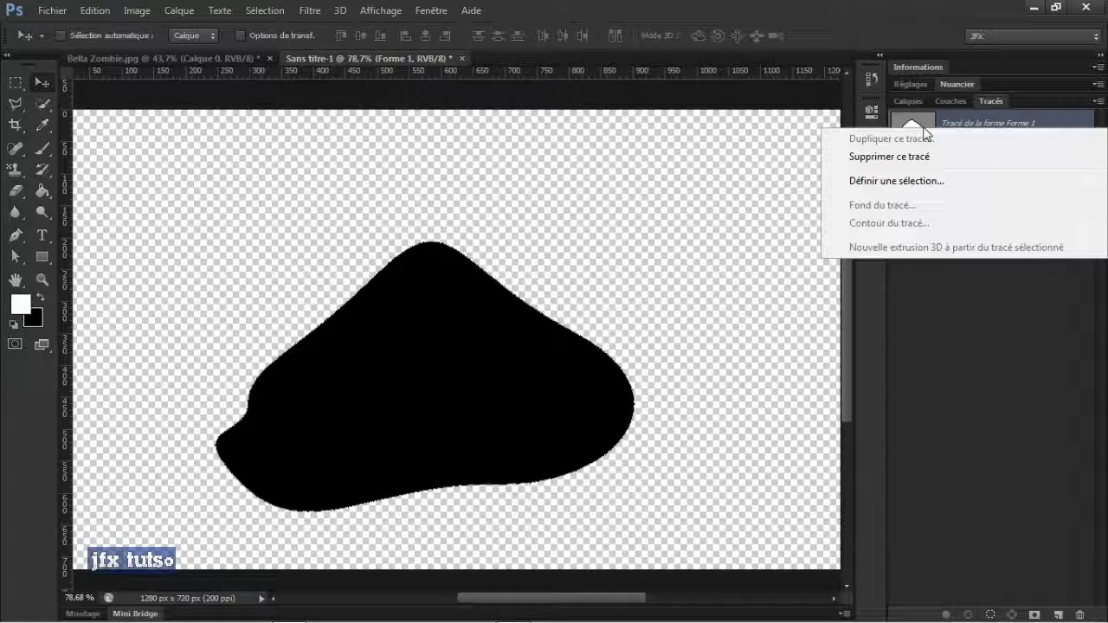
pyautogui.click(915, 181)
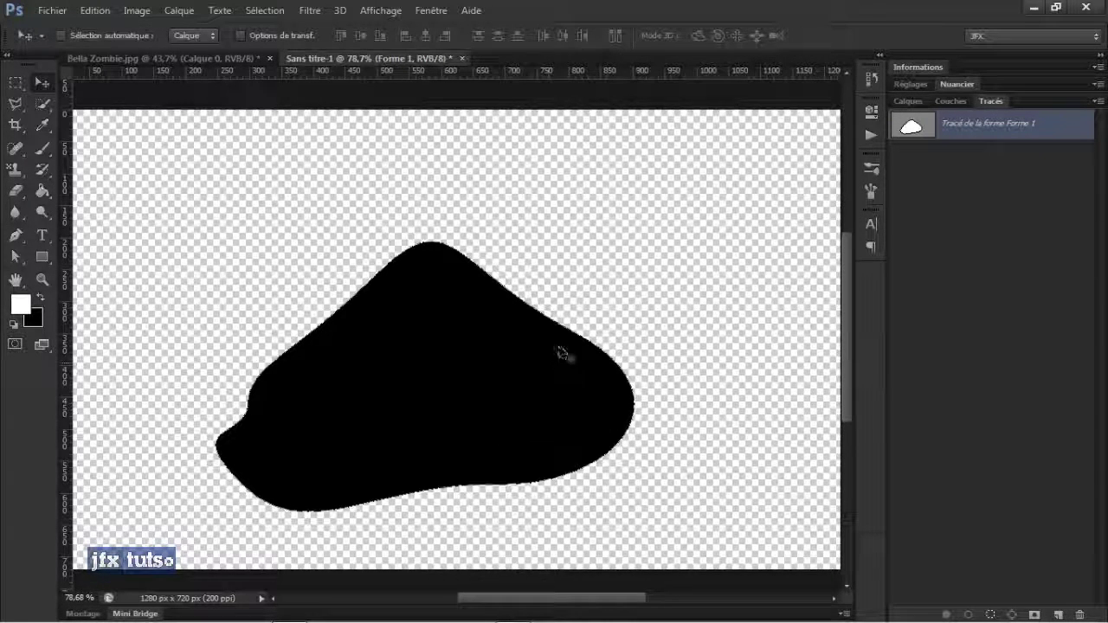
# Display the work path and the Forme 1 copie 2 shape path in turn
pyautogui.press('p')
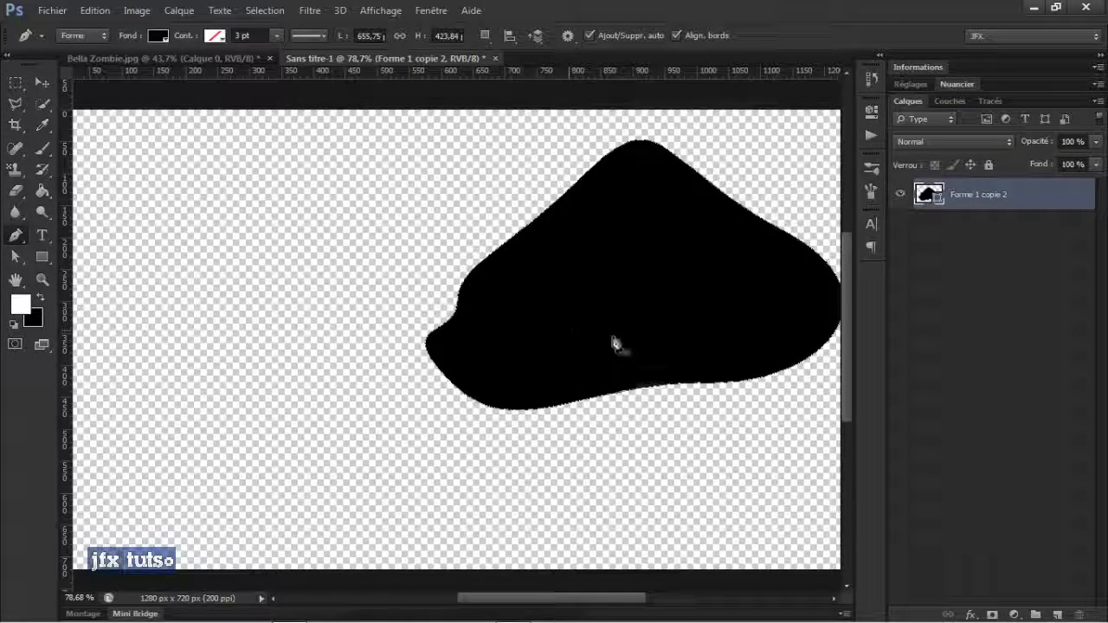
pyautogui.click(988, 101)
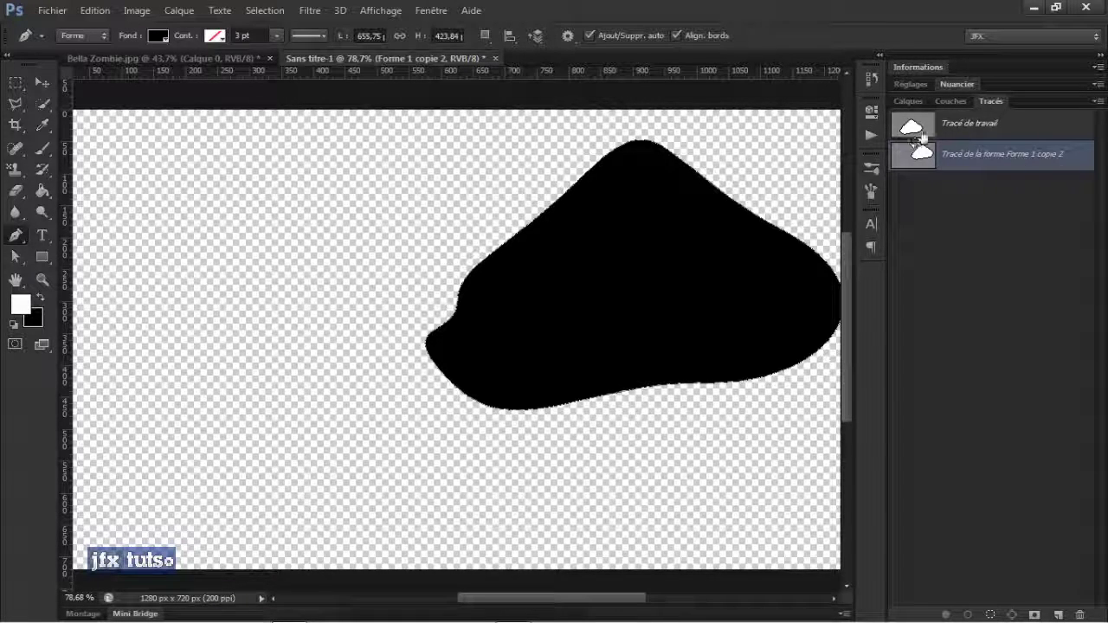
pyautogui.click(909, 129)
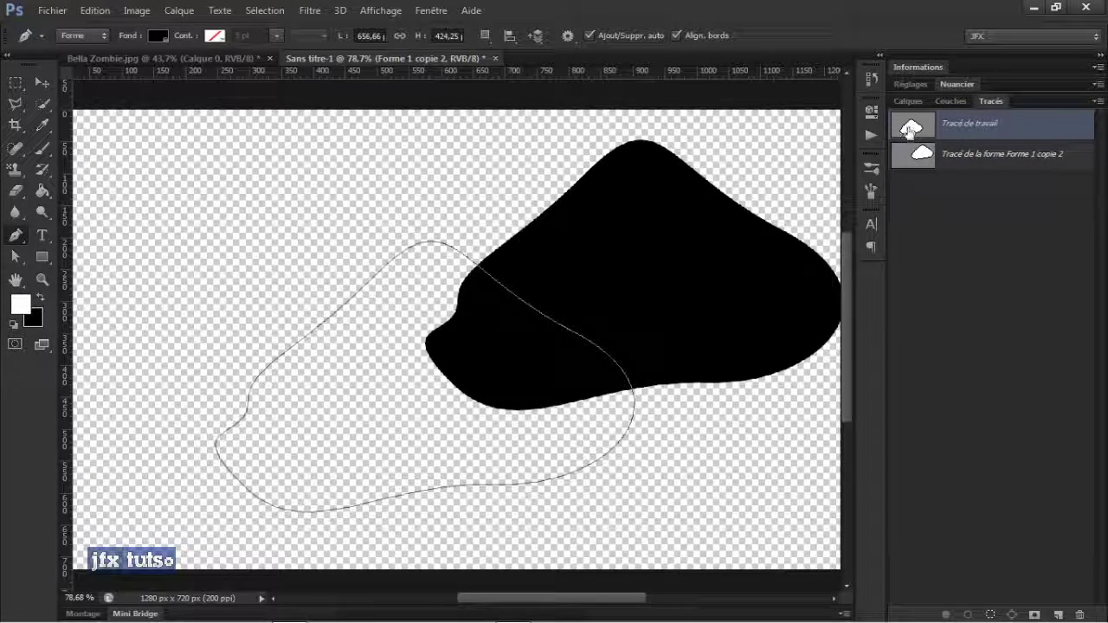
pyautogui.click(913, 167)
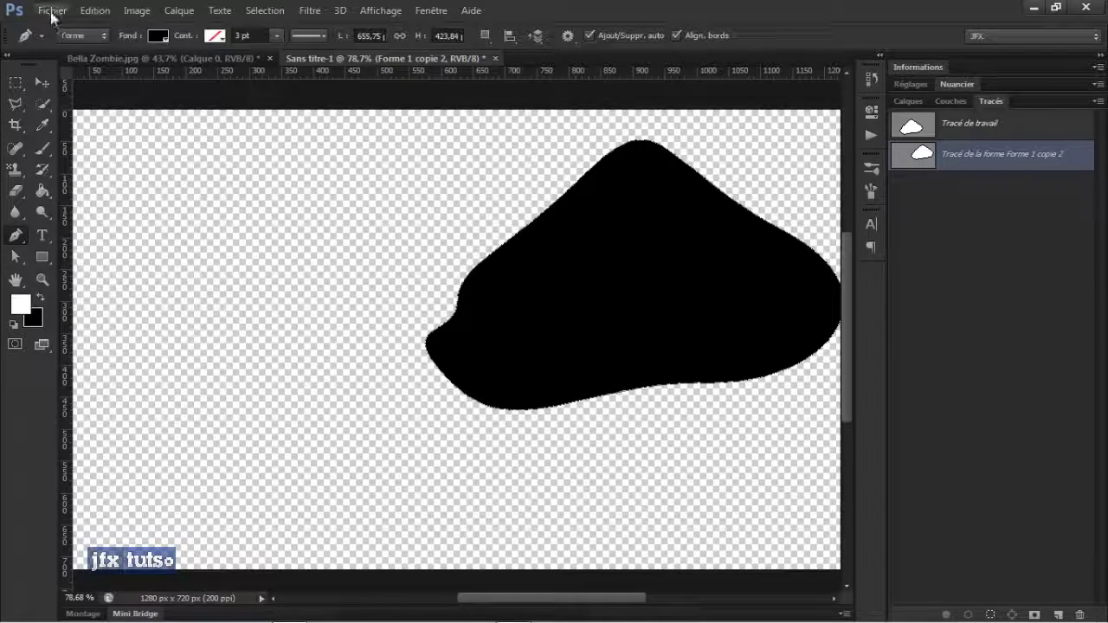
# Open the options for exporting the Forme 1 copie 2 shape path to Illustrator and cancel the export
pyautogui.click(52, 10)
pyautogui.moveTo(66, 313)
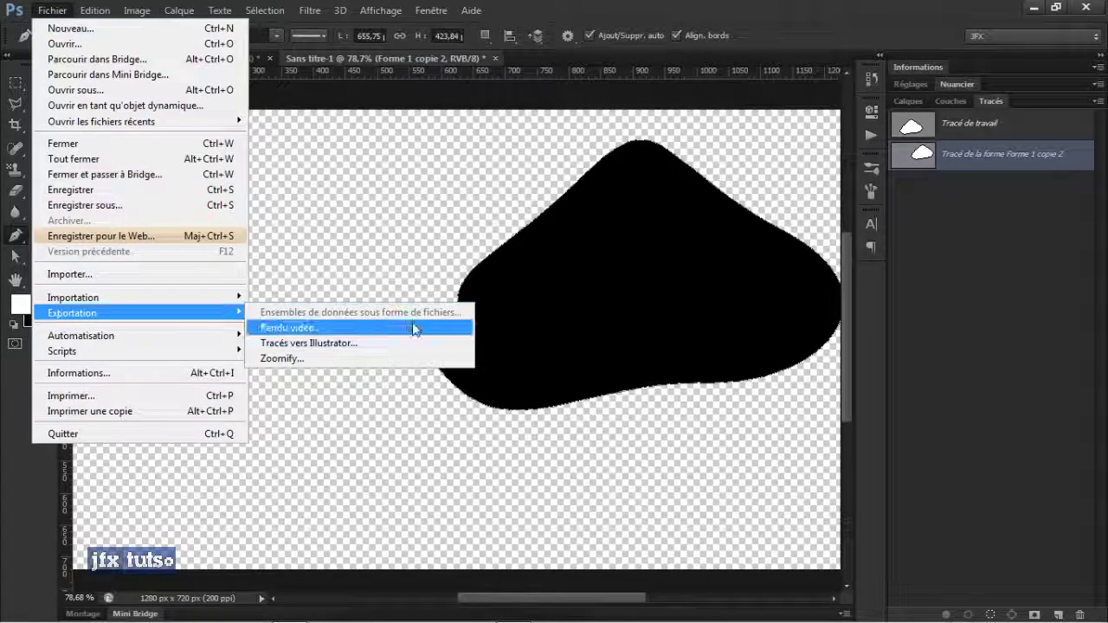
pyautogui.click(362, 344)
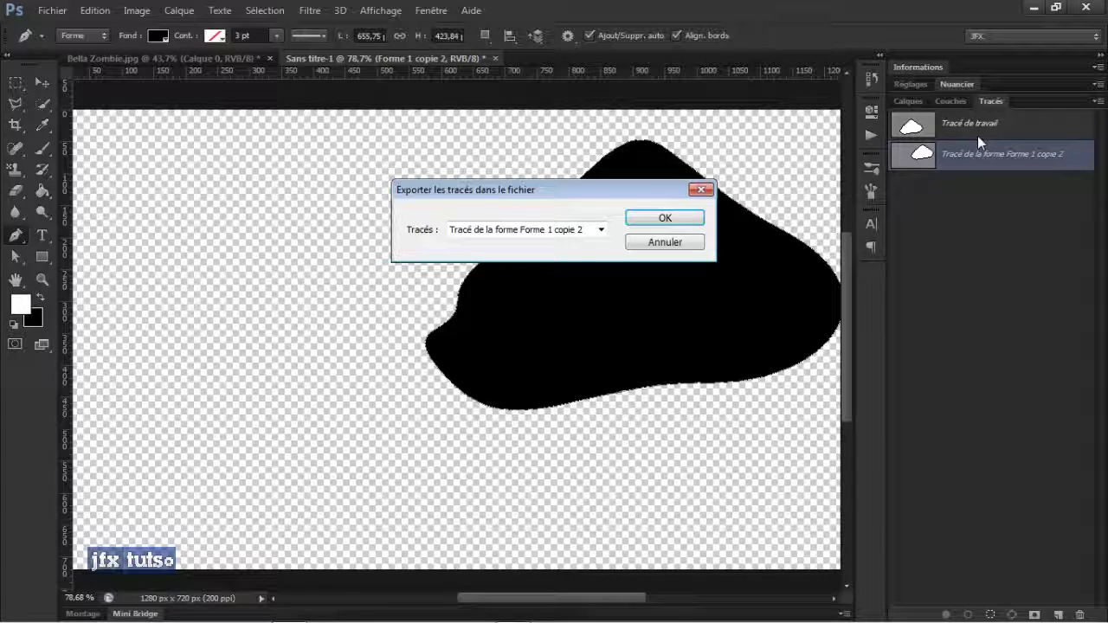
pyautogui.click(664, 243)
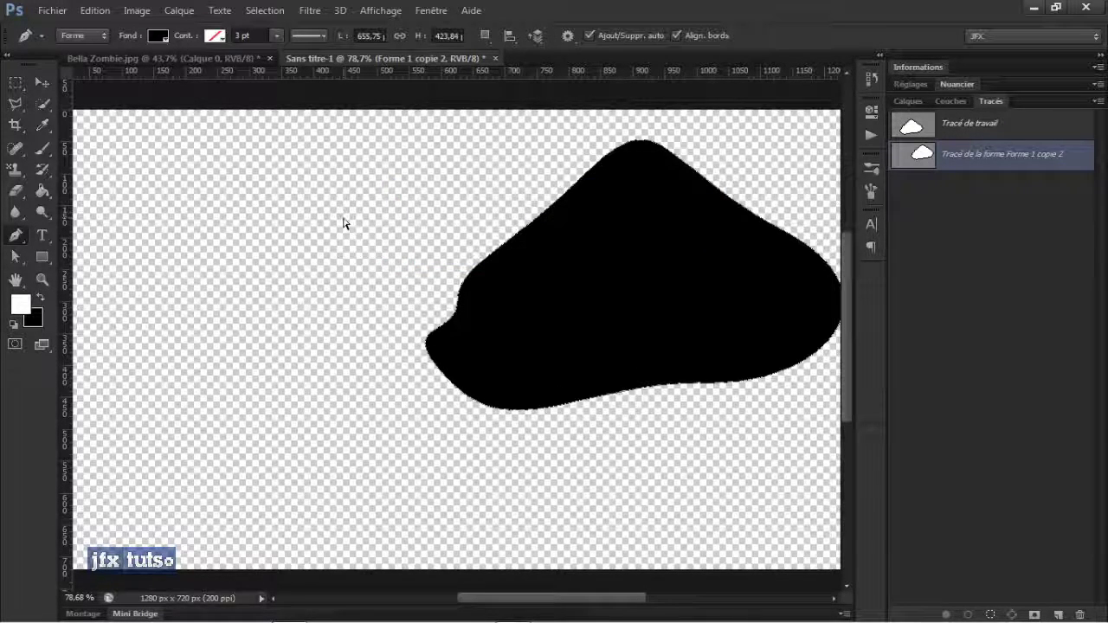
# Delete the work path and the Forme 1 copie 2 shape path
pyautogui.click(969, 128)
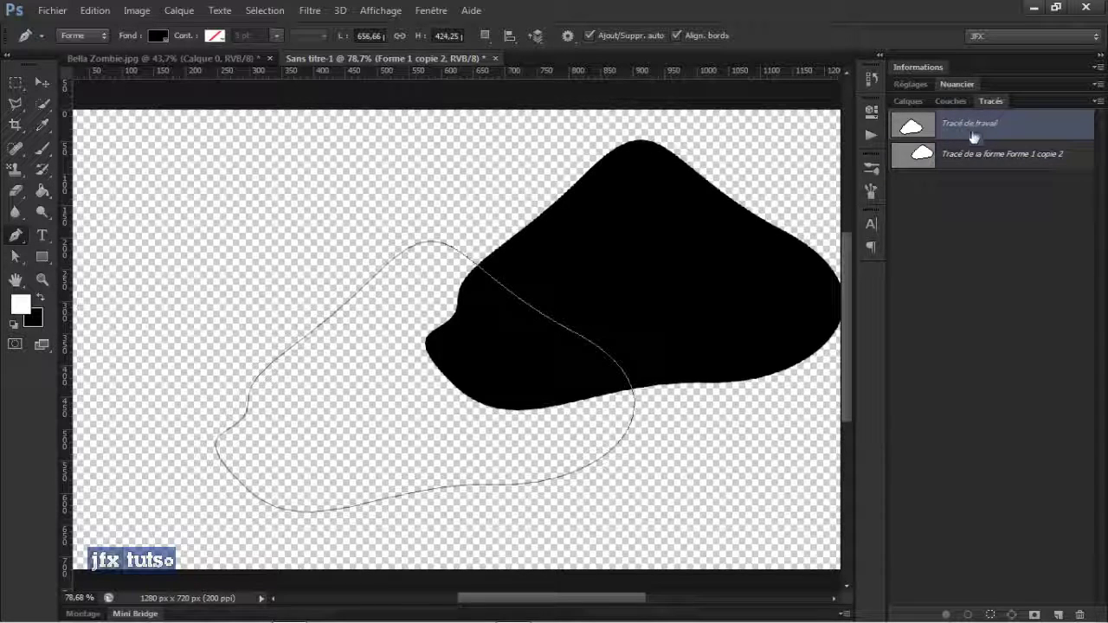
pyautogui.press('Delete')
pyautogui.press('Delete')
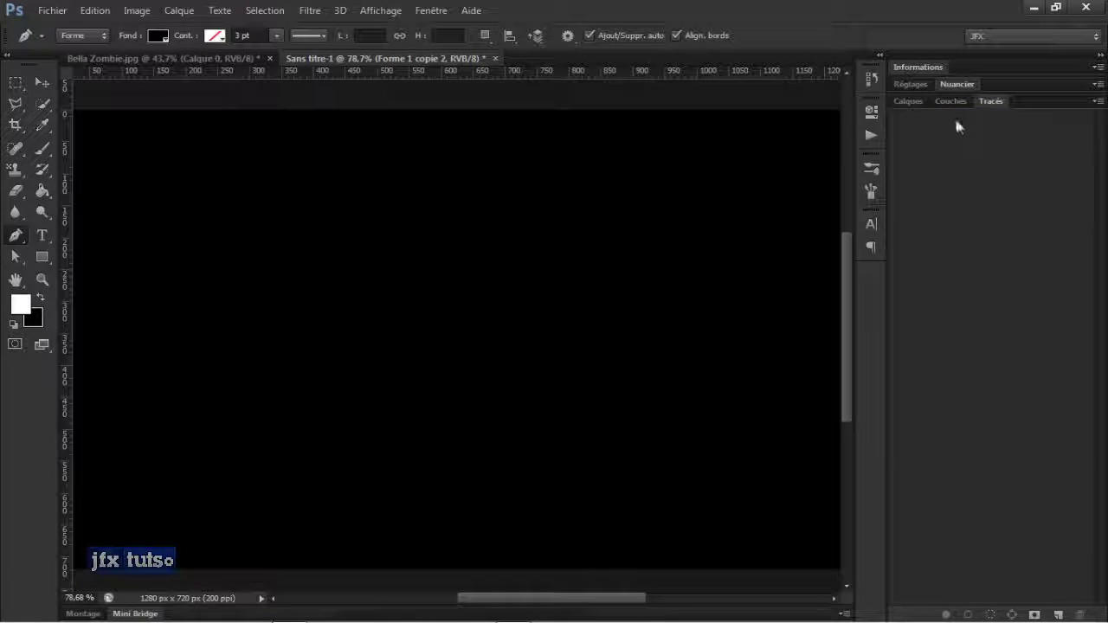
# Add a new blank layer and delete the black Forme 1 copie 2 layer
pyautogui.click(911, 101)
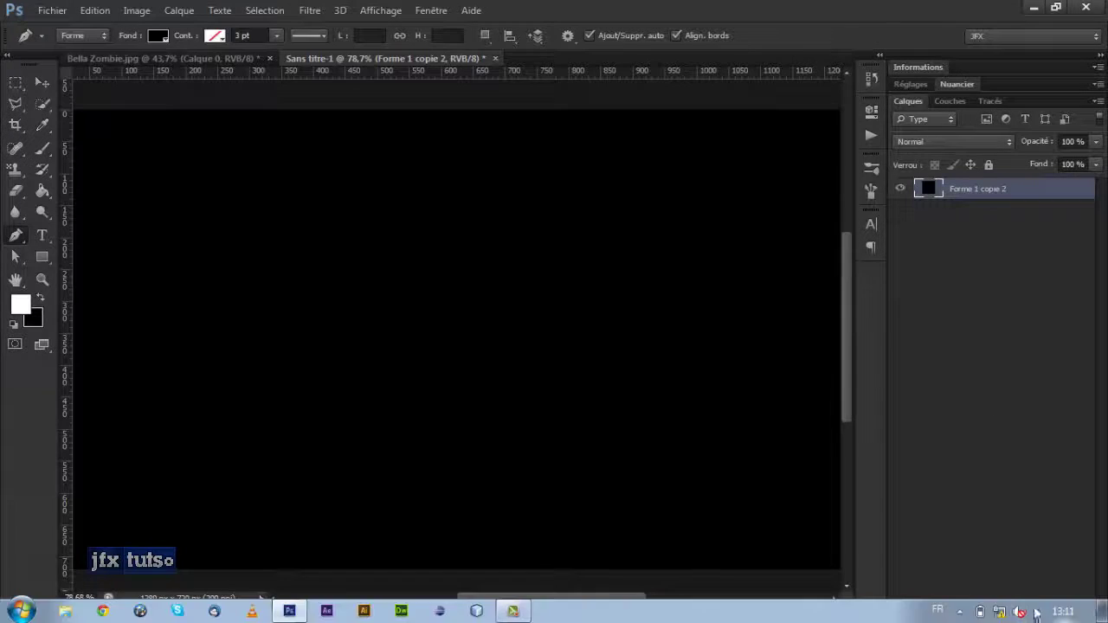
pyautogui.click(1057, 615)
pyautogui.click(988, 211)
pyautogui.press('Delete')
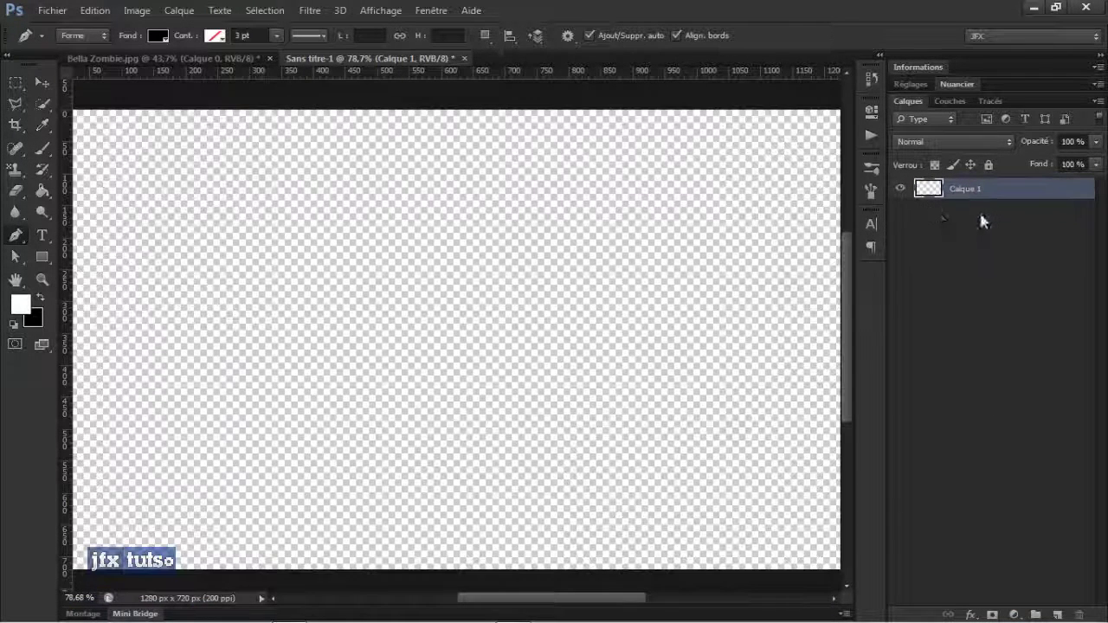
# Display the character settings and choose the Anja Eliane font
pyautogui.press('t')
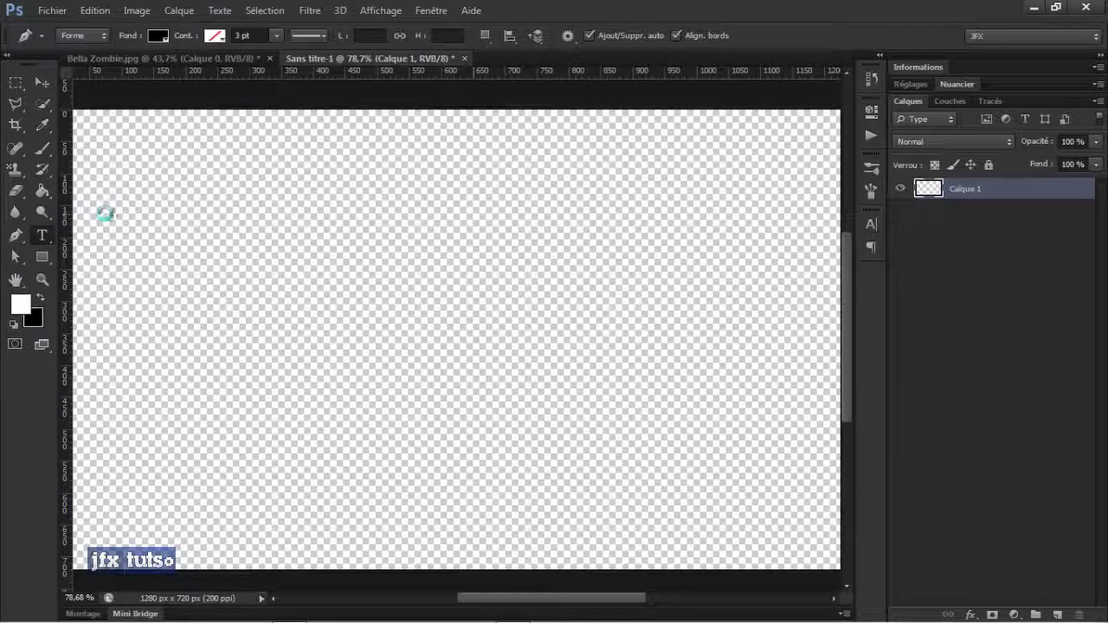
pyautogui.press('p')
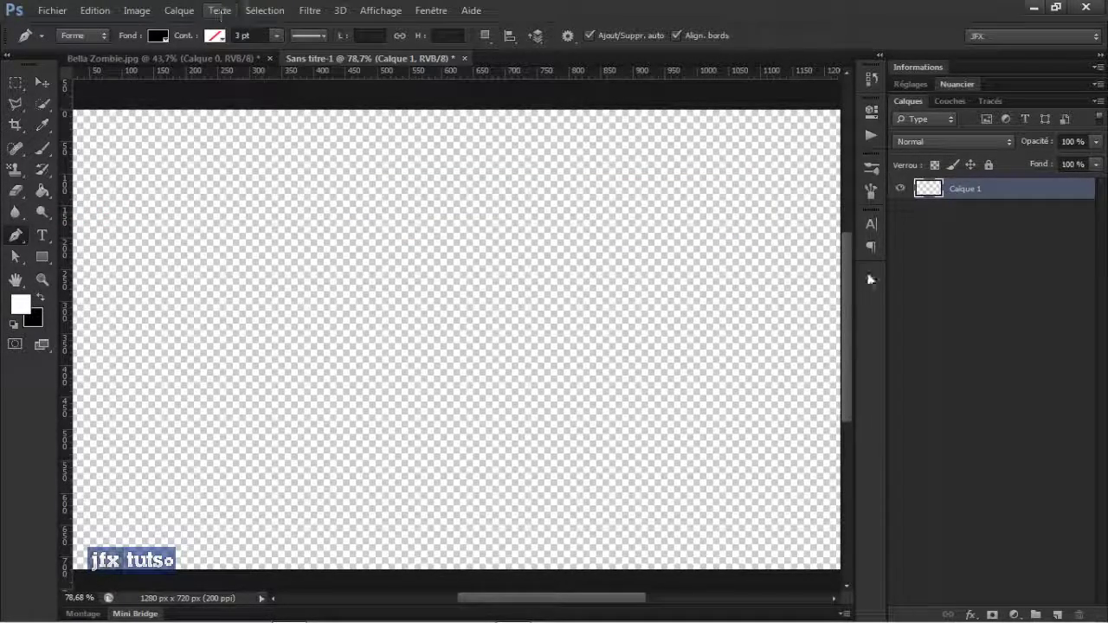
pyautogui.click(871, 222)
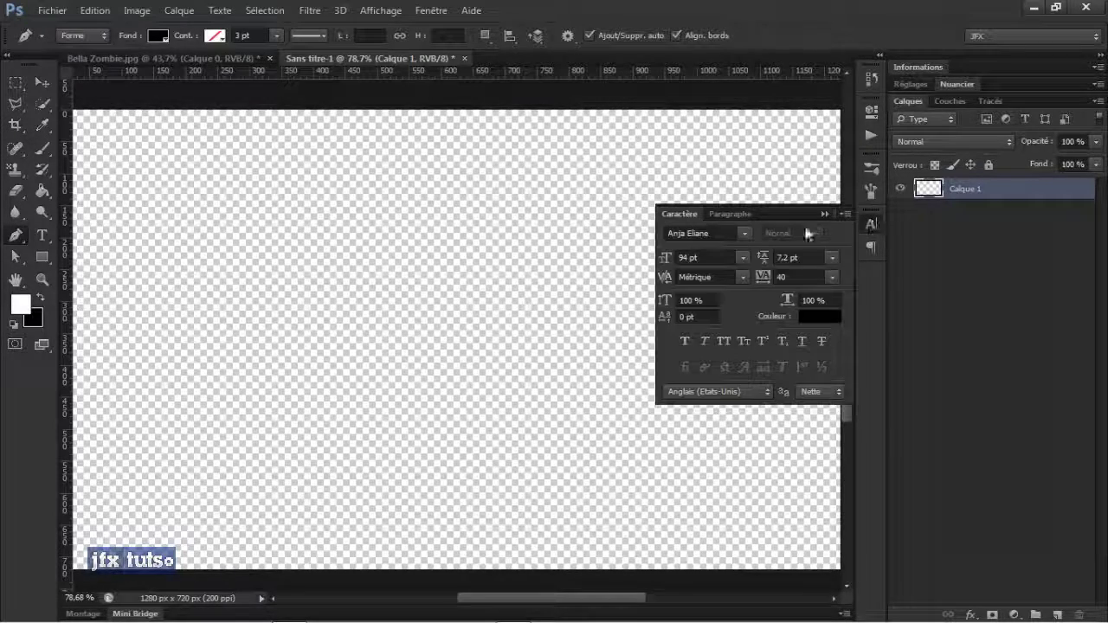
pyautogui.click(749, 236)
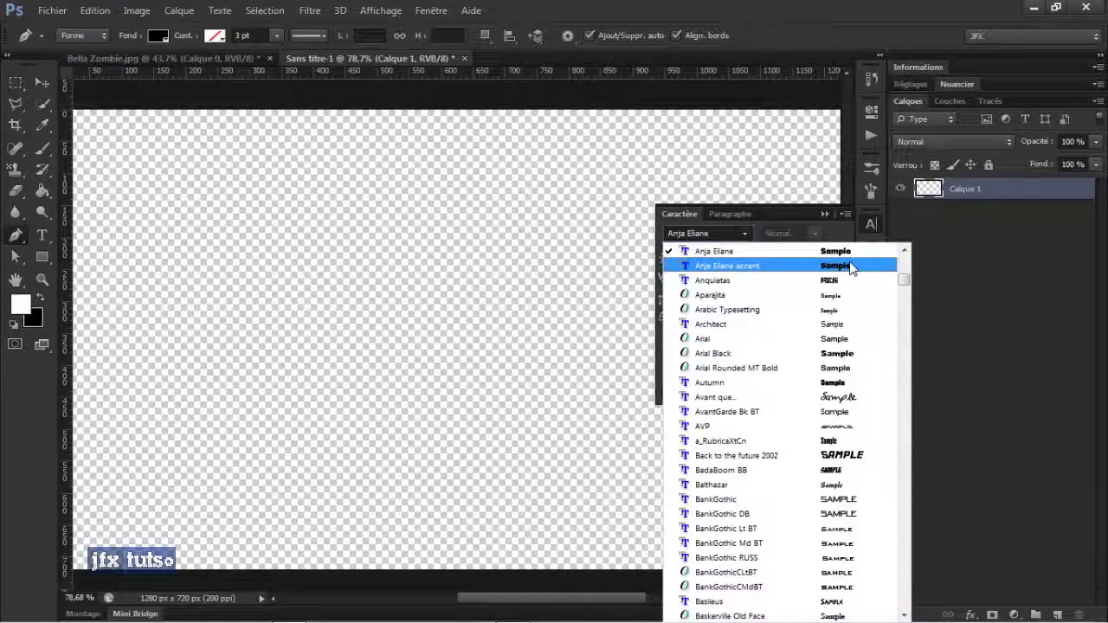
pyautogui.click(714, 251)
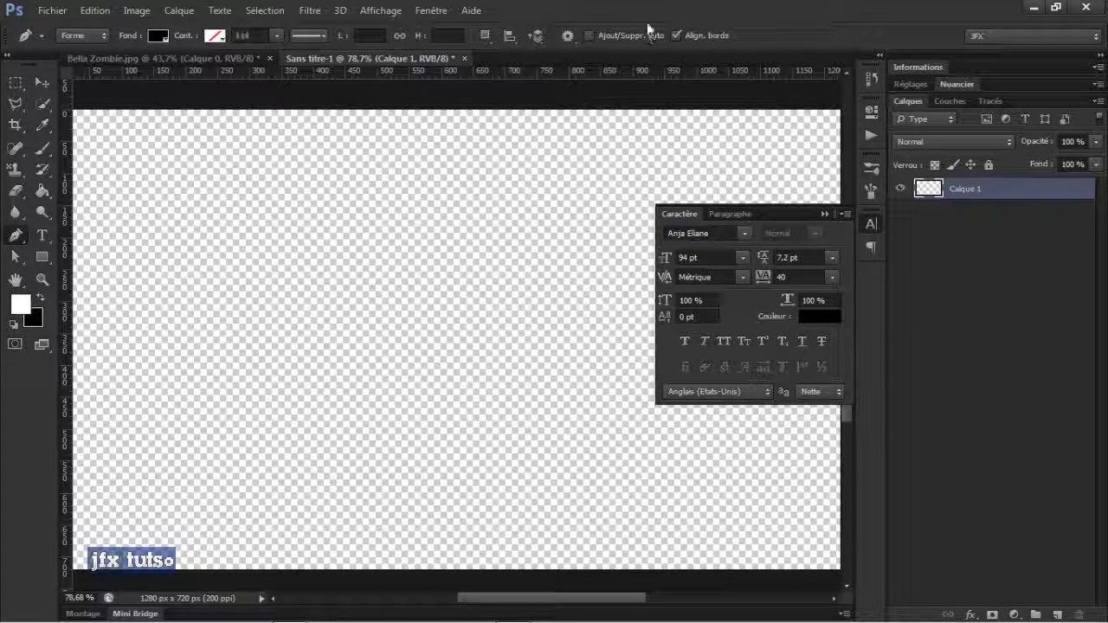
# Add the text "test" in black at 94 pt and move it to the middle of the canvas
pyautogui.press('t')
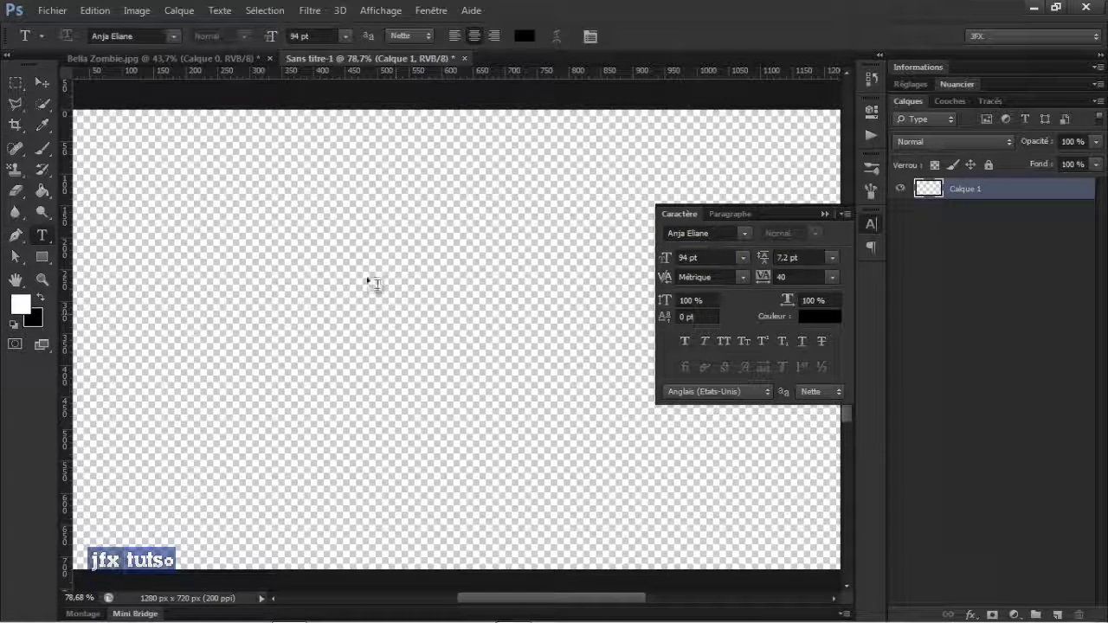
pyautogui.click(353, 276)
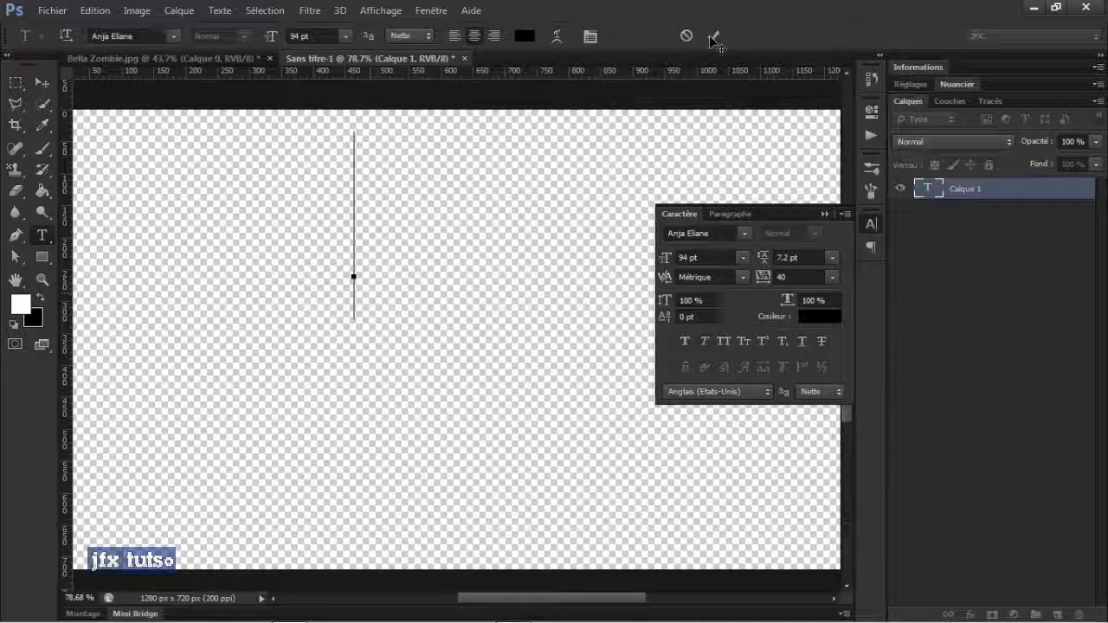
pyautogui.write('test')
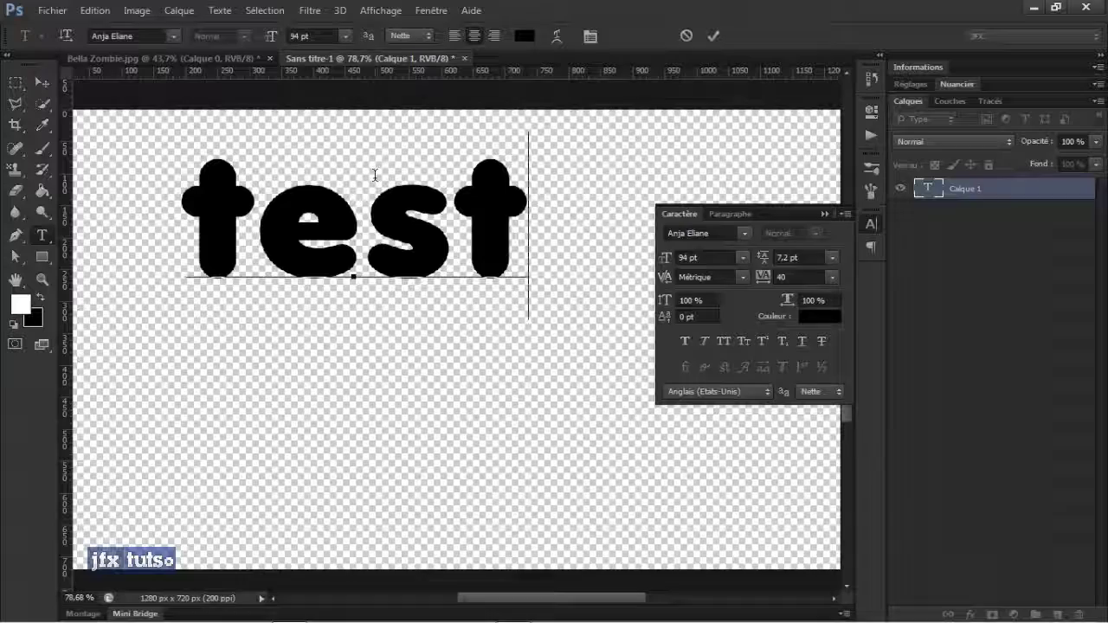
pyautogui.click(42, 82)
pyautogui.moveTo(432, 255); pyautogui.dragTo(520, 360)
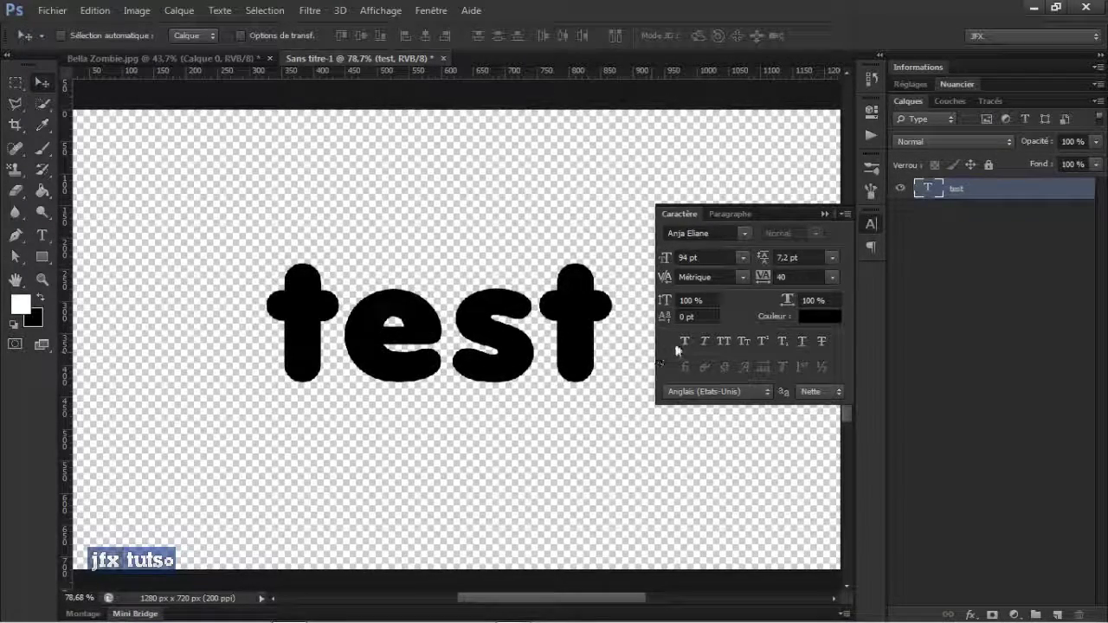
# Apply faux bold to the "test" text and try to create a work path from it
pyautogui.click(704, 342)
pyautogui.click(704, 344)
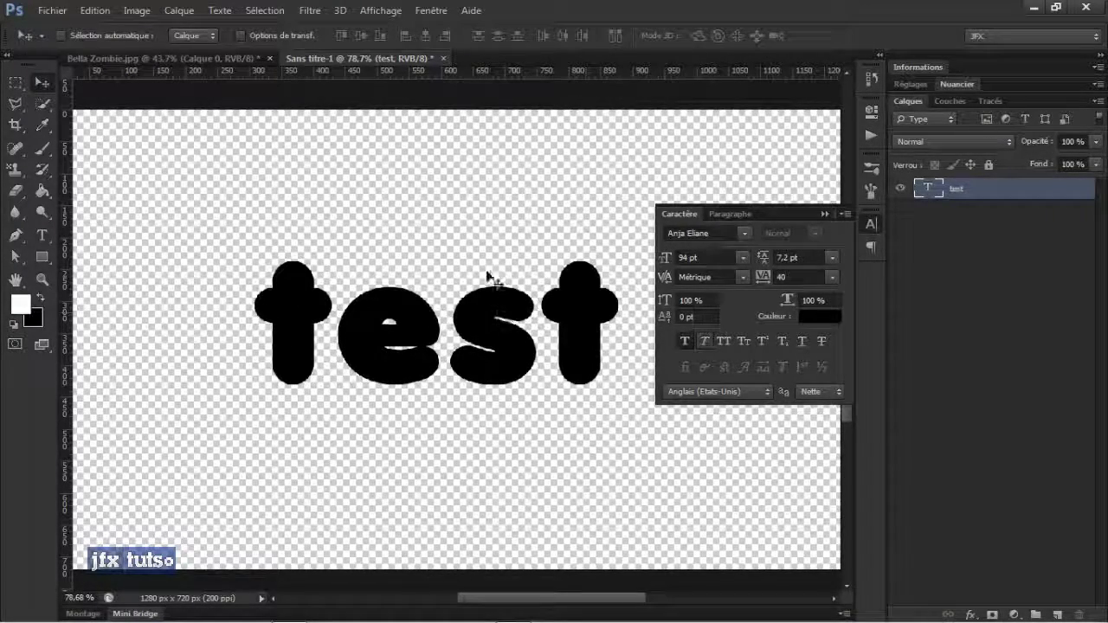
pyautogui.click(212, 14)
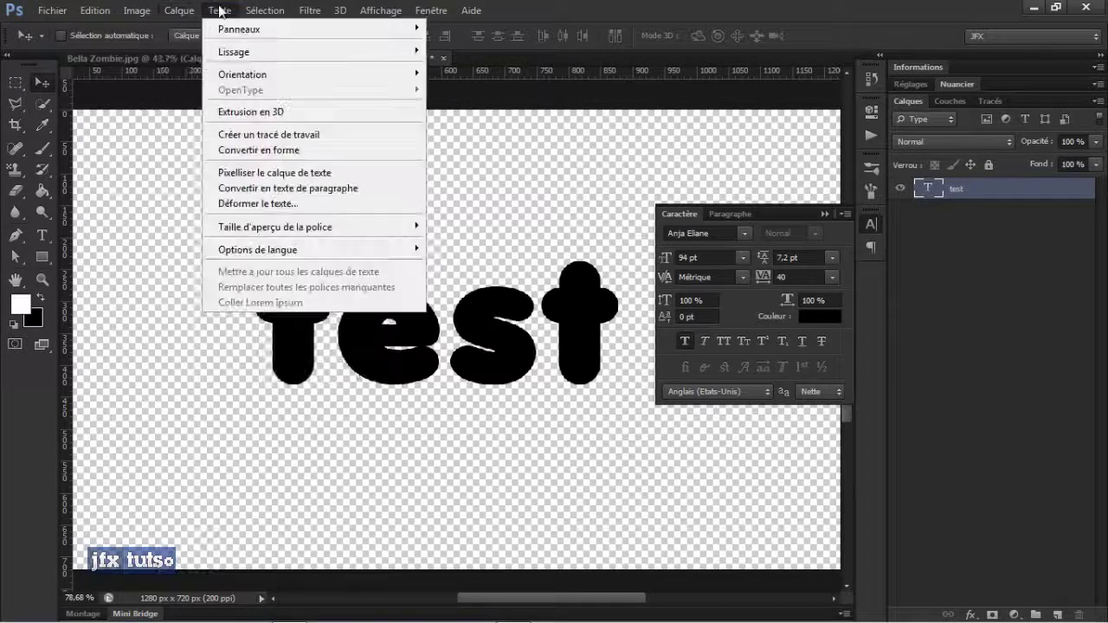
pyautogui.click(271, 141)
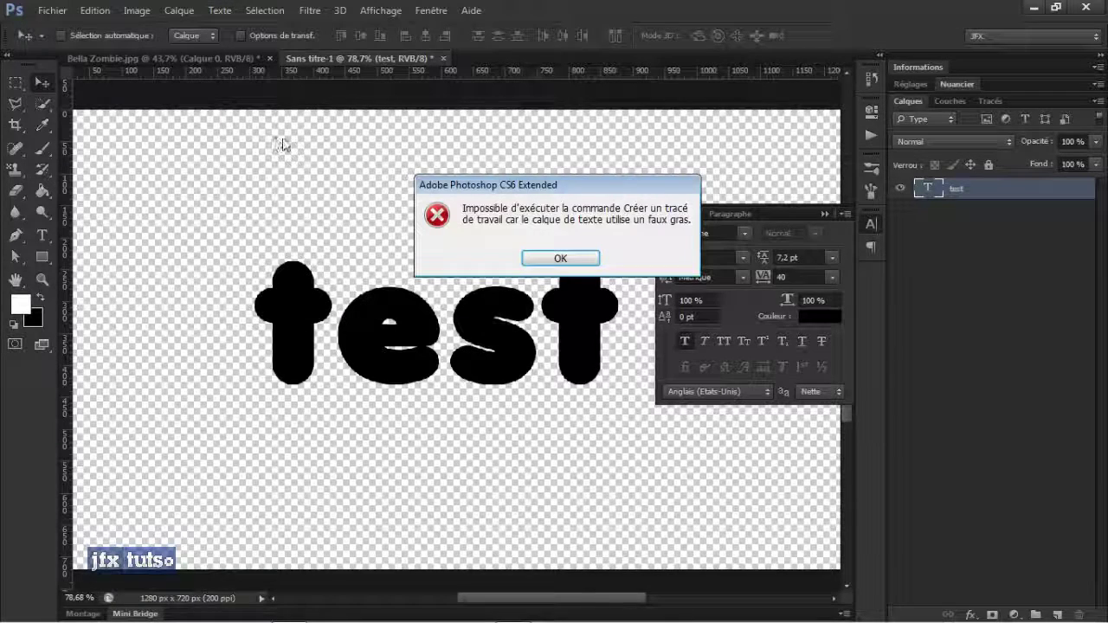
pyautogui.click(561, 258)
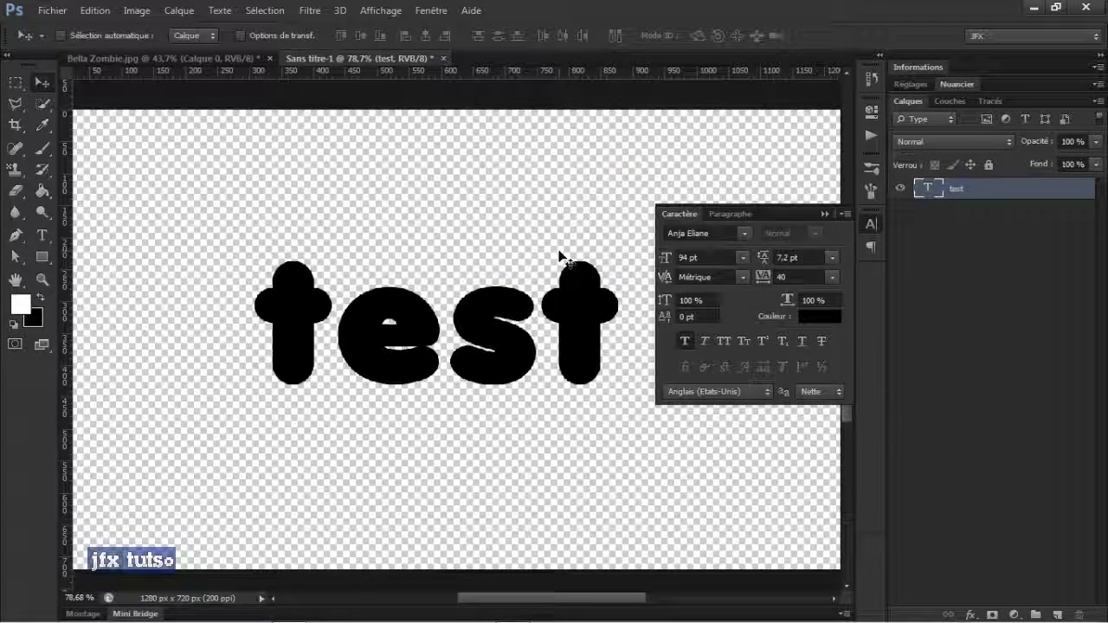
# Change the font of the "test" text to Arial, keeping the Regular style
pyautogui.click(744, 233)
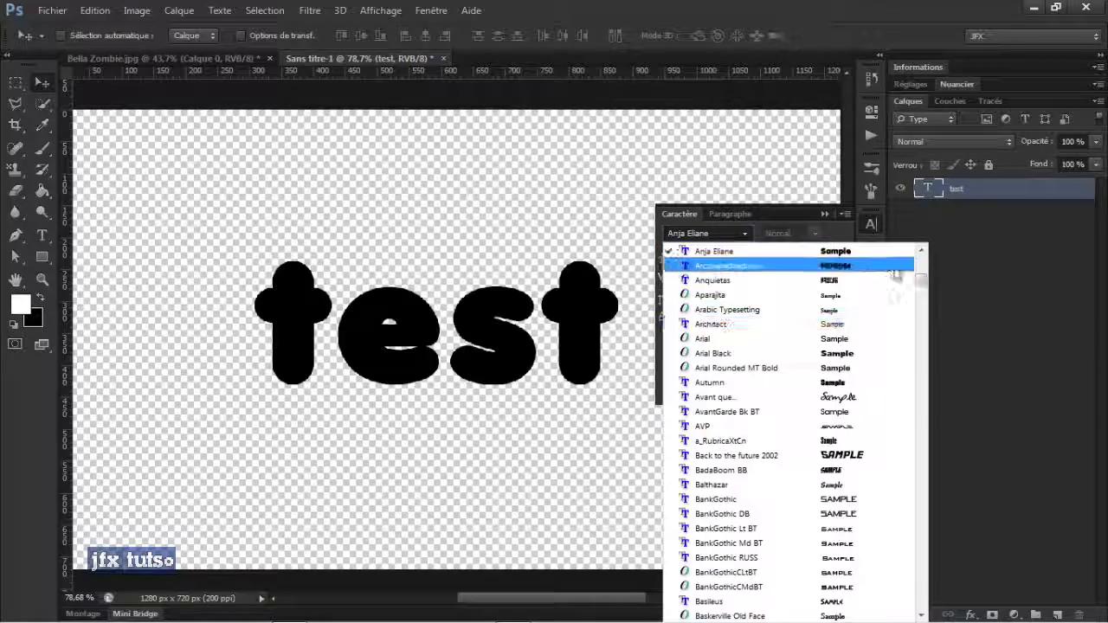
pyautogui.scroll(3, 922, 281)
pyautogui.moveTo(922, 281); pyautogui.dragTo(923, 265)
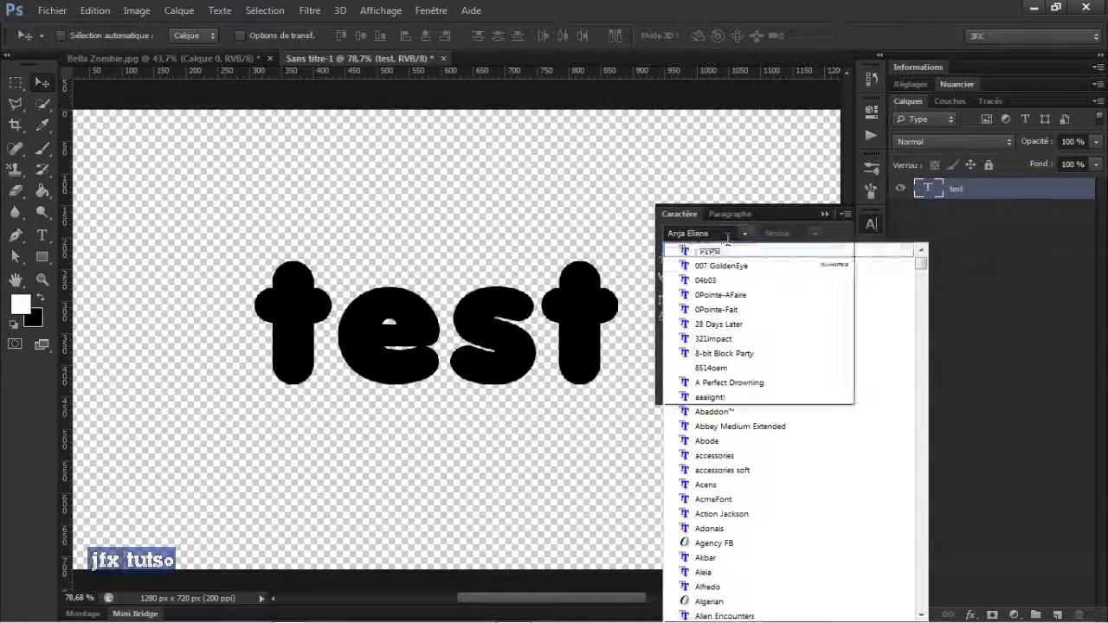
pyautogui.click(724, 236)
pyautogui.write('Arial')
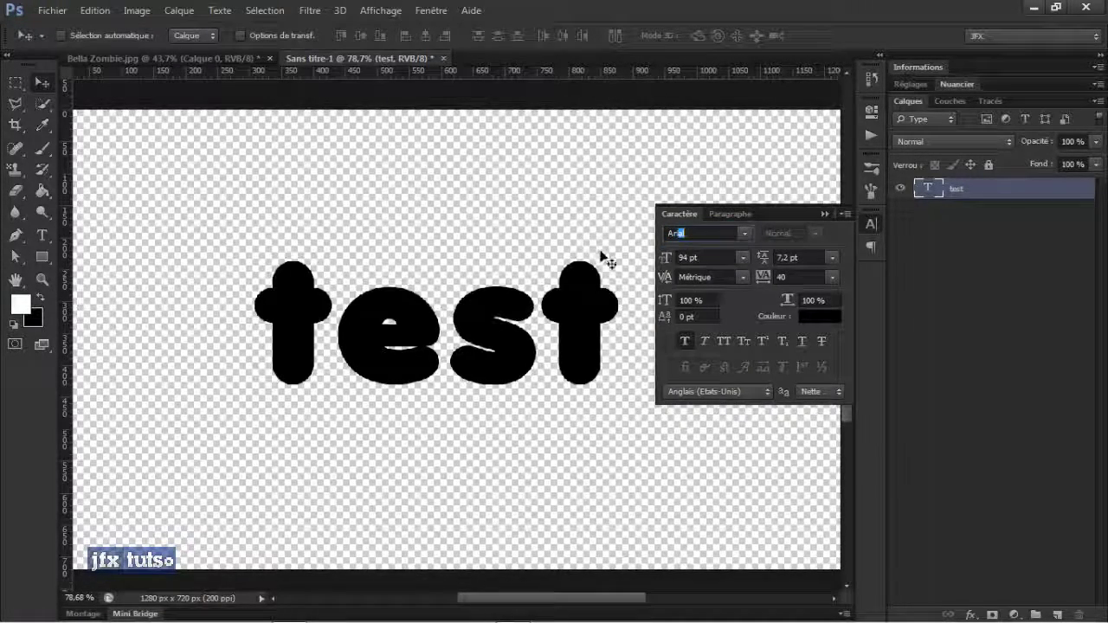
pyautogui.press('Return')
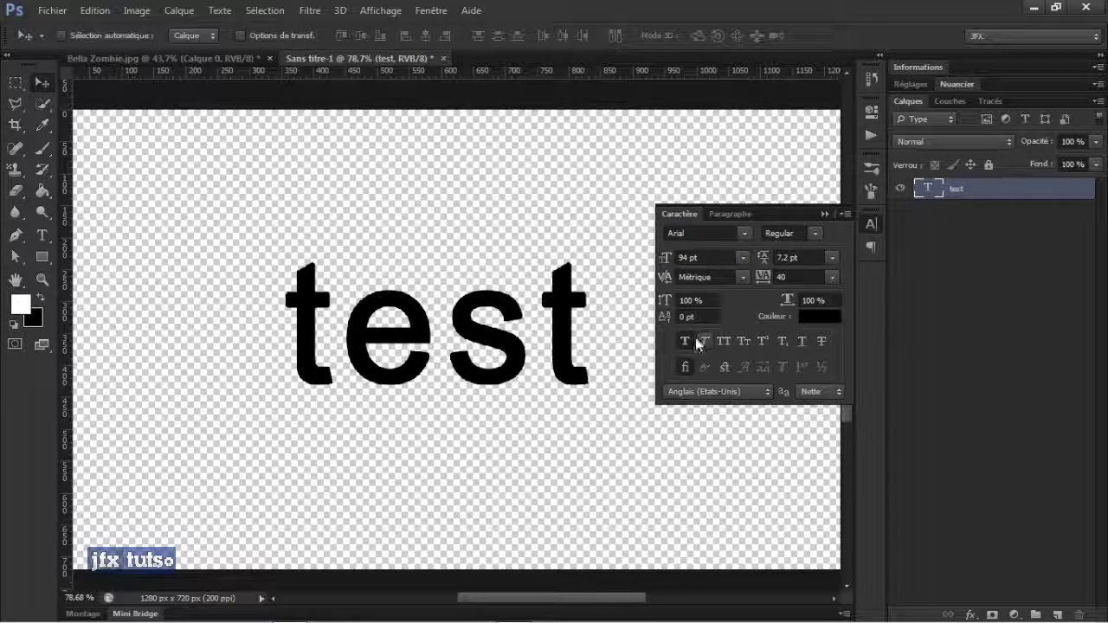
pyautogui.click(813, 234)
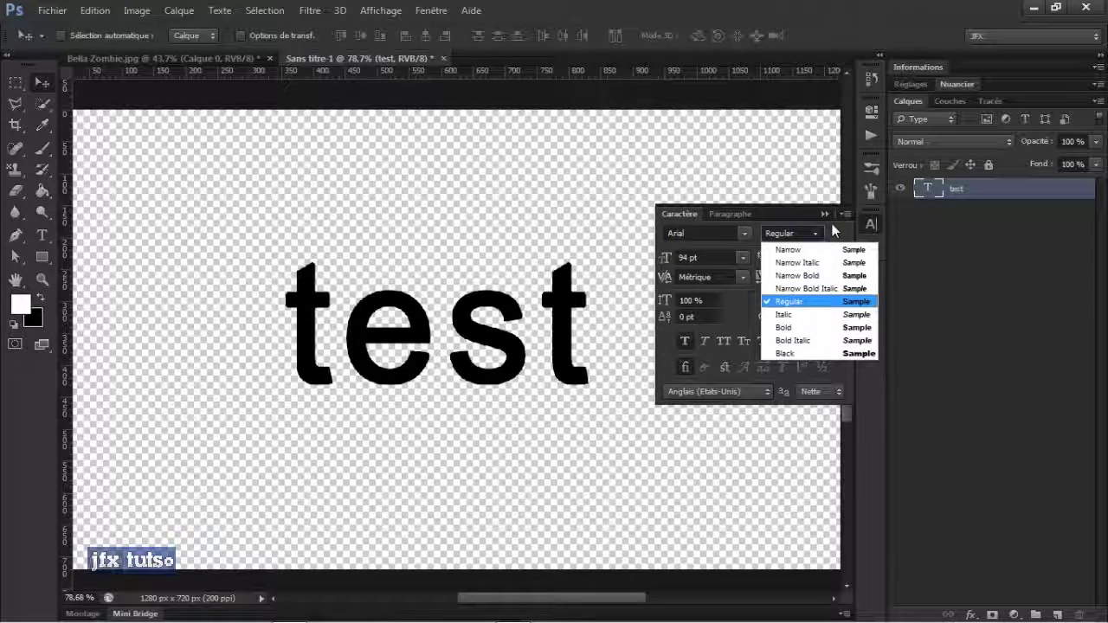
pyautogui.click(833, 225)
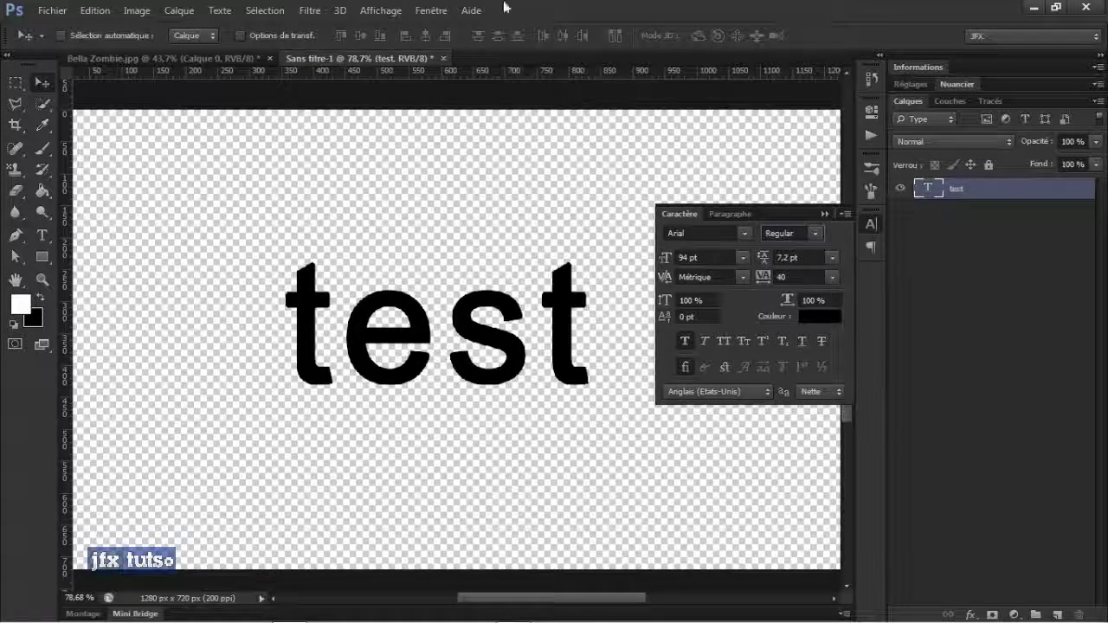
# Try to create a work path from the Arial "test" text and to convert it into a shape
pyautogui.click(225, 10)
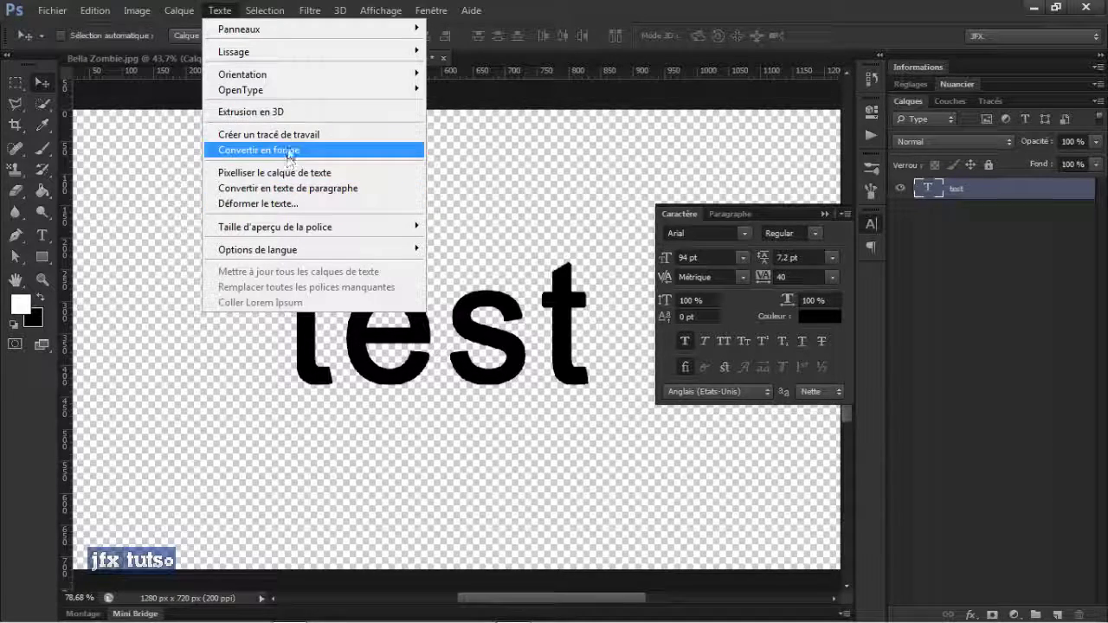
pyautogui.click(286, 131)
pyautogui.click(578, 258)
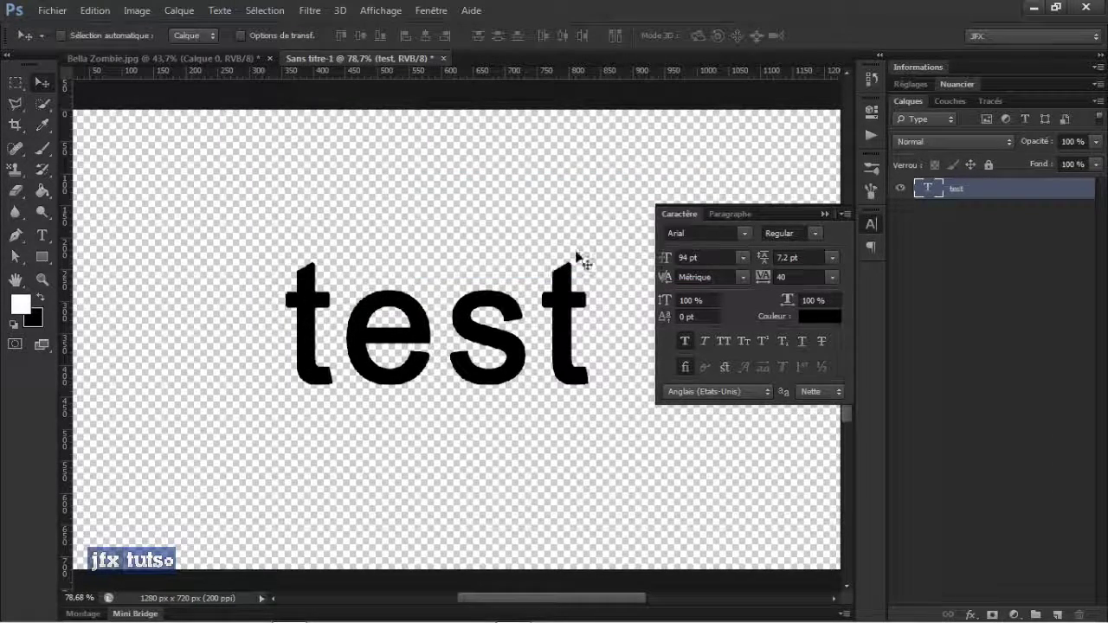
pyautogui.click(222, 10)
pyautogui.click(245, 151)
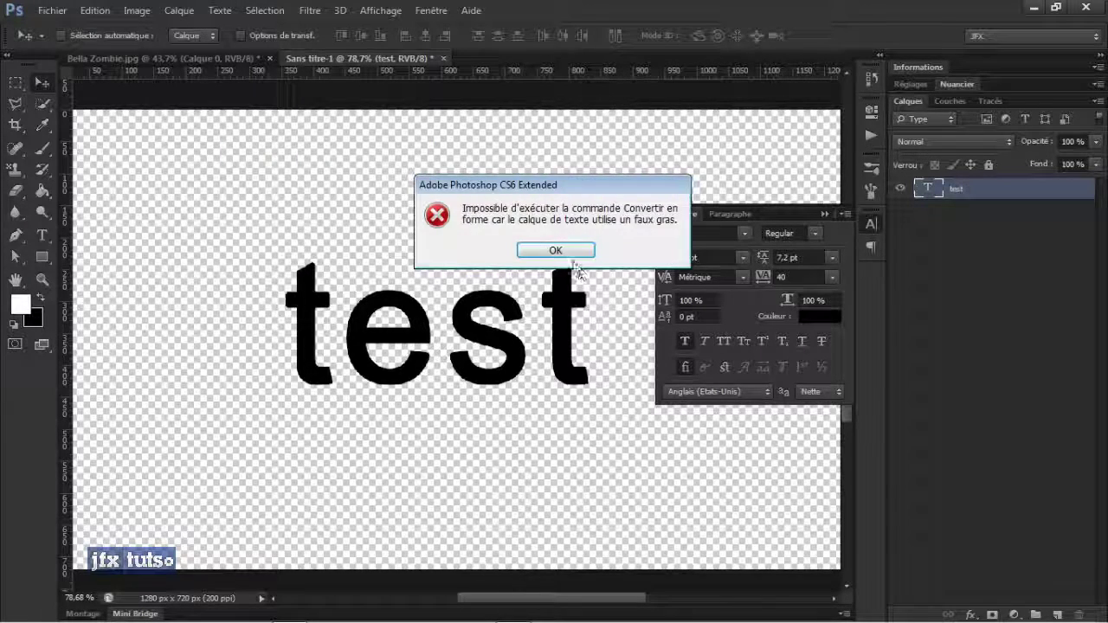
pyautogui.click(567, 252)
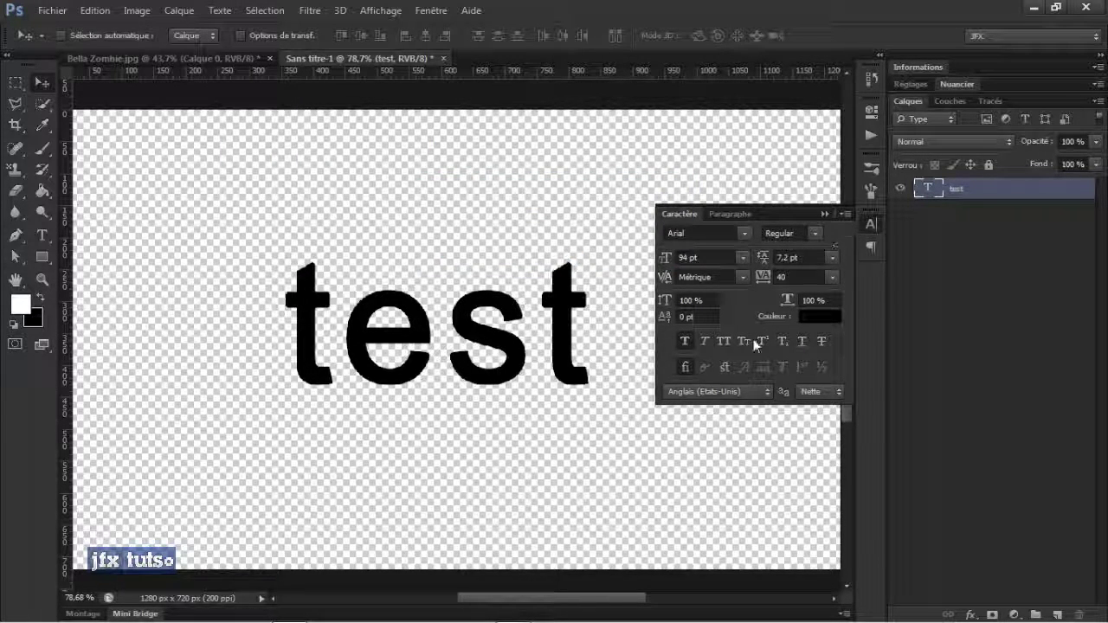
# Turn off faux bold on the "test" text
pyautogui.click(684, 341)
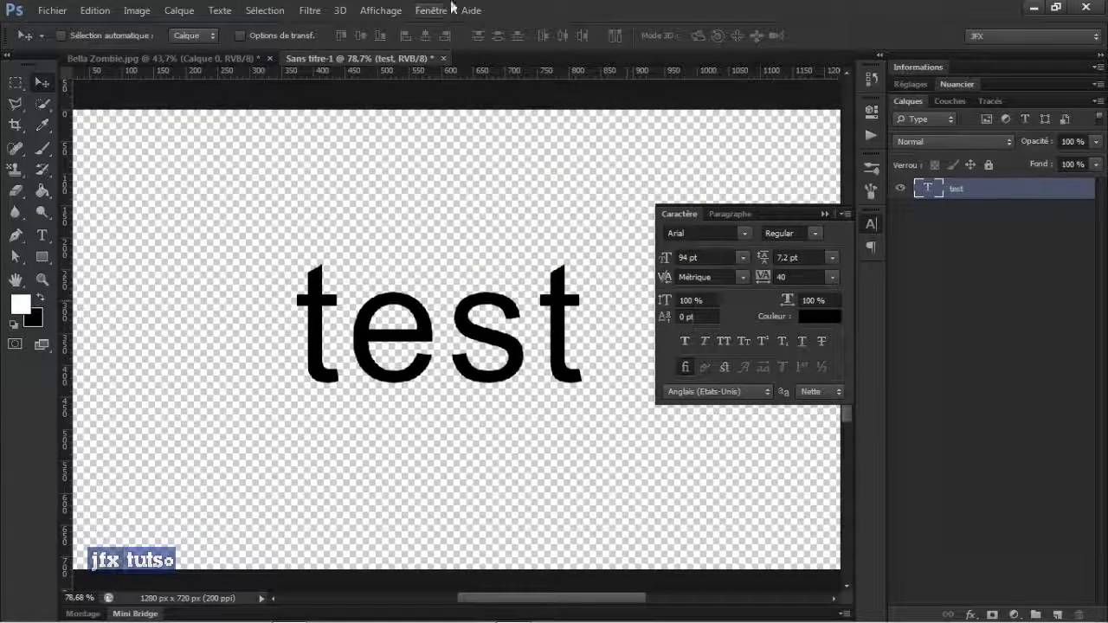
# Create a work path from the "test" text and hide the text layer
pyautogui.click(235, 12)
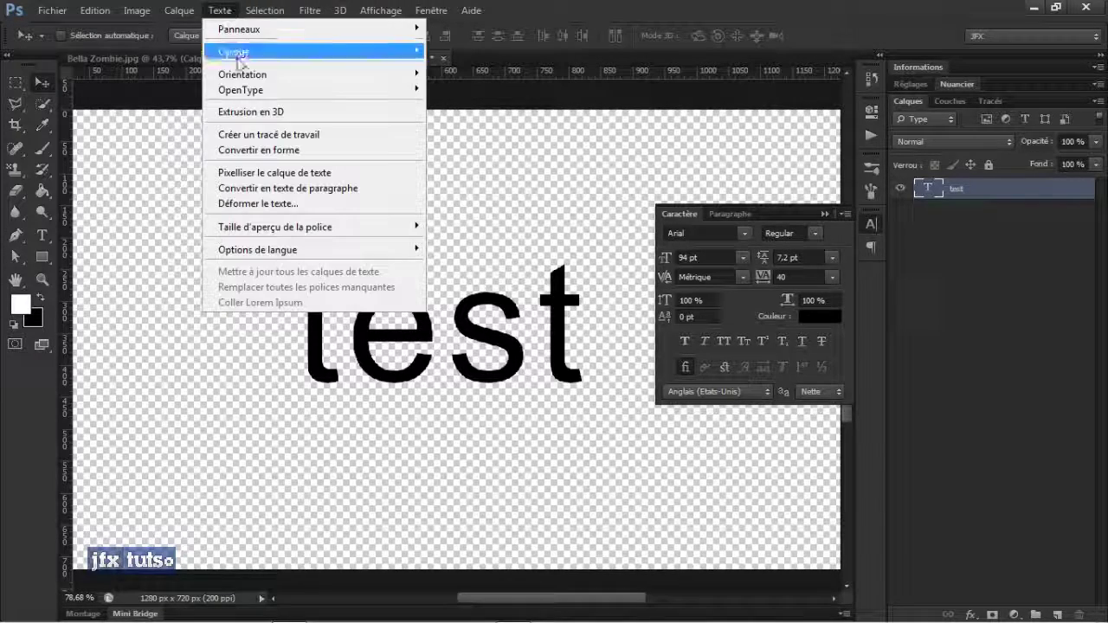
pyautogui.click(247, 136)
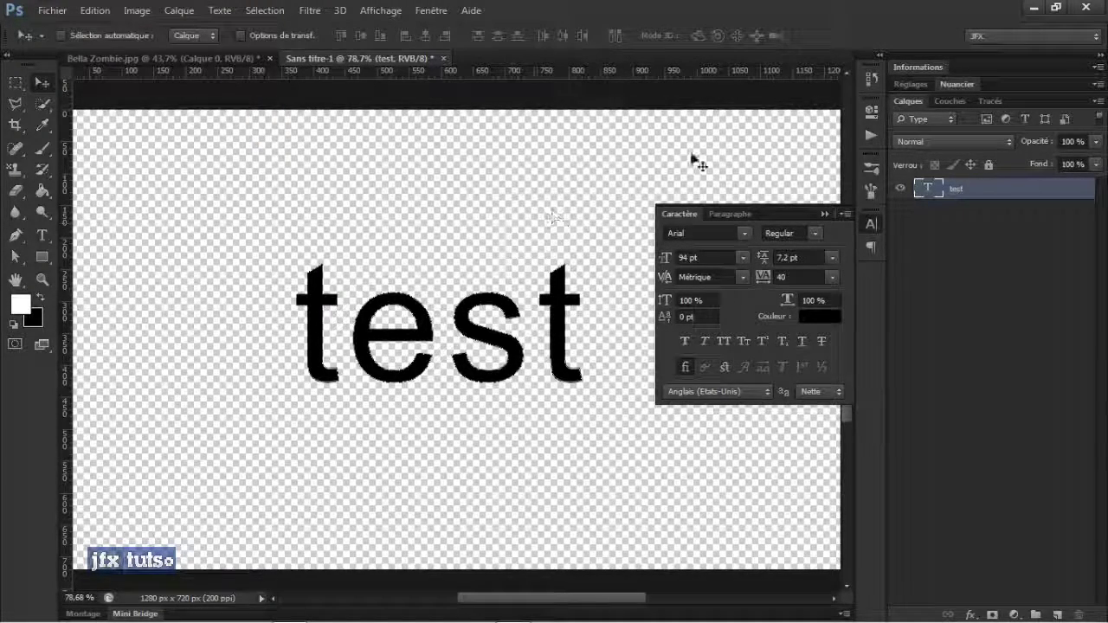
pyautogui.click(904, 188)
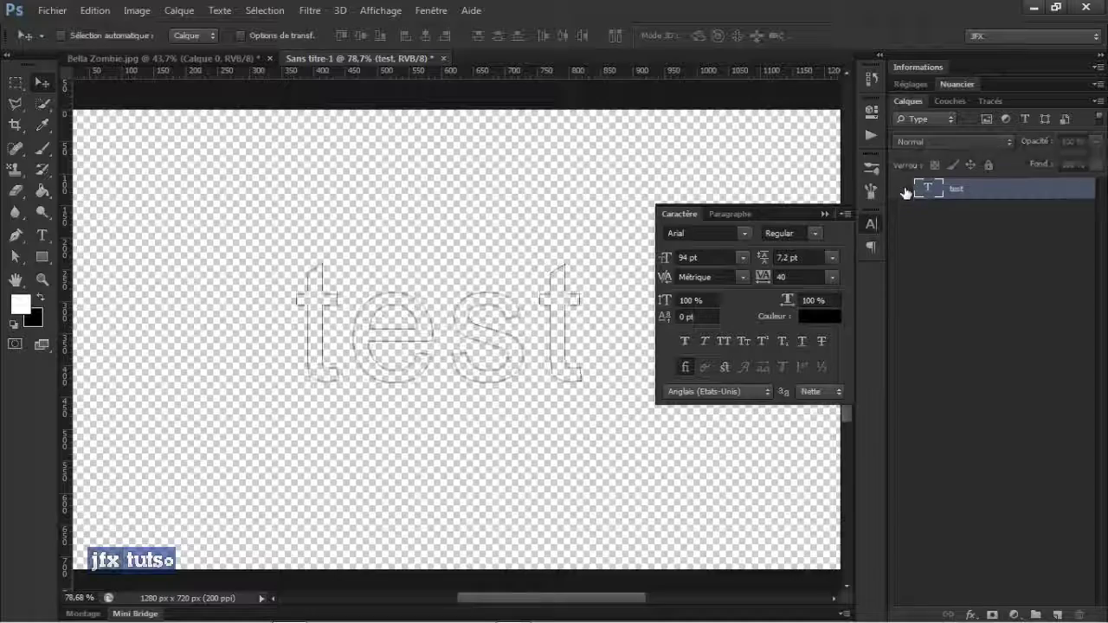
# Select all the letter outlines of the "test" work path with the Path Selection tool and collapse the character settings
pyautogui.scroll(2, 534, 333)
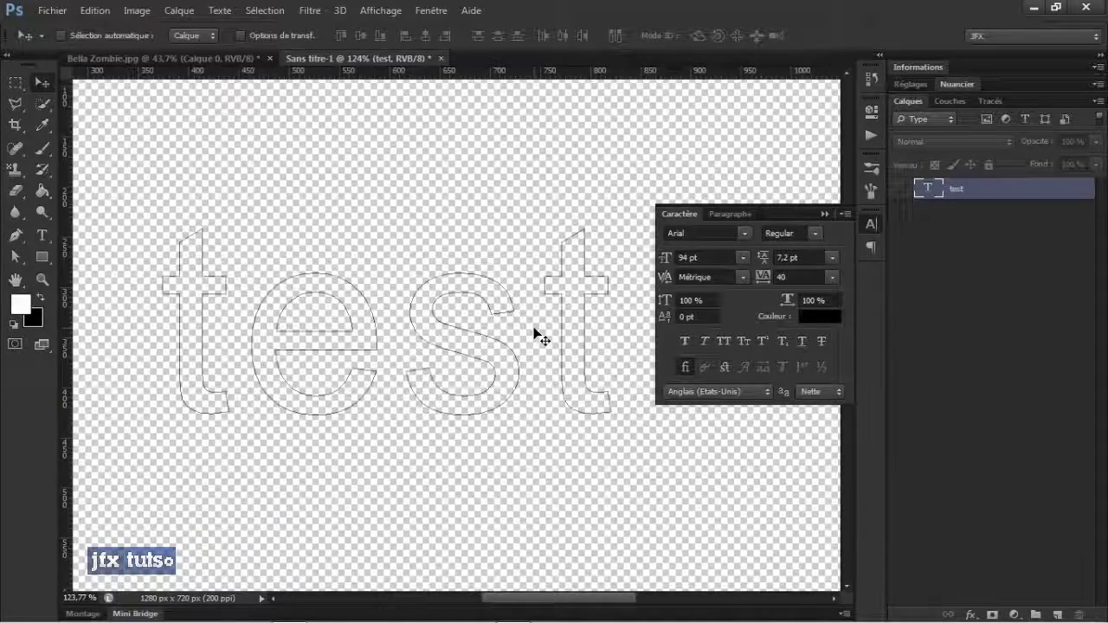
pyautogui.scroll(-1, 537, 334)
pyautogui.press('a')
pyautogui.moveTo(603, 238); pyautogui.dragTo(168, 452)
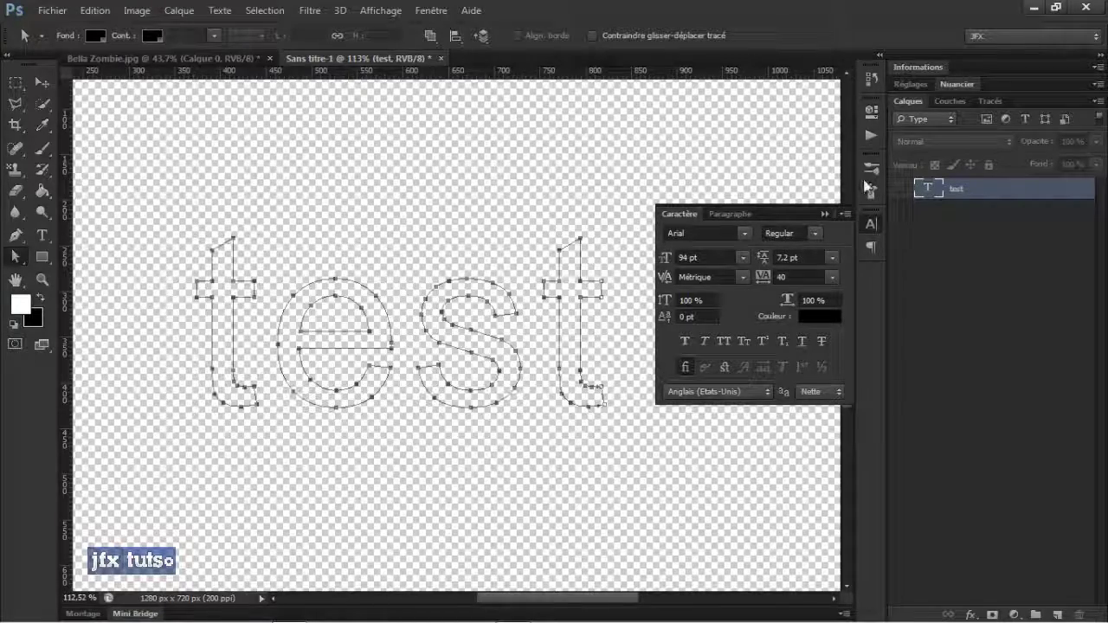
pyautogui.click(824, 214)
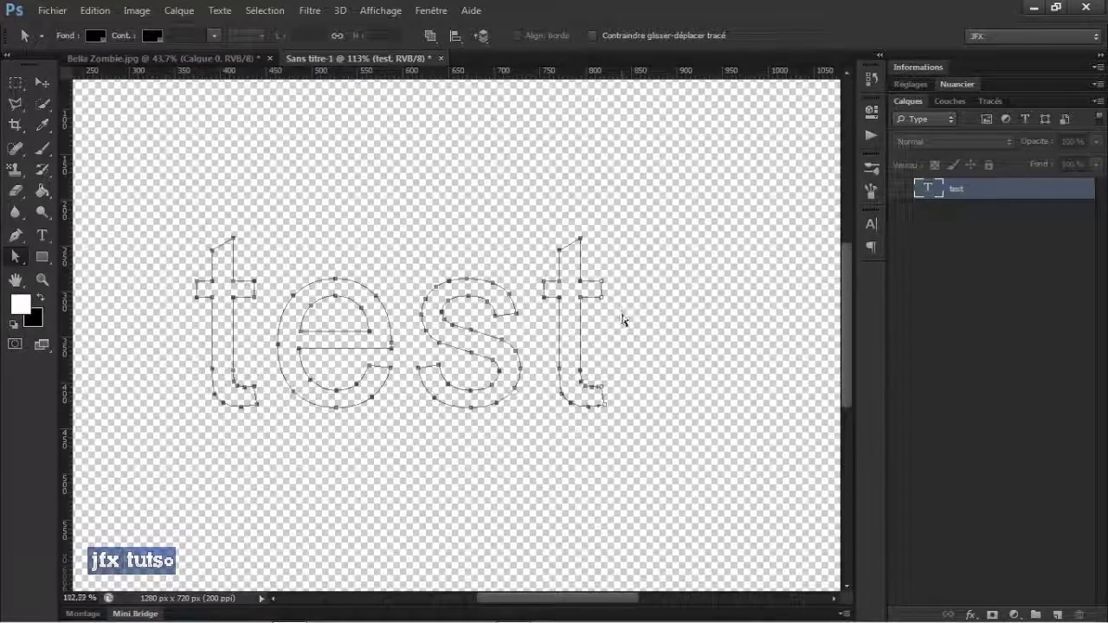
pyautogui.scroll(2, 622, 320)
pyautogui.scroll(-1, 620, 319)
pyautogui.hscroll(-3, 618, 317)
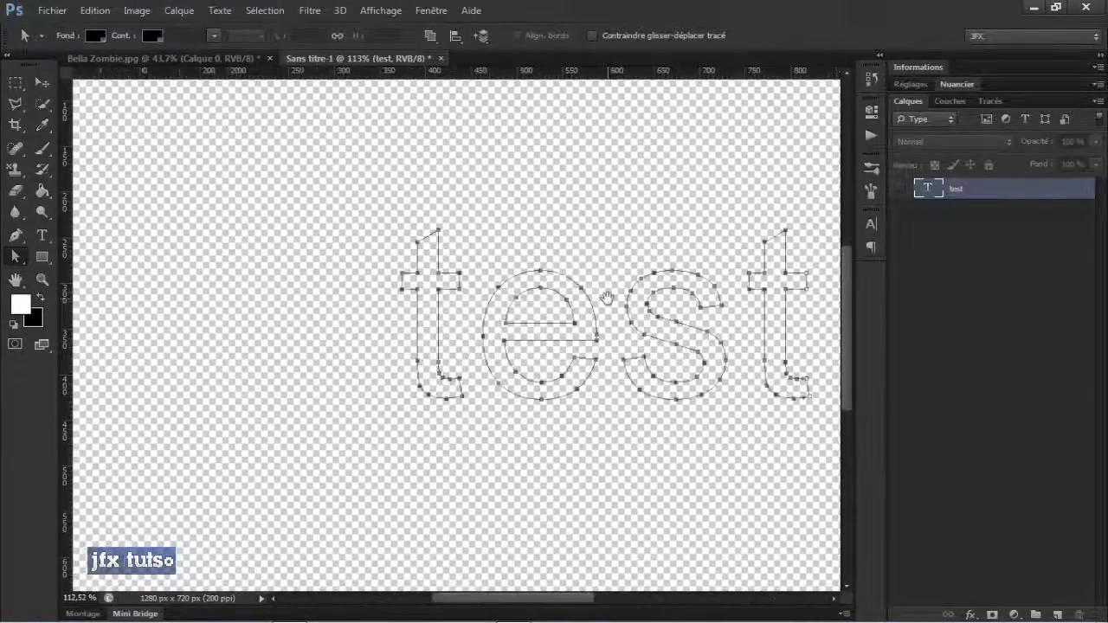
pyautogui.moveTo(607, 298); pyautogui.dragTo(492, 306)
# Check which path is offered for export to Illustrator and cancel the export
pyautogui.click(48, 9)
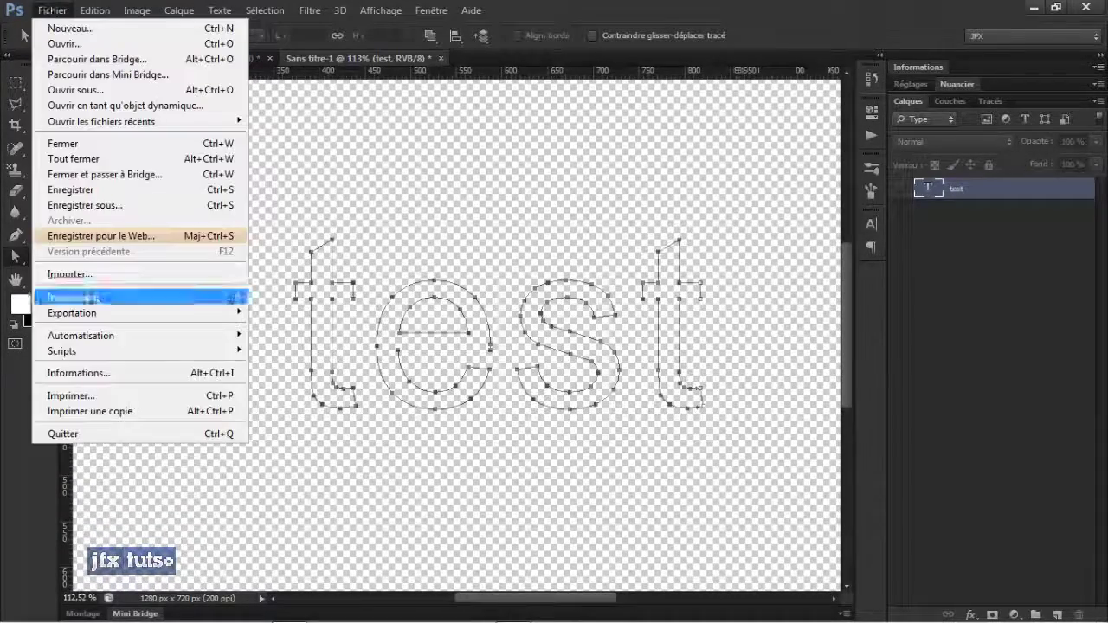
pyautogui.moveTo(110, 313)
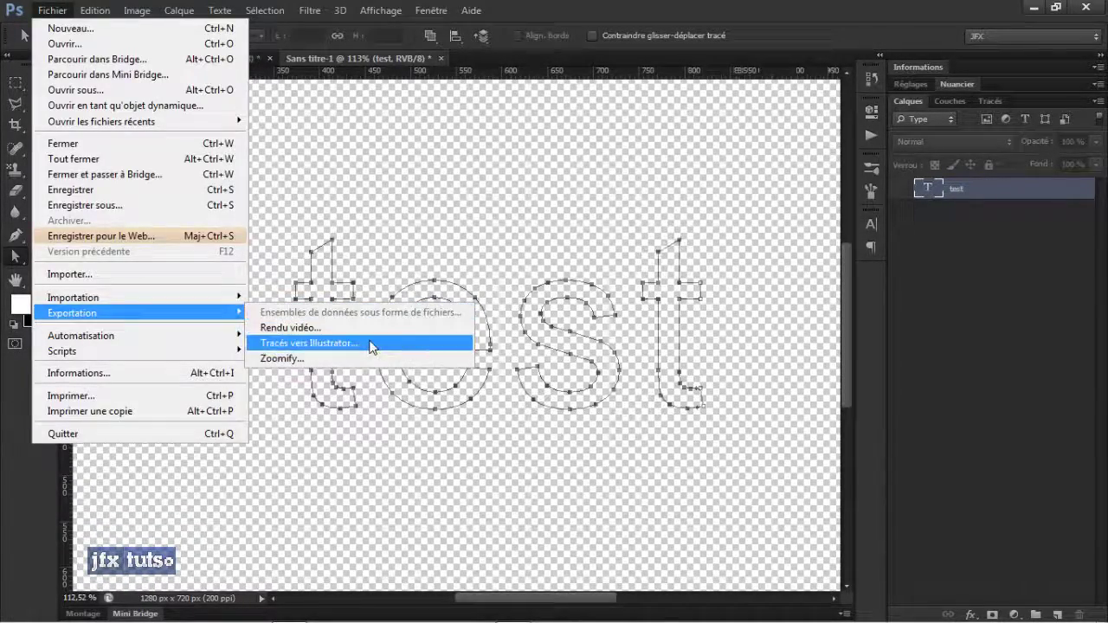
pyautogui.click(371, 342)
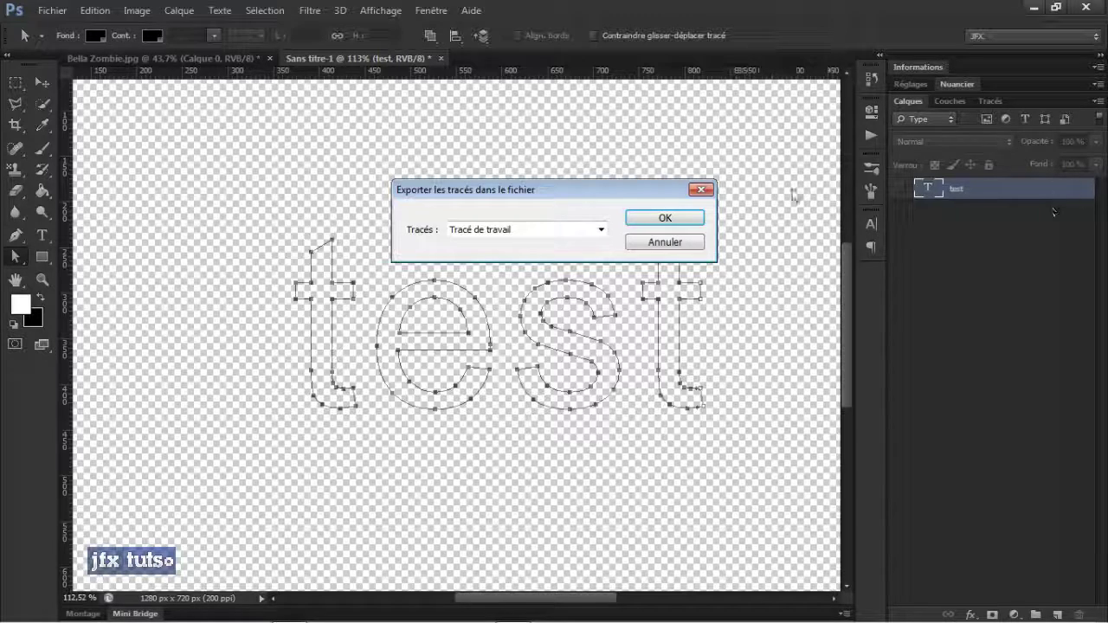
pyautogui.click(674, 243)
# Try to duplicate the outline of the last "t" in the work path
pyautogui.click(991, 101)
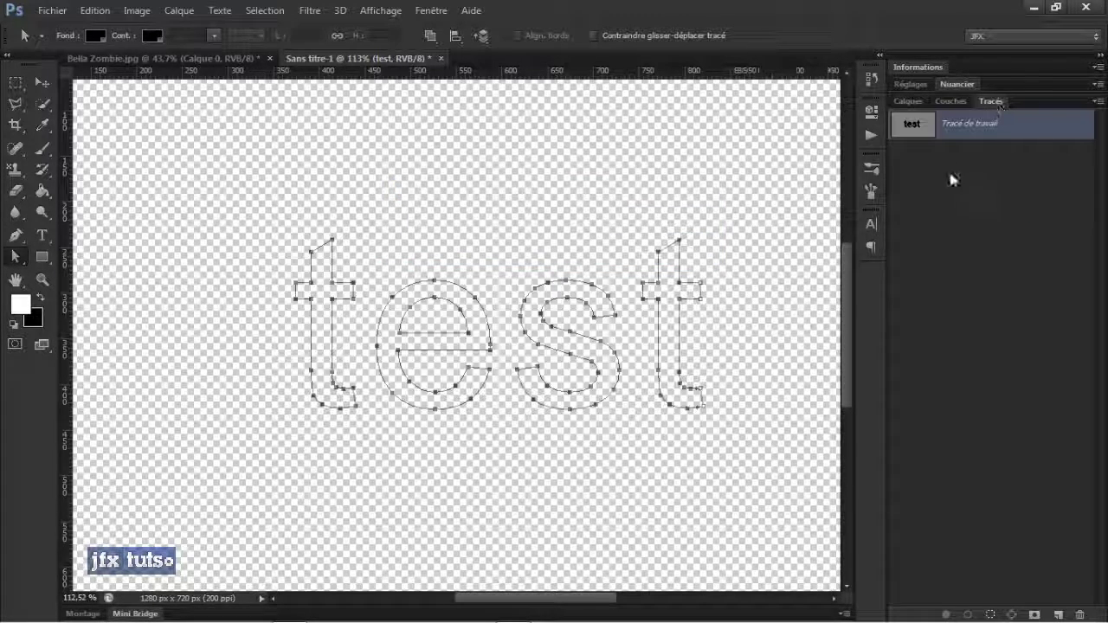
pyautogui.moveTo(736, 206); pyautogui.dragTo(638, 447)
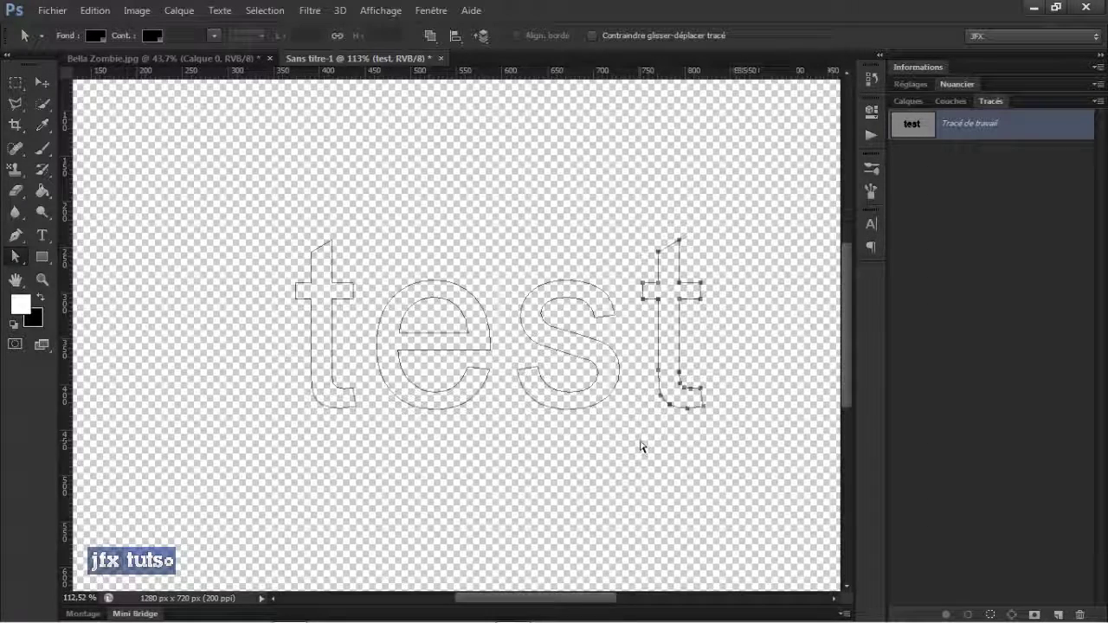
pyautogui.hotkey('ctrl', 'j')
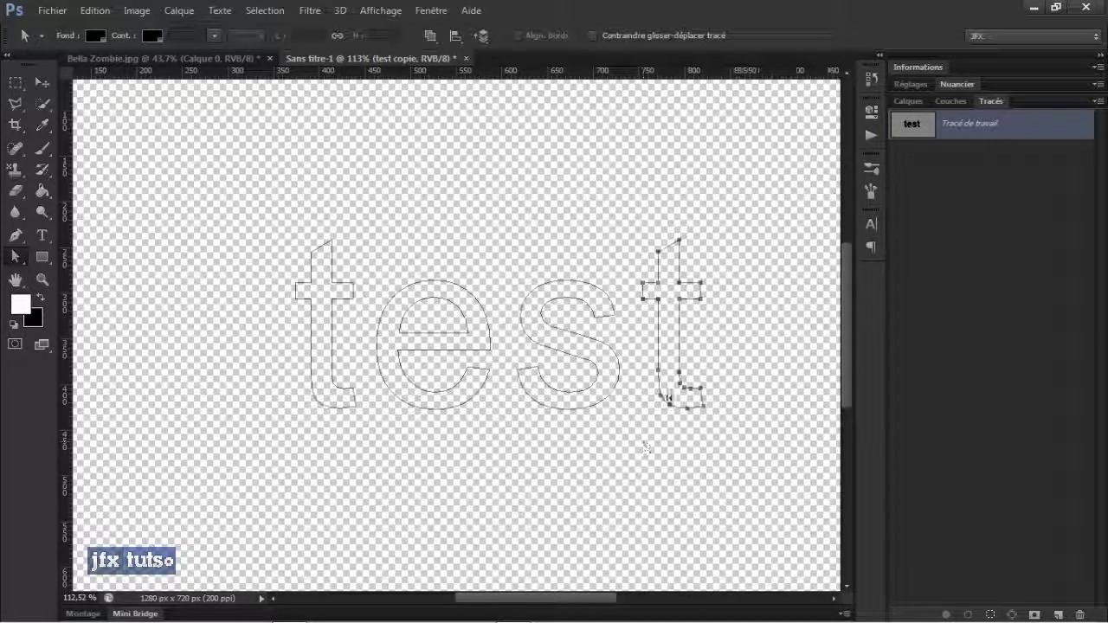
# Toggle the visibility of the "test copie" and "test" layers so that only "test" is shown
pyautogui.click(905, 100)
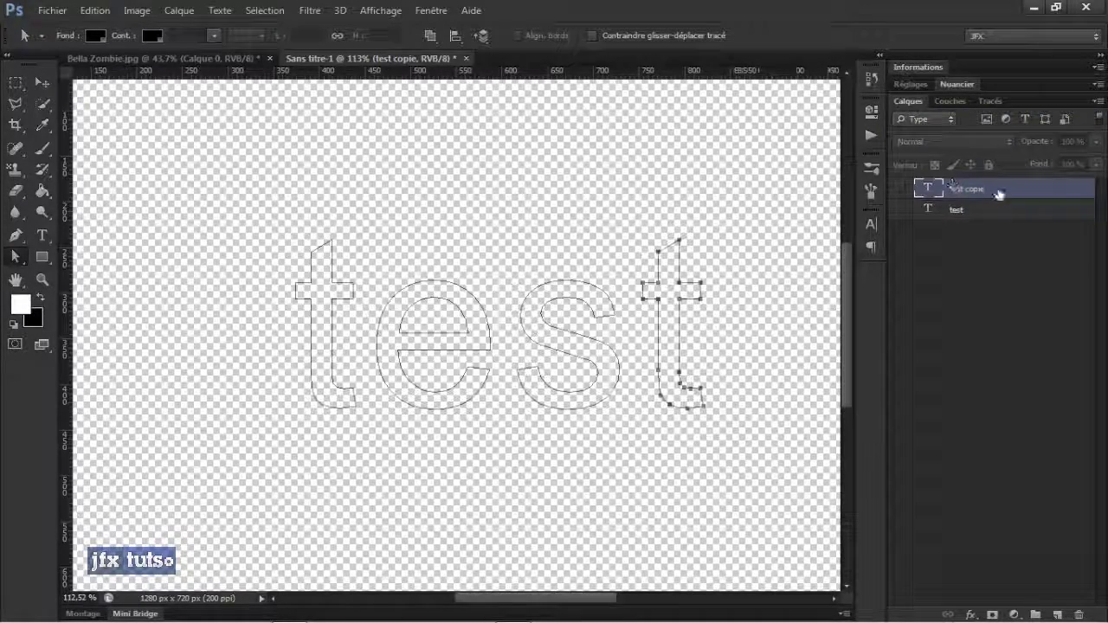
pyautogui.press('Delete')
pyautogui.hotkey('ctrl', 'z')
pyautogui.click(901, 187)
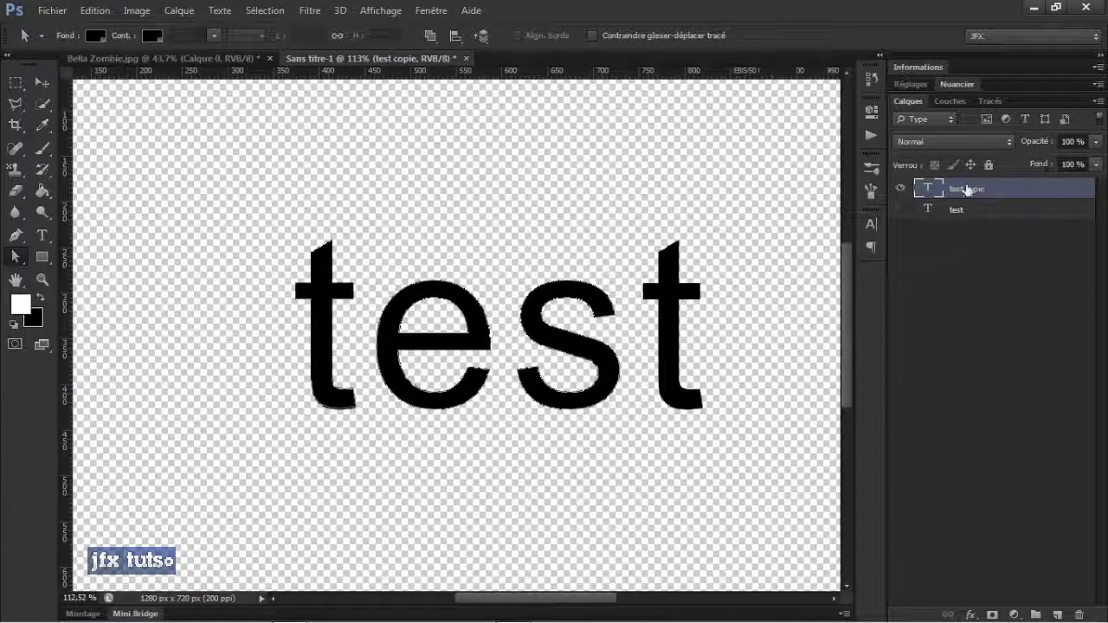
pyautogui.click(901, 210)
pyautogui.click(902, 189)
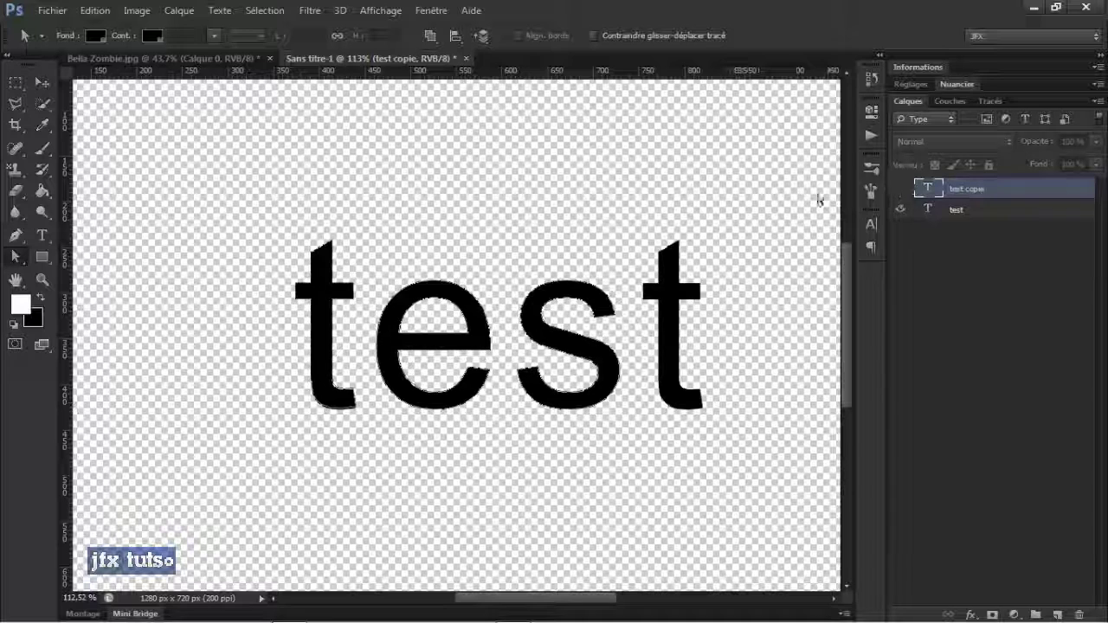
# Deselect the work path and delete the "test copie" layer
pyautogui.click(984, 101)
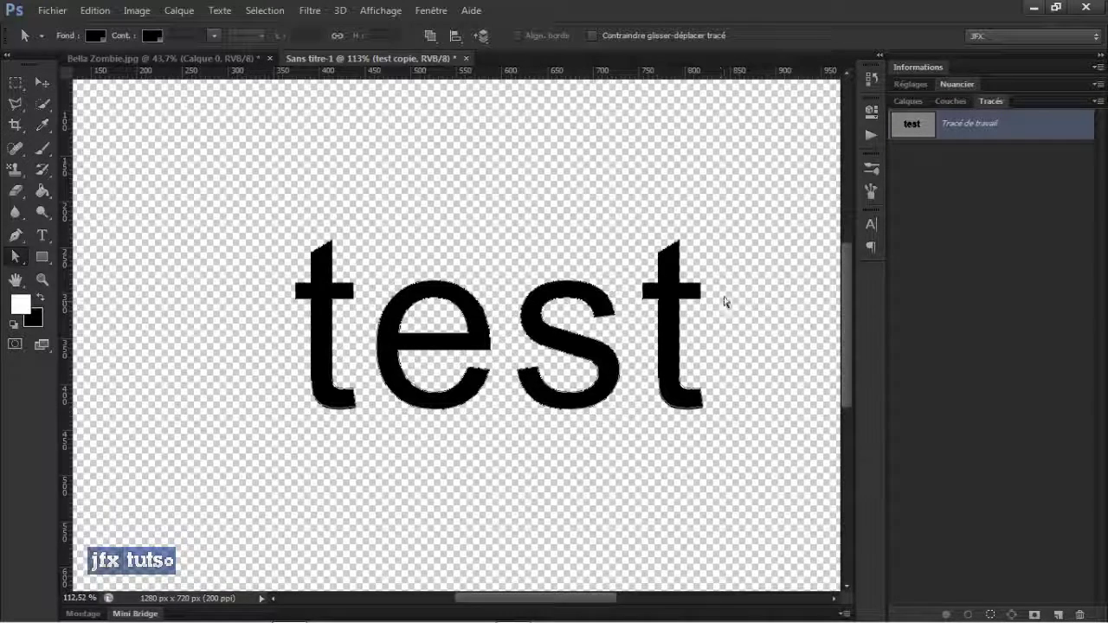
pyautogui.click(927, 182)
pyautogui.click(917, 106)
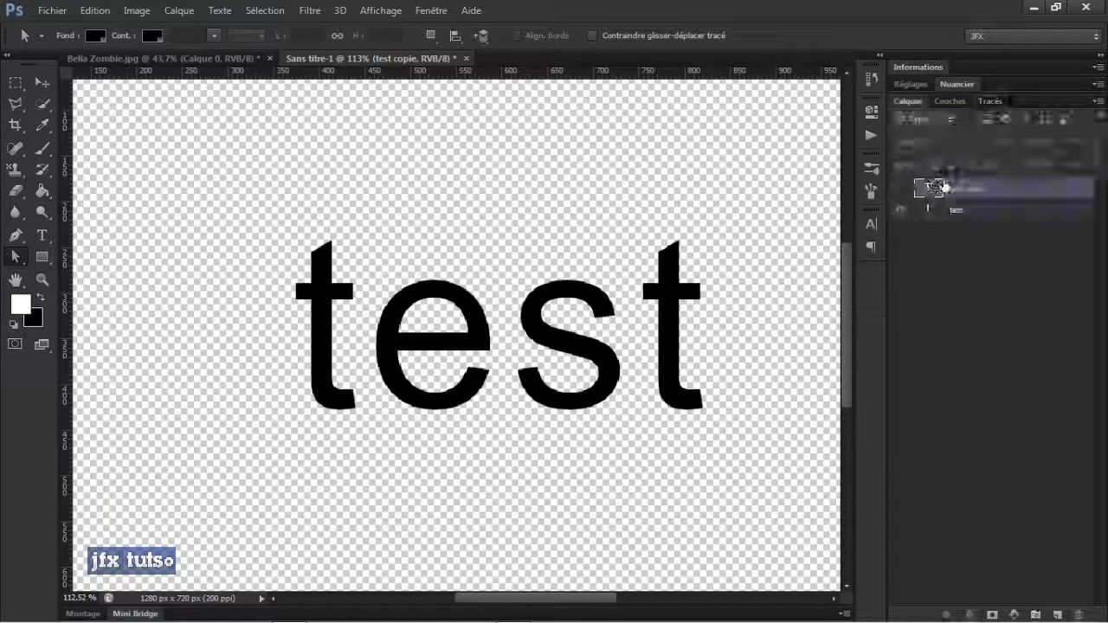
pyautogui.press('Delete')
# Reactivate the "test" work path and hide the "test" text layer
pyautogui.click(988, 102)
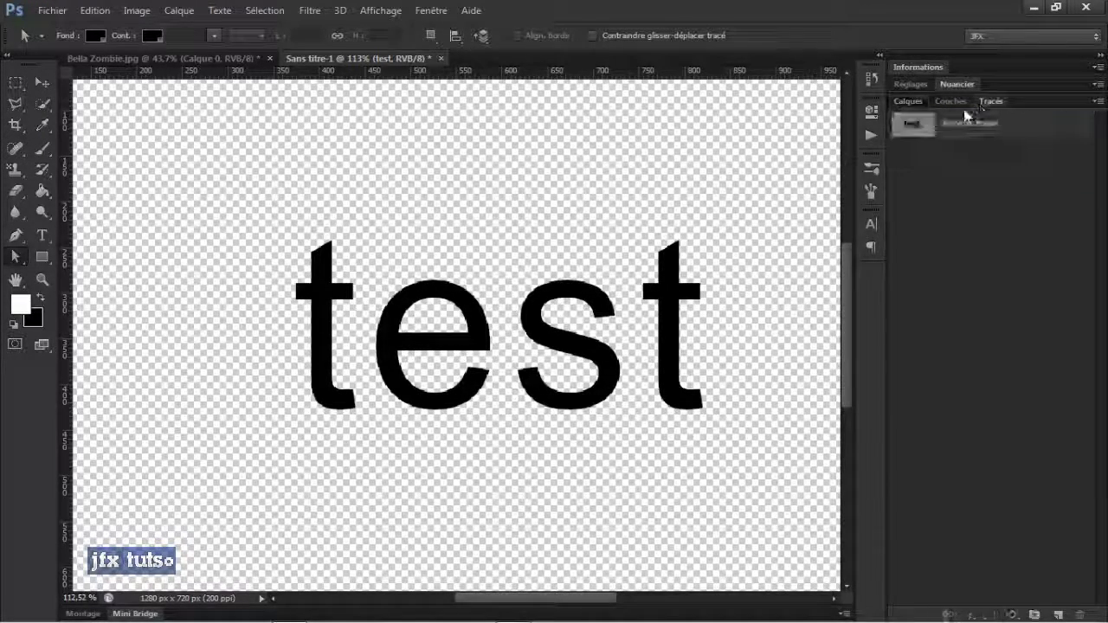
pyautogui.click(917, 136)
pyautogui.click(908, 101)
pyautogui.click(905, 186)
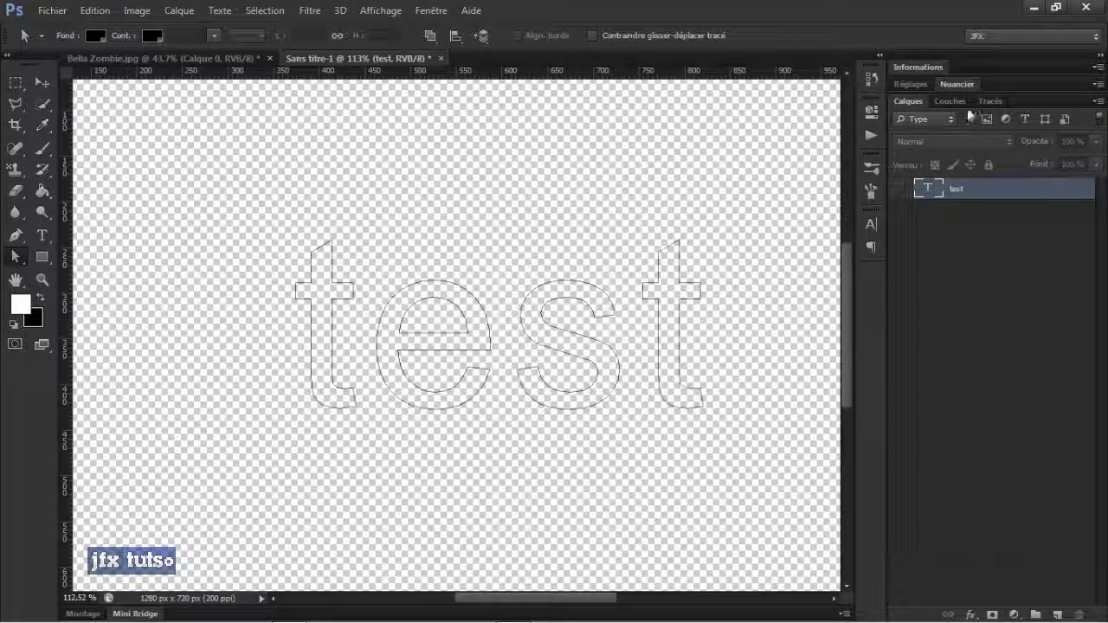
# Create a new path and copy the last "t" outline from the work path into it
pyautogui.click(986, 101)
pyautogui.moveTo(756, 220); pyautogui.dragTo(666, 492)
pyautogui.click(1057, 614)
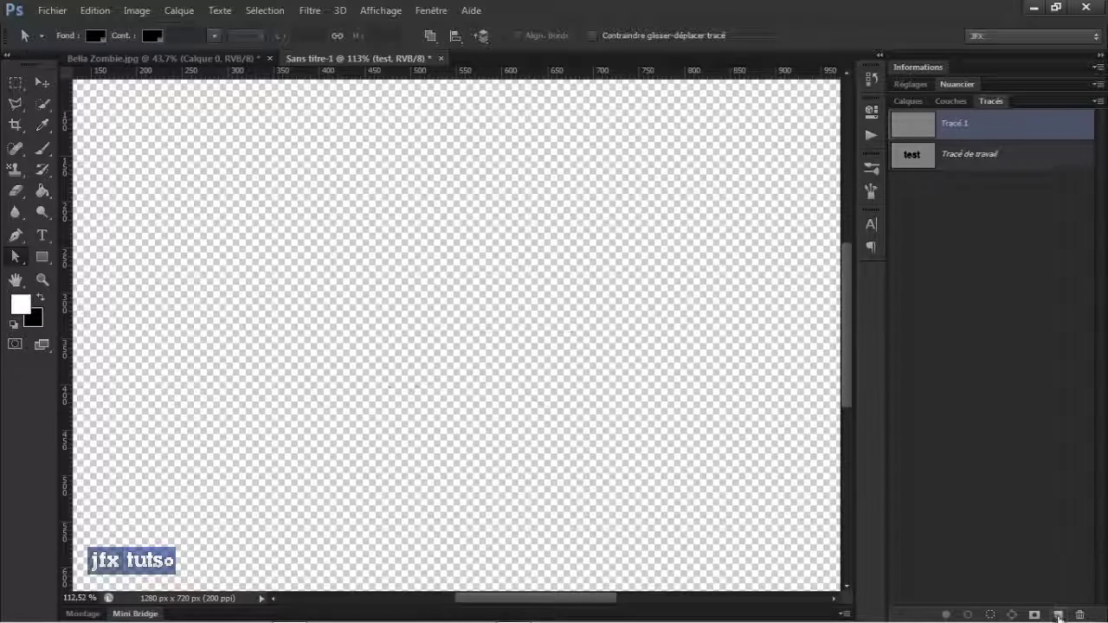
pyautogui.click(929, 163)
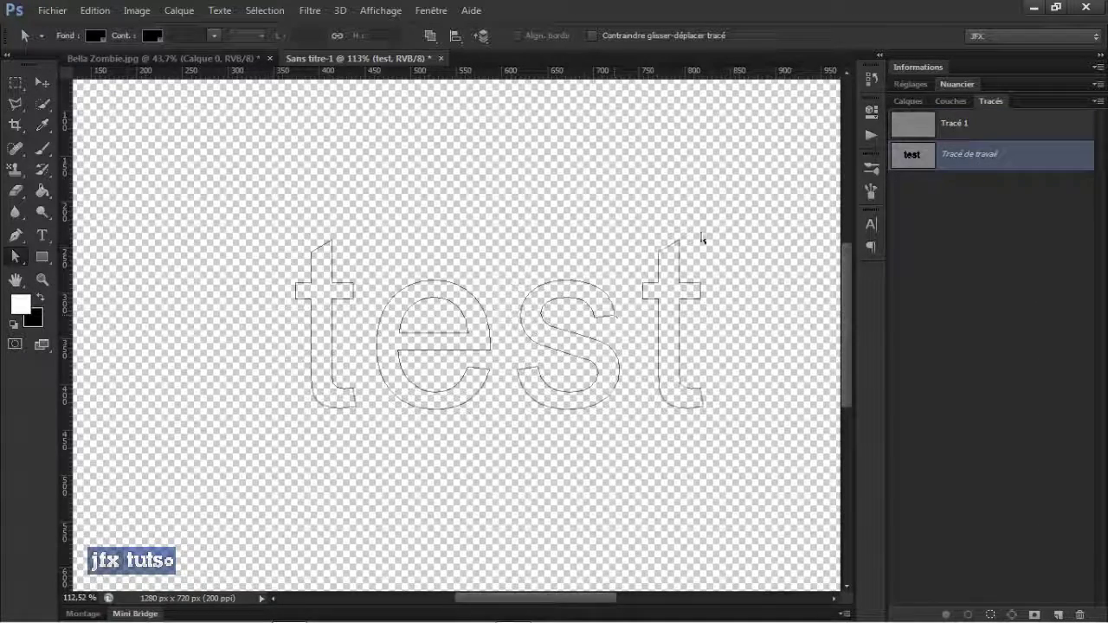
pyautogui.moveTo(740, 221); pyautogui.dragTo(643, 447)
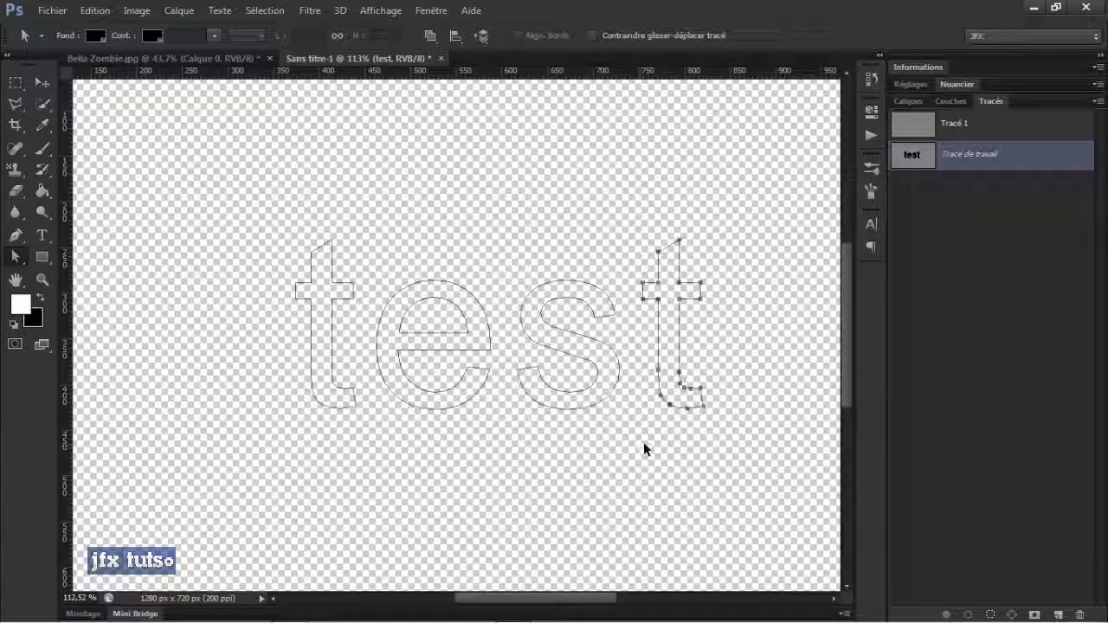
pyautogui.click(923, 134)
pyautogui.hotkey('ctrl', 'v')
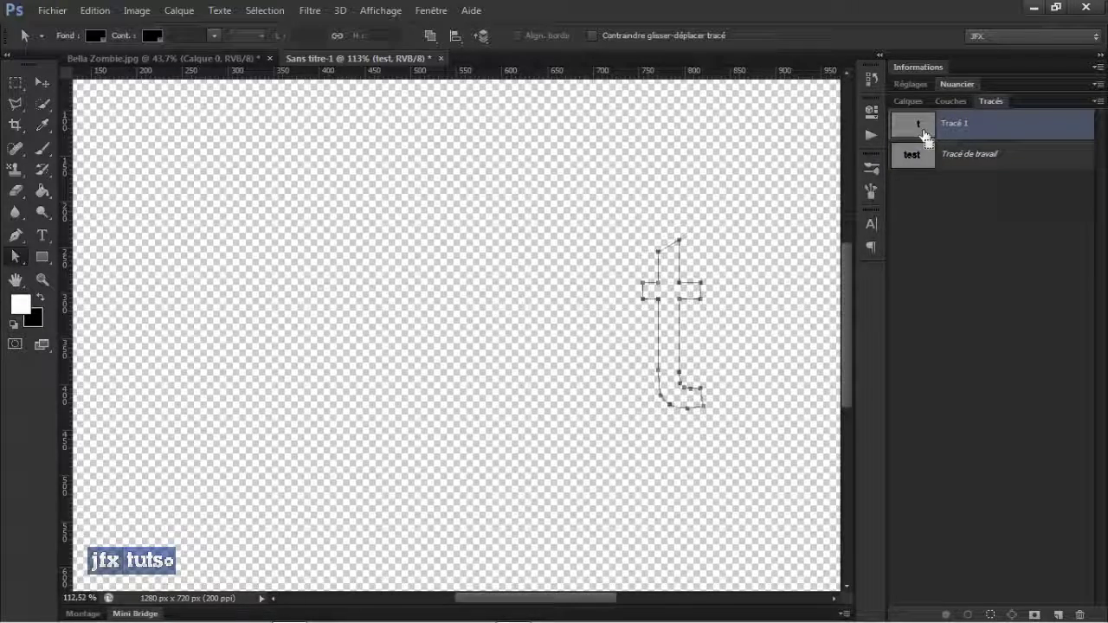
# Delete the last "t" outline from the work path and compare it with the separate "t" path
pyautogui.moveTo(720, 209); pyautogui.dragTo(643, 453)
pyautogui.press('Delete')
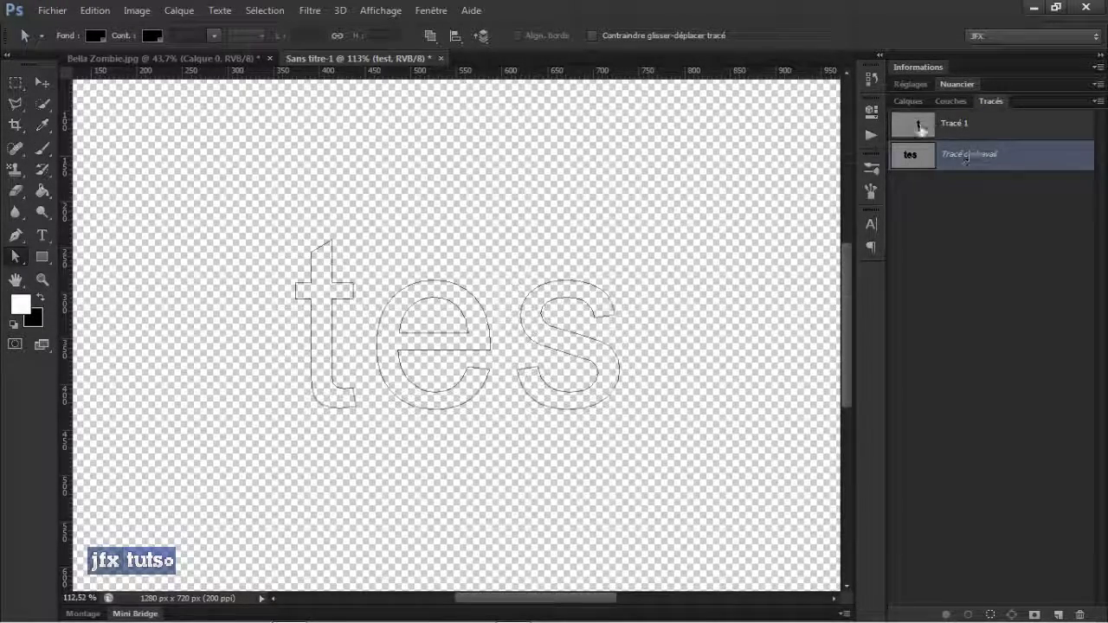
pyautogui.click(973, 203)
pyautogui.click(939, 129)
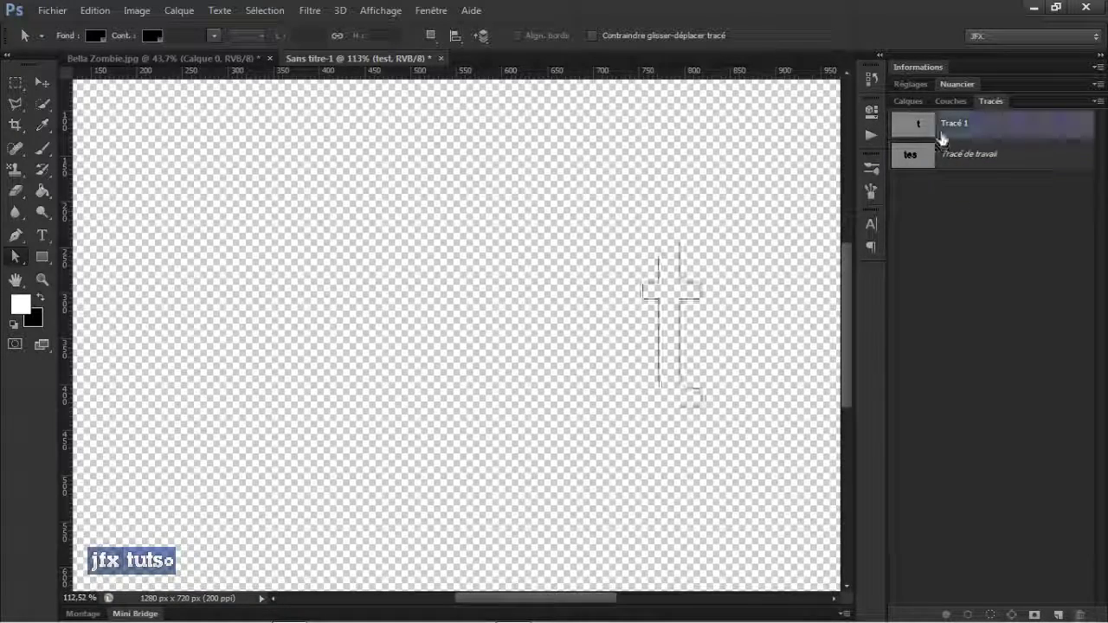
pyautogui.moveTo(908, 154); pyautogui.dragTo(913, 180)
# Delete the separate path containing only the "t" and reselect the work path
pyautogui.click(928, 160)
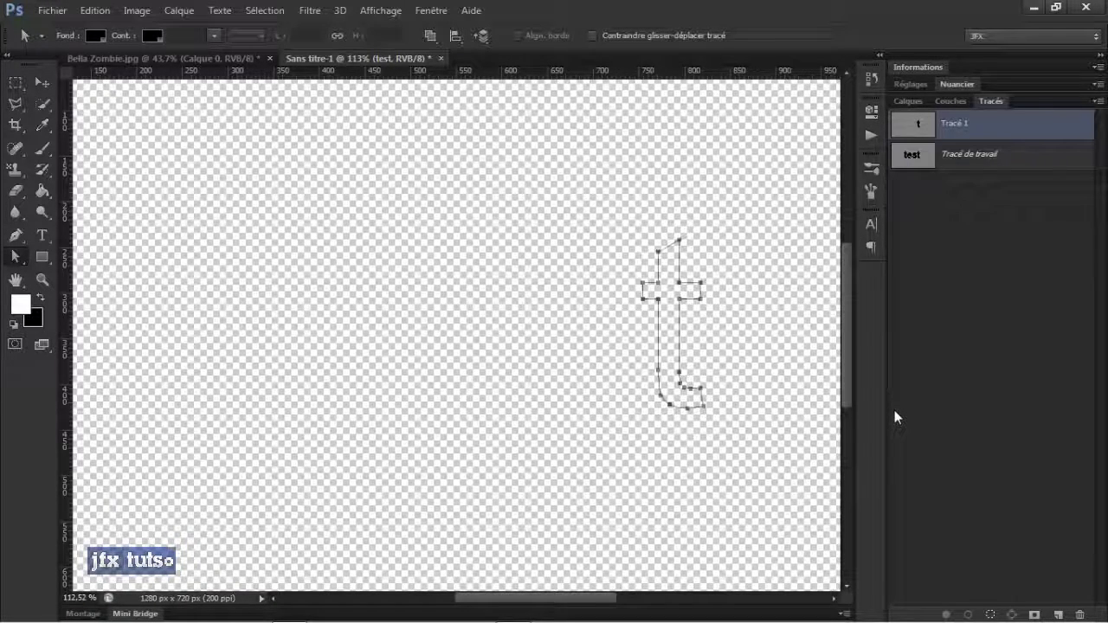
pyautogui.press('Delete')
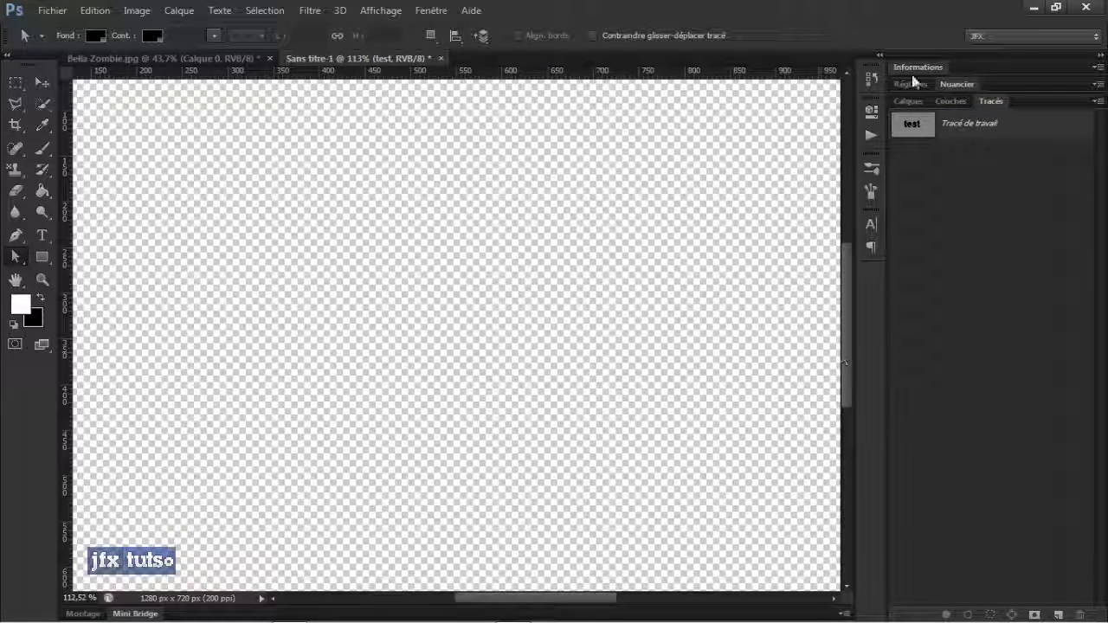
pyautogui.click(918, 124)
# Start exporting the path "Tracé de travail" to an Illustrator file
pyautogui.click(53, 11)
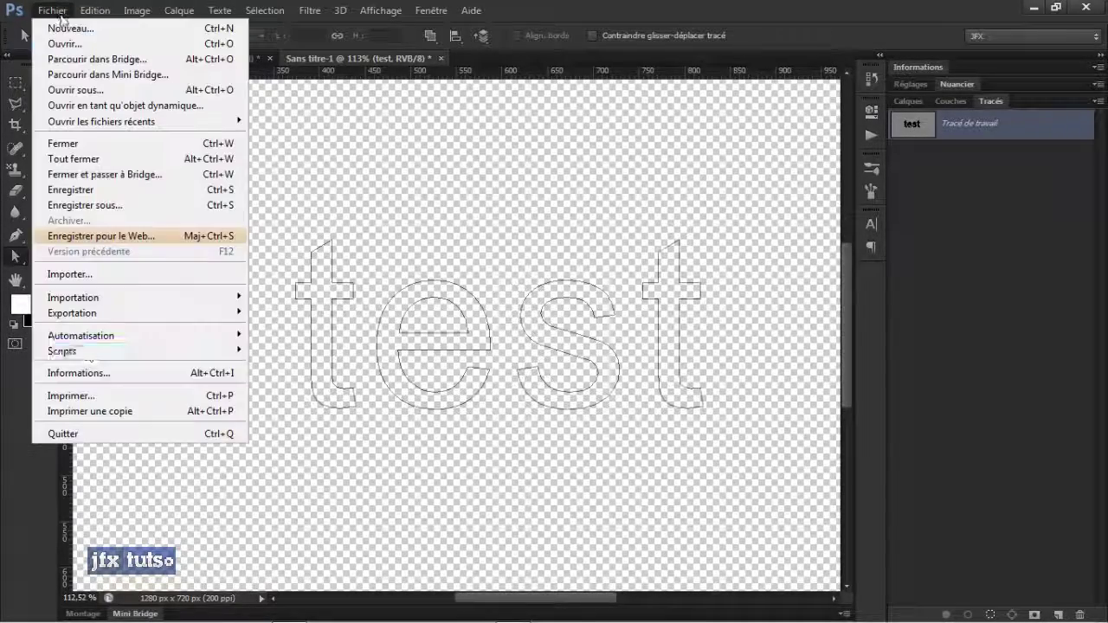
pyautogui.moveTo(96, 314)
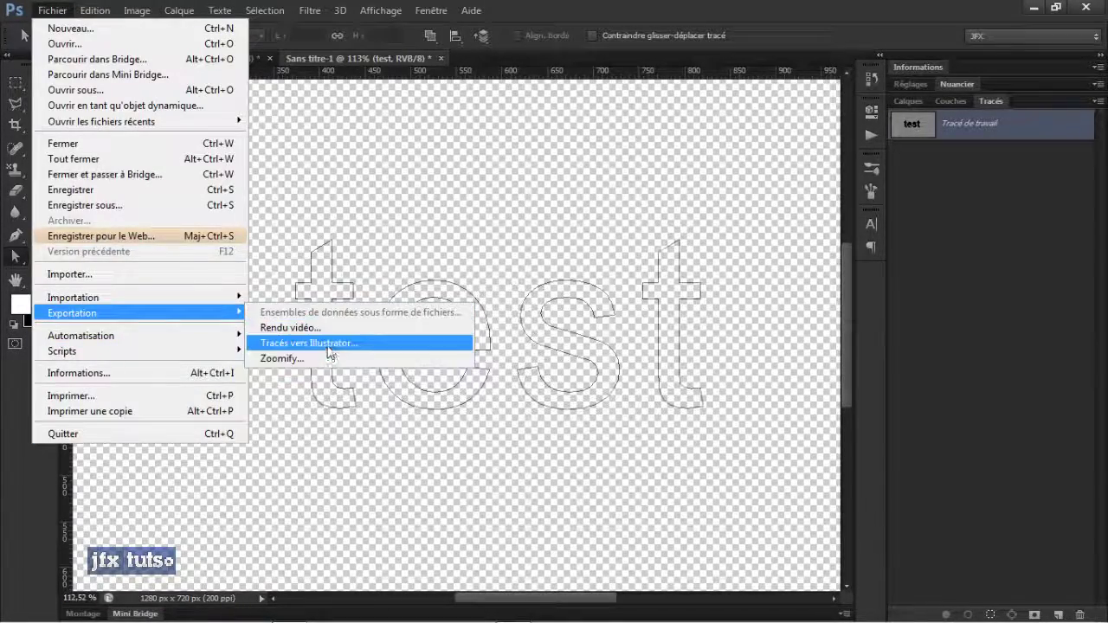
pyautogui.click(329, 344)
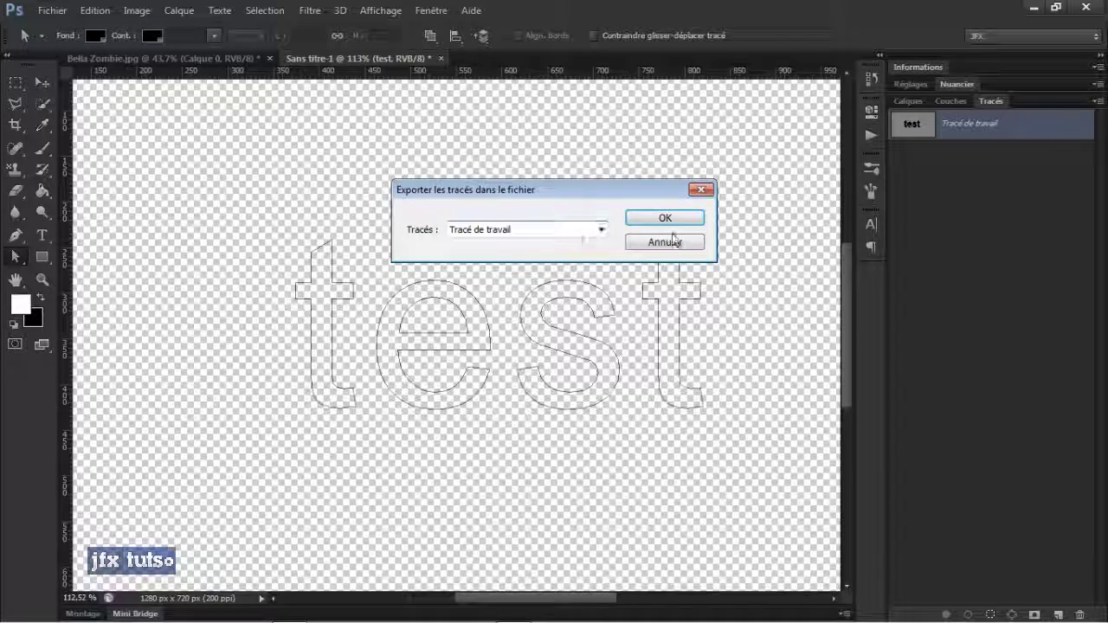
pyautogui.click(600, 230)
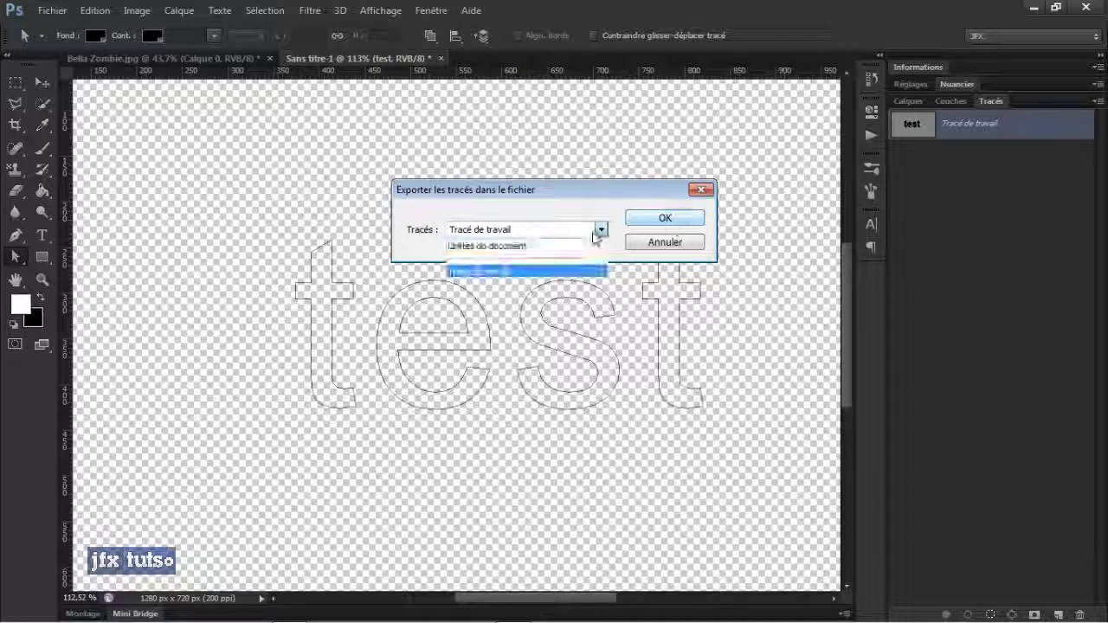
pyautogui.click(553, 271)
pyautogui.click(665, 217)
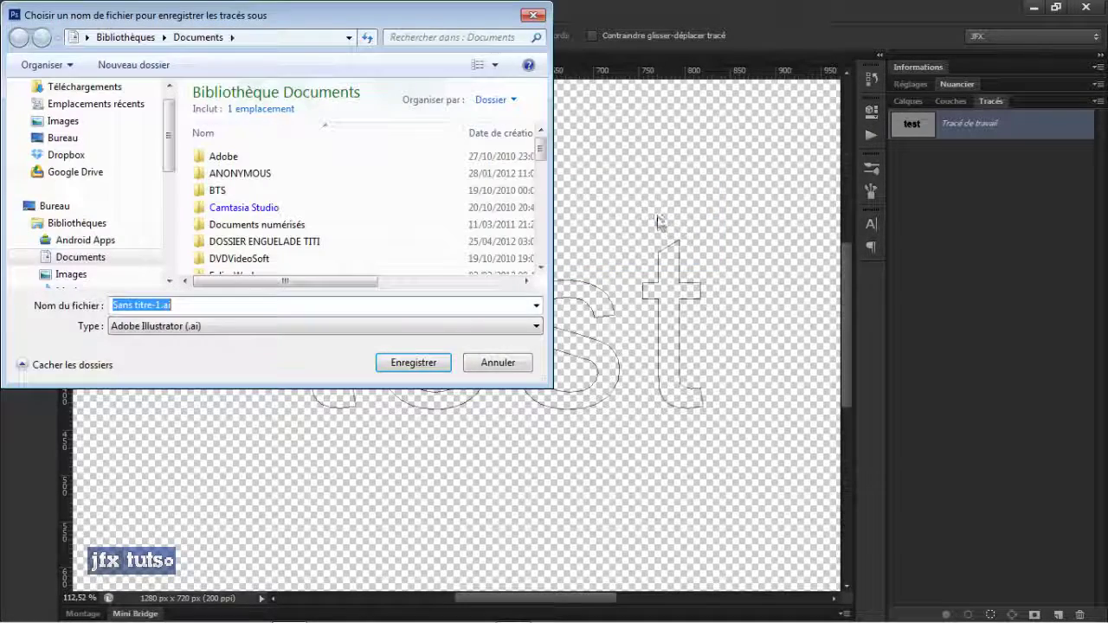
# Check the file types and file name offered for the path export and cancel saving
pyautogui.click(188, 325)
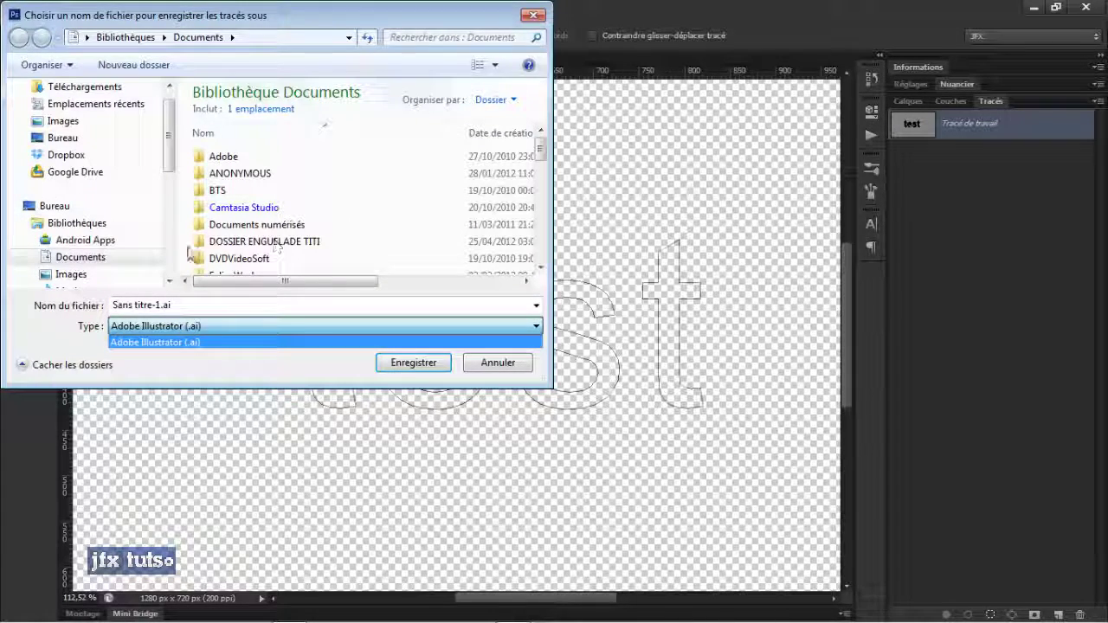
pyautogui.click(170, 305)
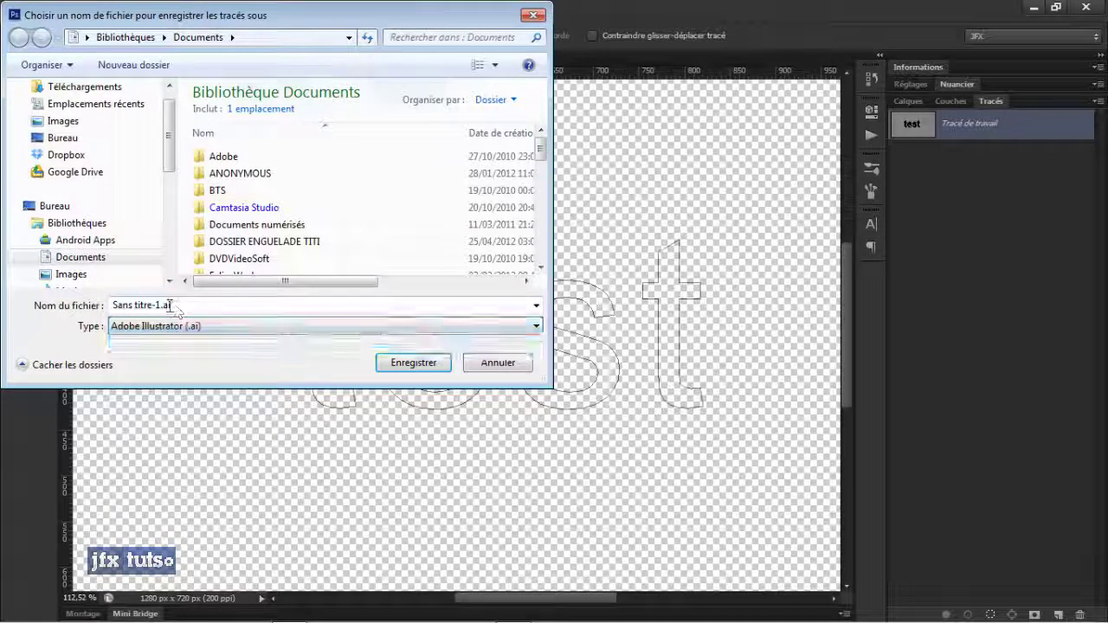
pyautogui.moveTo(171, 305); pyautogui.dragTo(41, 305)
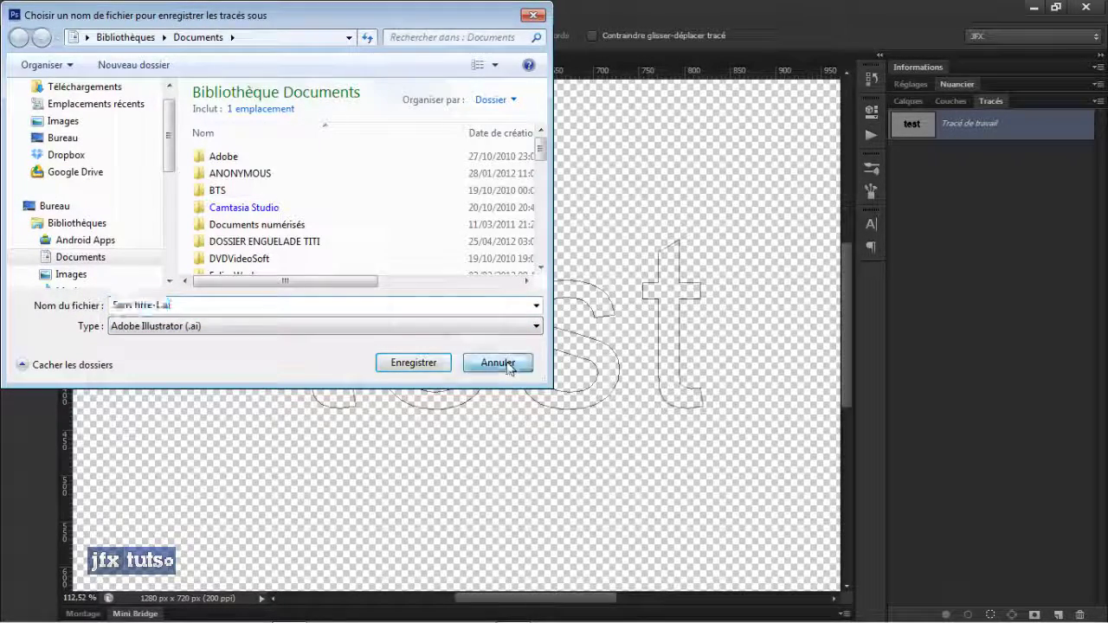
pyautogui.click(498, 363)
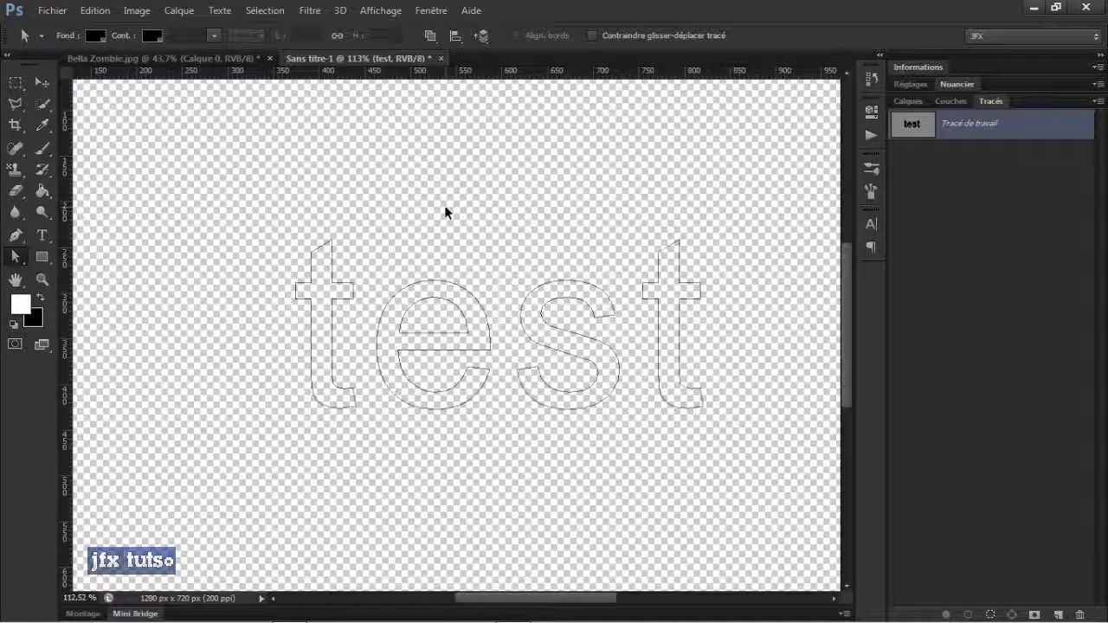